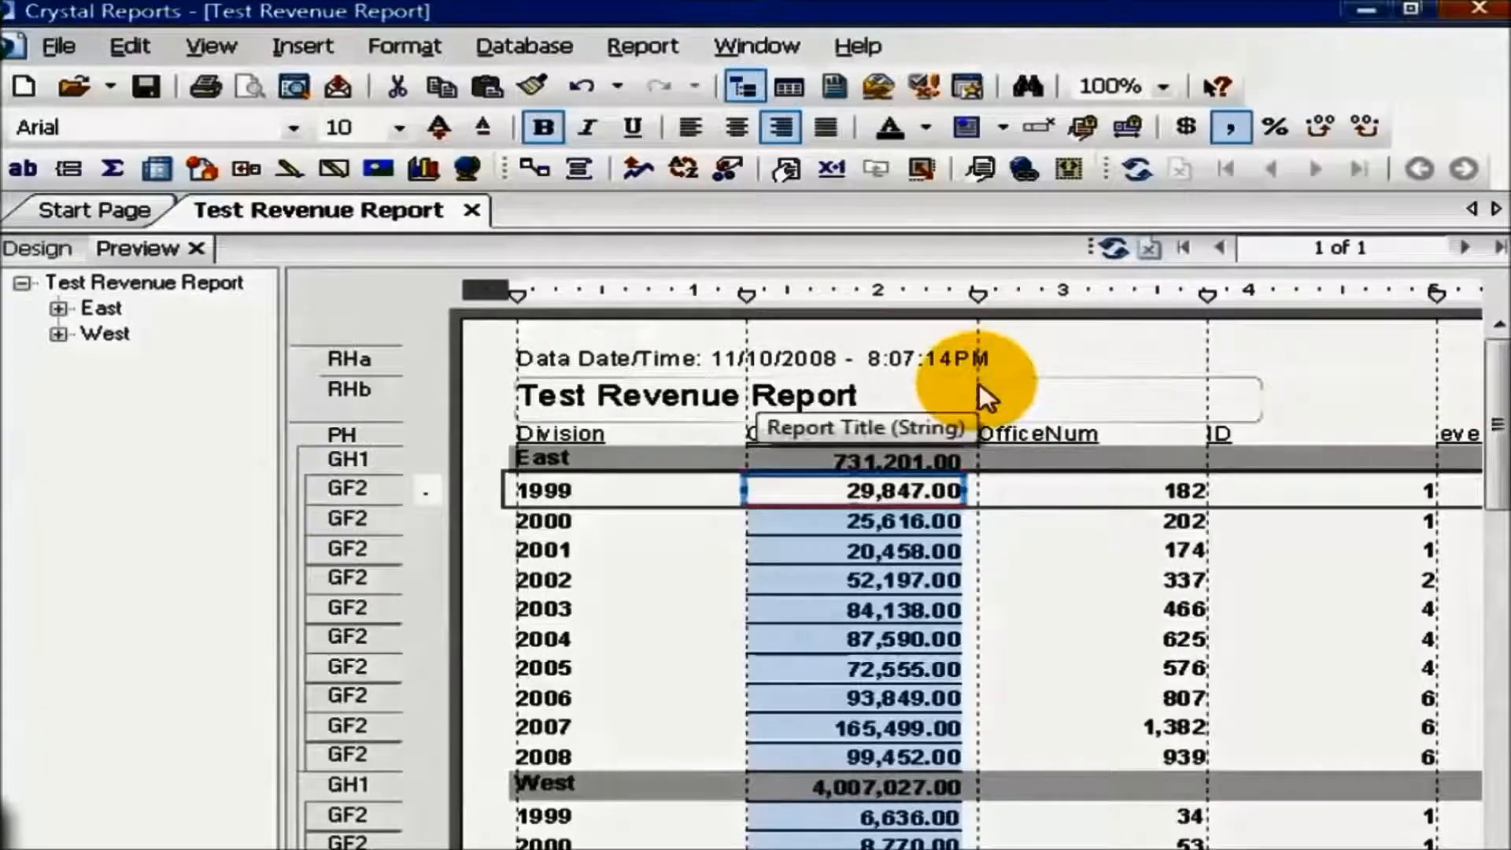
In the design view, delete the existing Data Date/Time text object from Report Header a.
{"action": "left_click", "coordinate": [41, 250]}
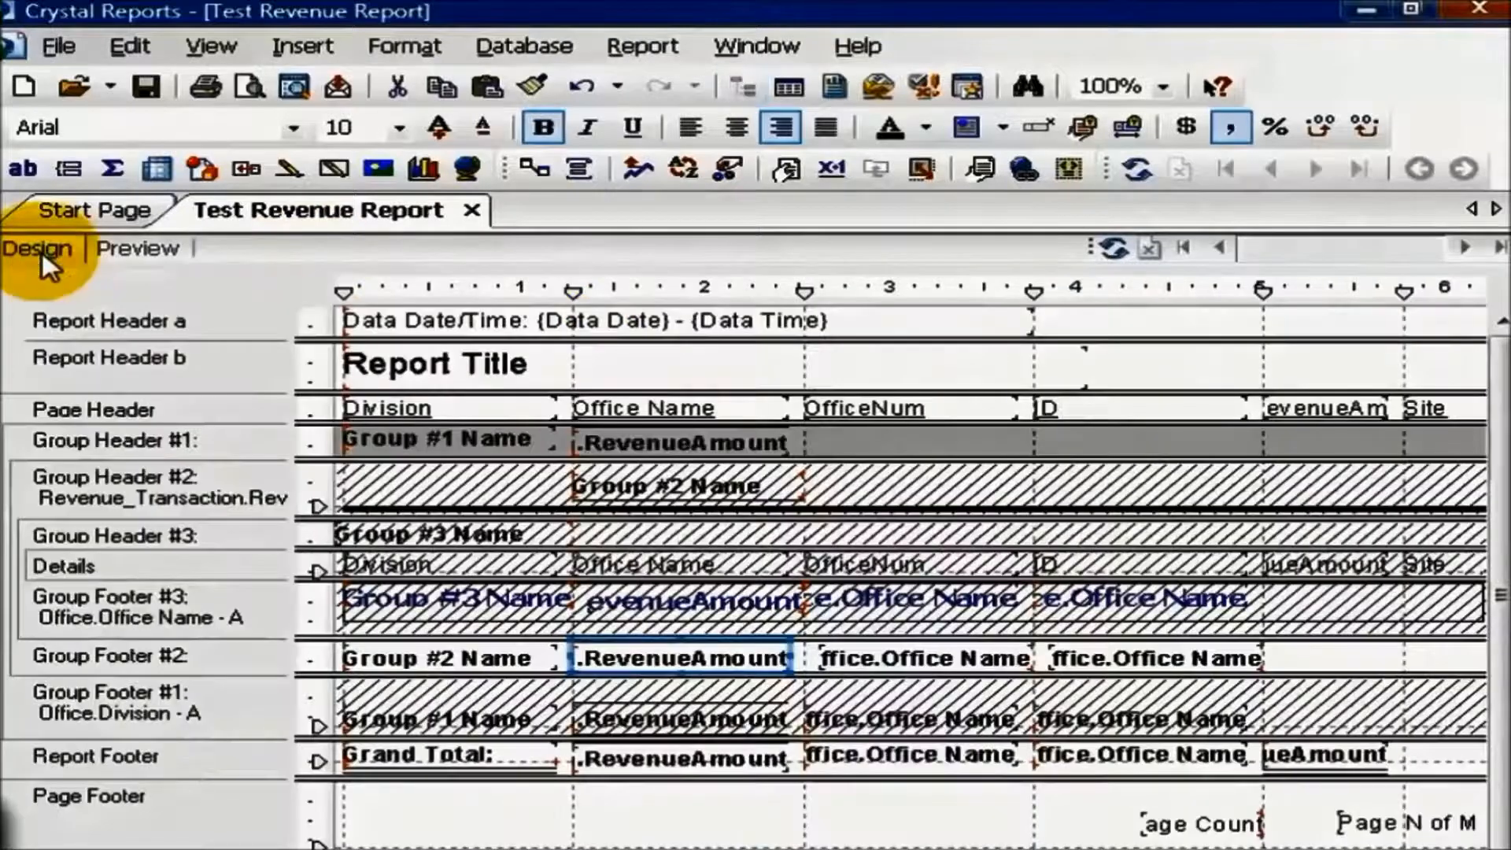
{"action": "left_click", "coordinate": [462, 328]}
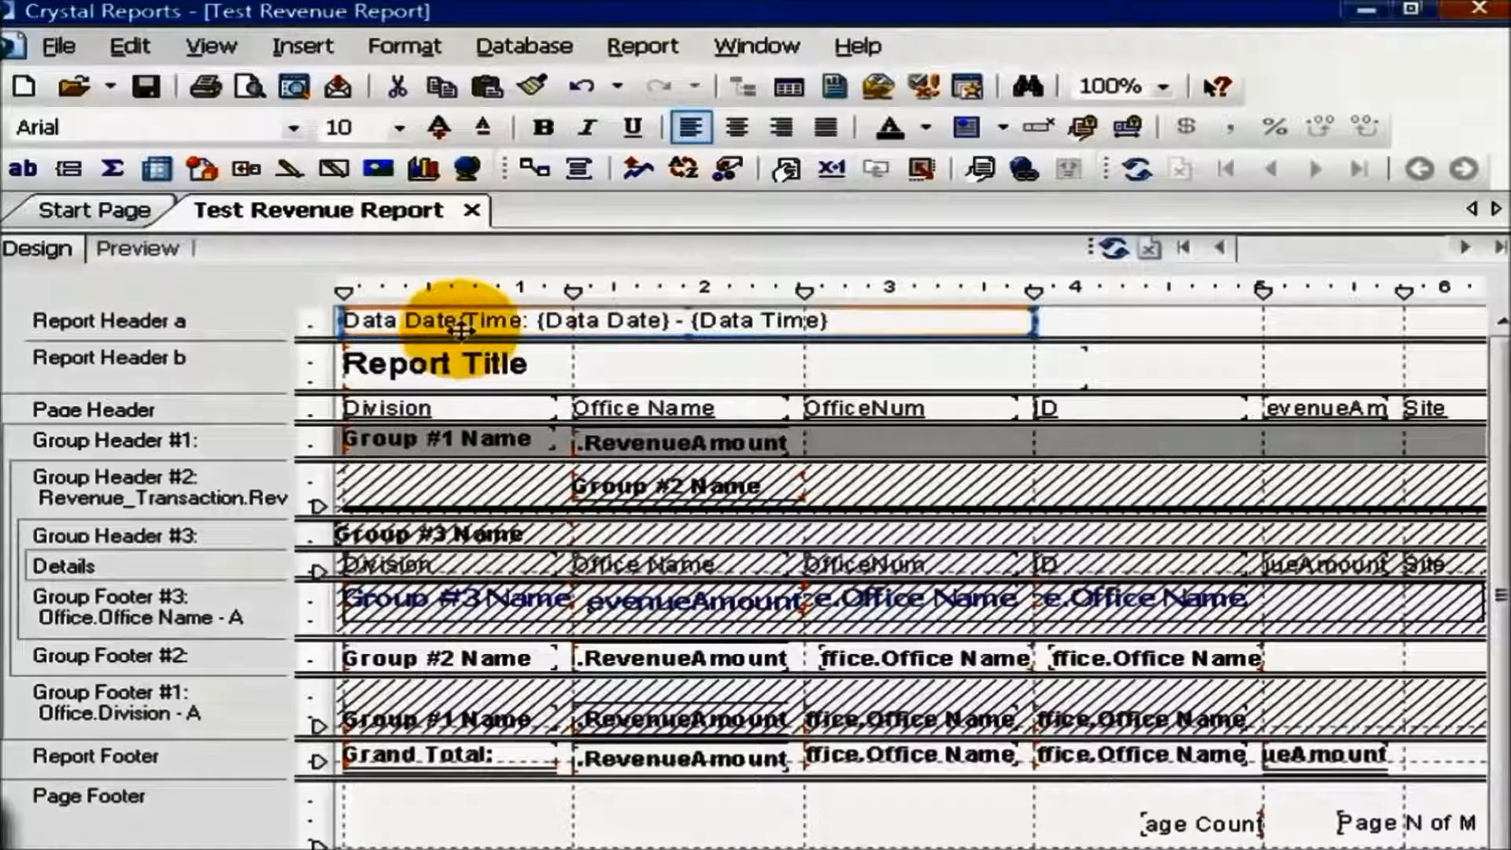
{"action": "key", "text": "Delete"}
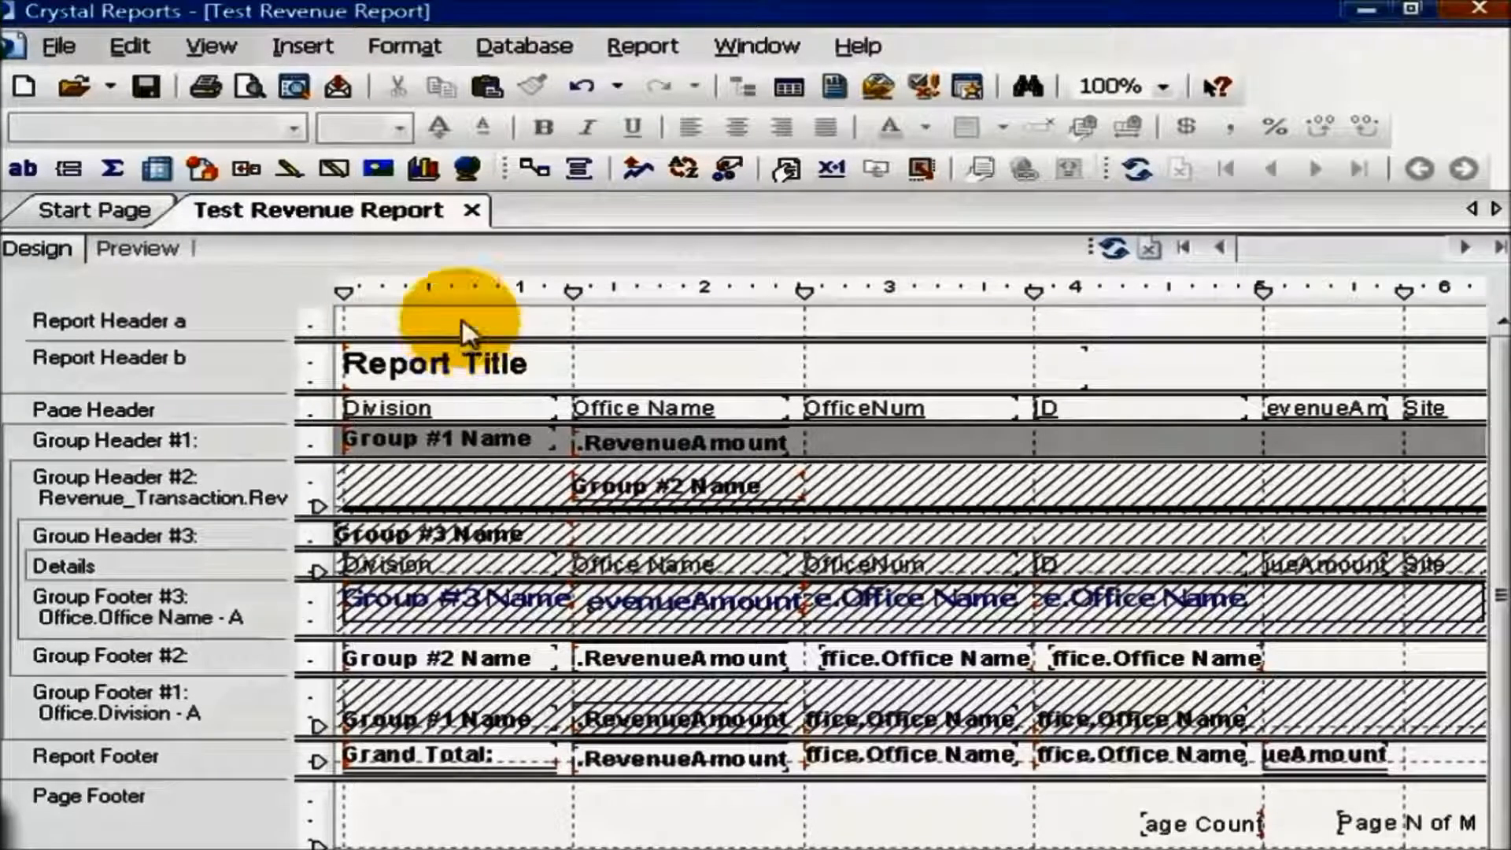
Insert a text object across Report Header a, about 3.75 inches wide, with the text "Data Date/Time:".
{"action": "left_click", "coordinate": [341, 44]}
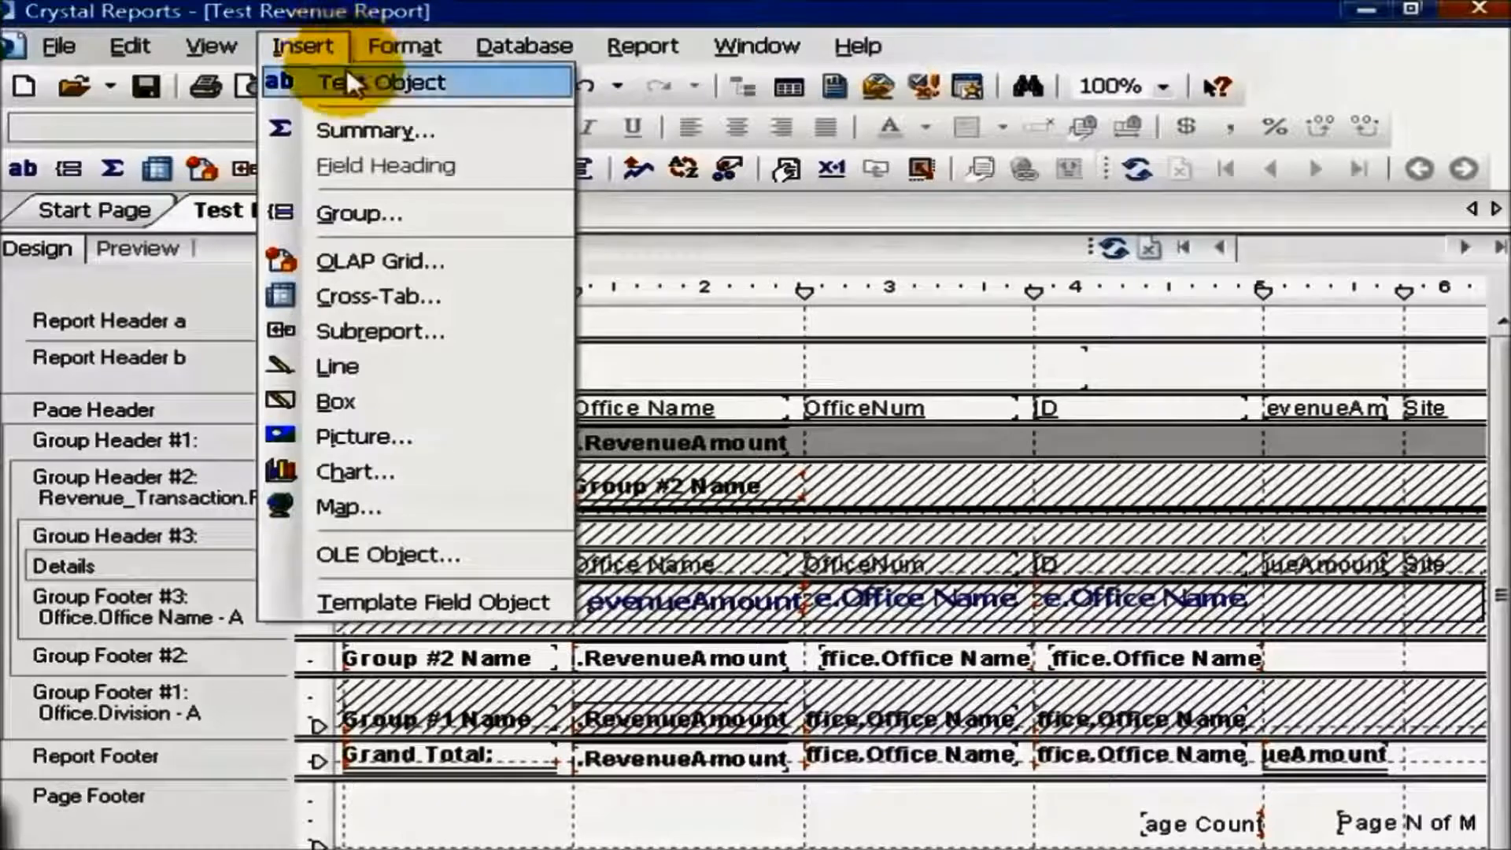
{"action": "left_click", "coordinate": [490, 83]}
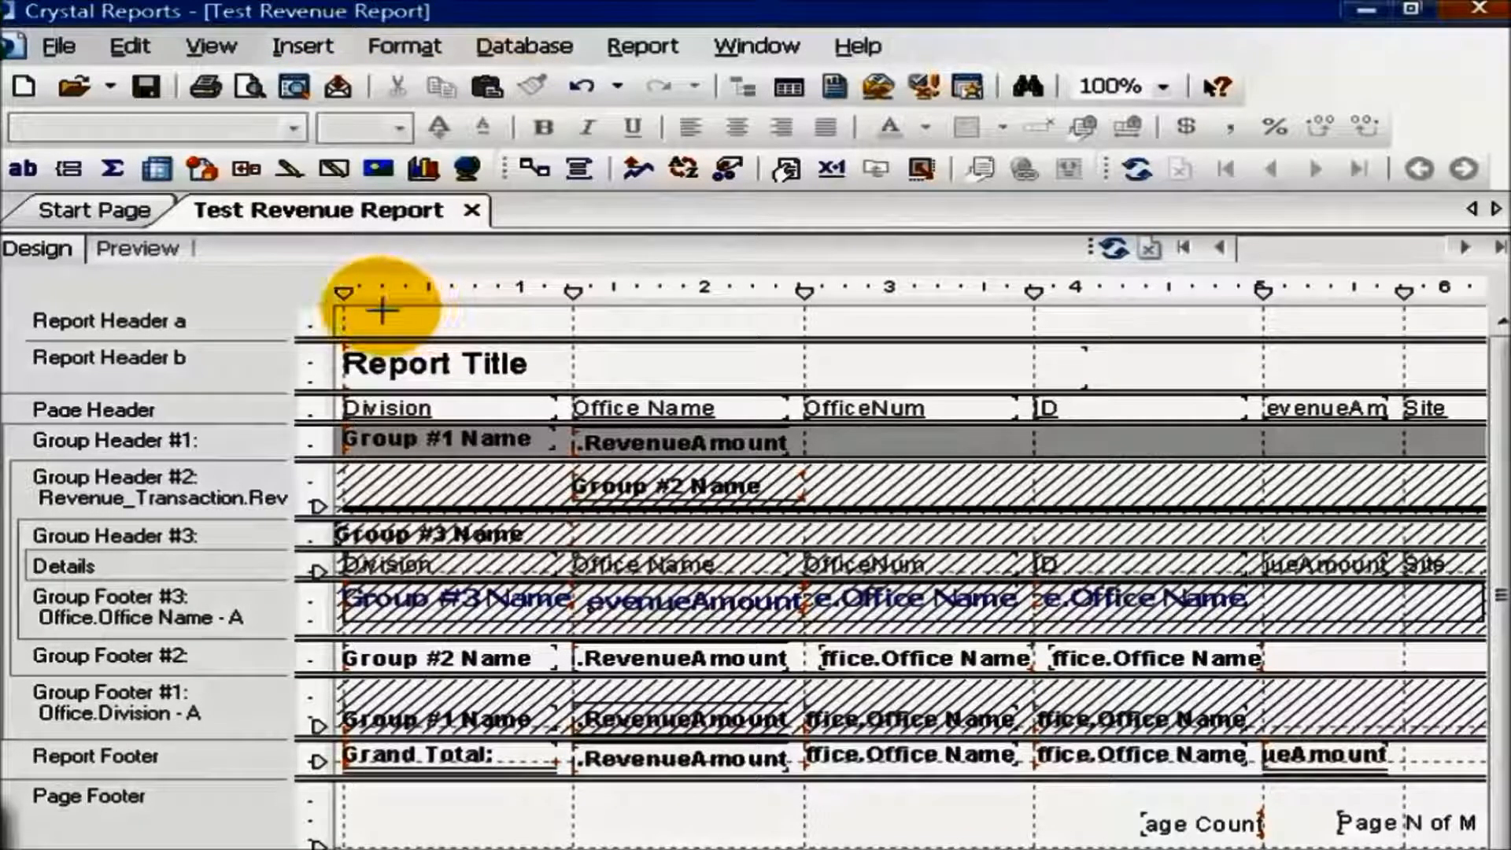
{"action": "left_click_drag", "start_coordinate": [344, 306], "coordinate": [1031, 320]}
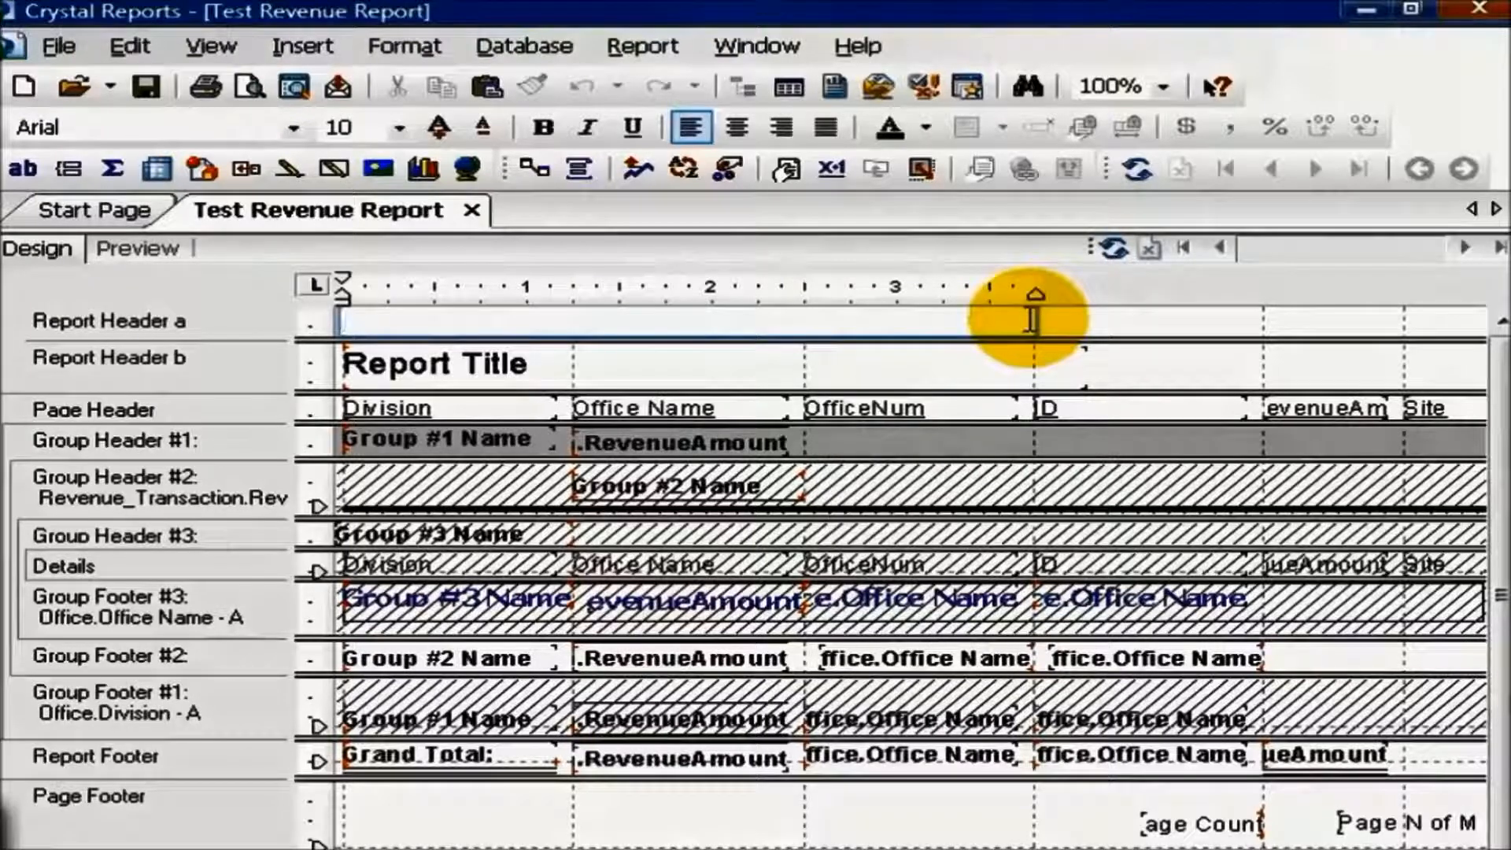
{"action": "type", "text": "Data Date"}
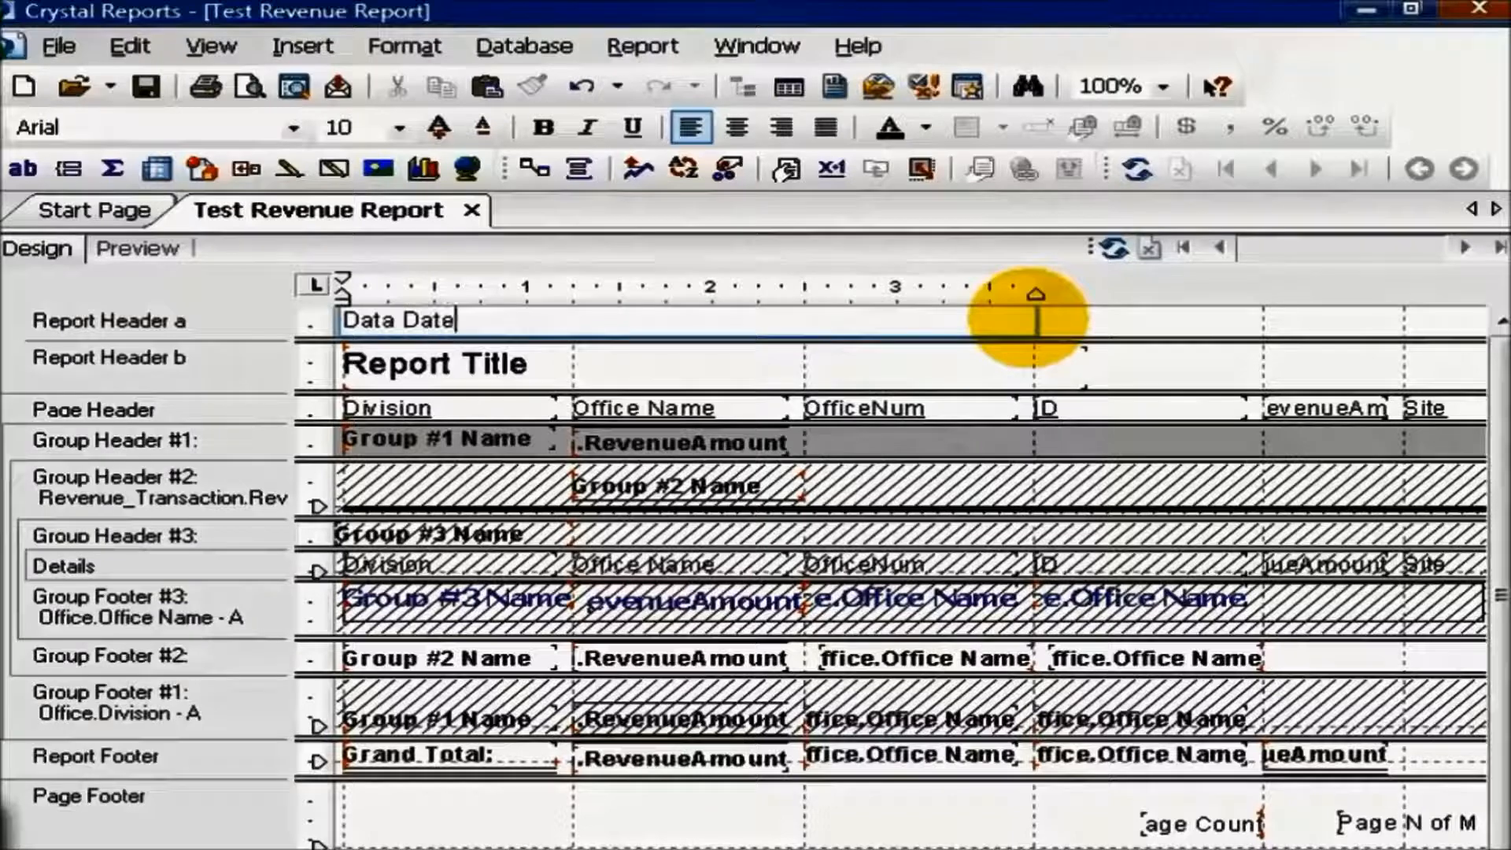
{"action": "type", "text": "/Time:"}
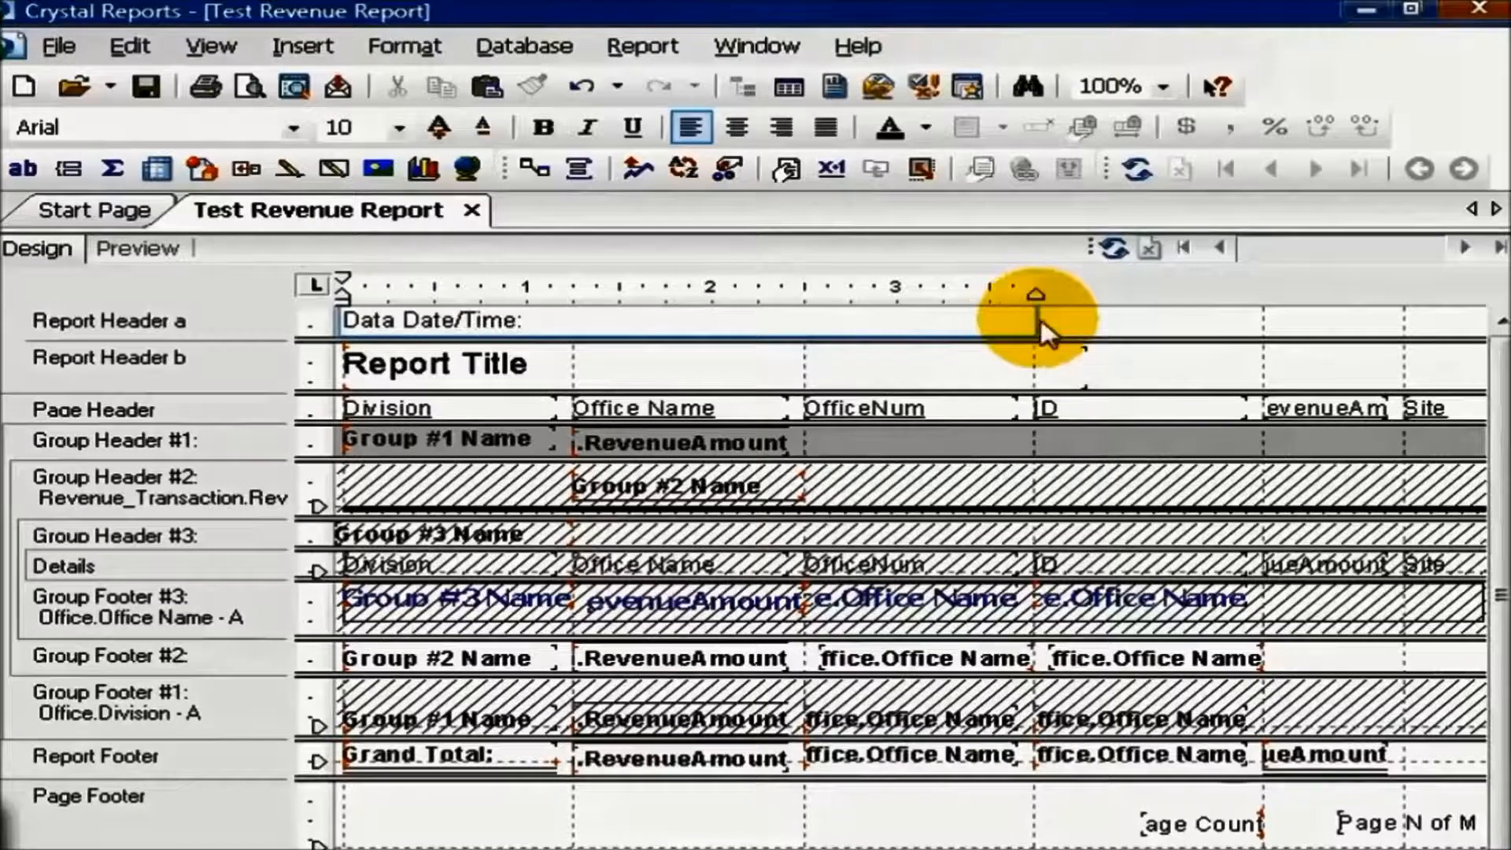
{"action": "left_click", "coordinate": [1058, 321]}
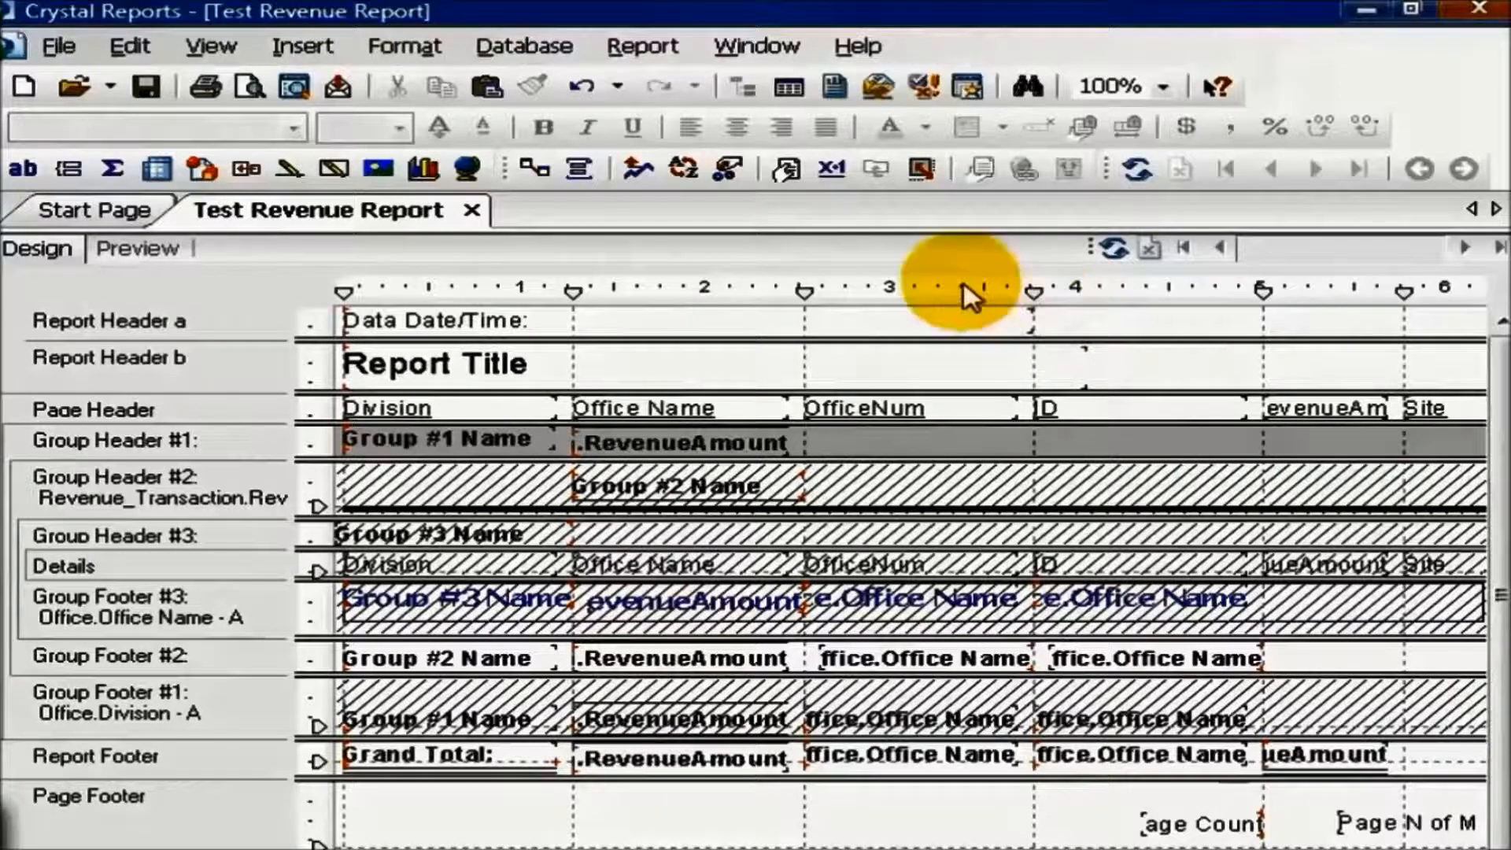
Embed the Data Date special field in the Report Header a text object, directly after "Data Date/Time:".
{"action": "left_click", "coordinate": [208, 44]}
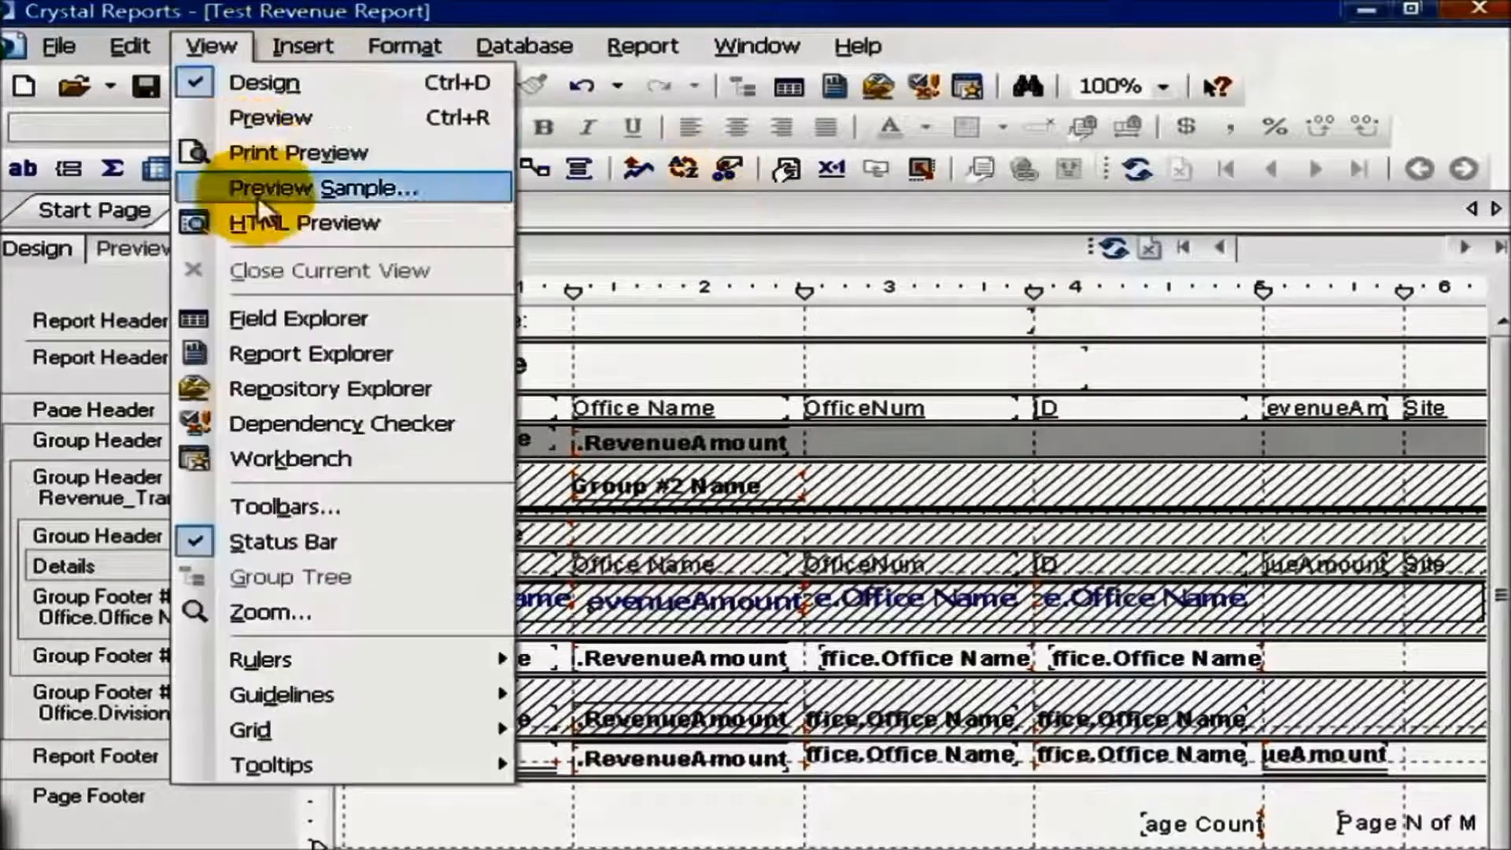
{"action": "left_click", "coordinate": [291, 312]}
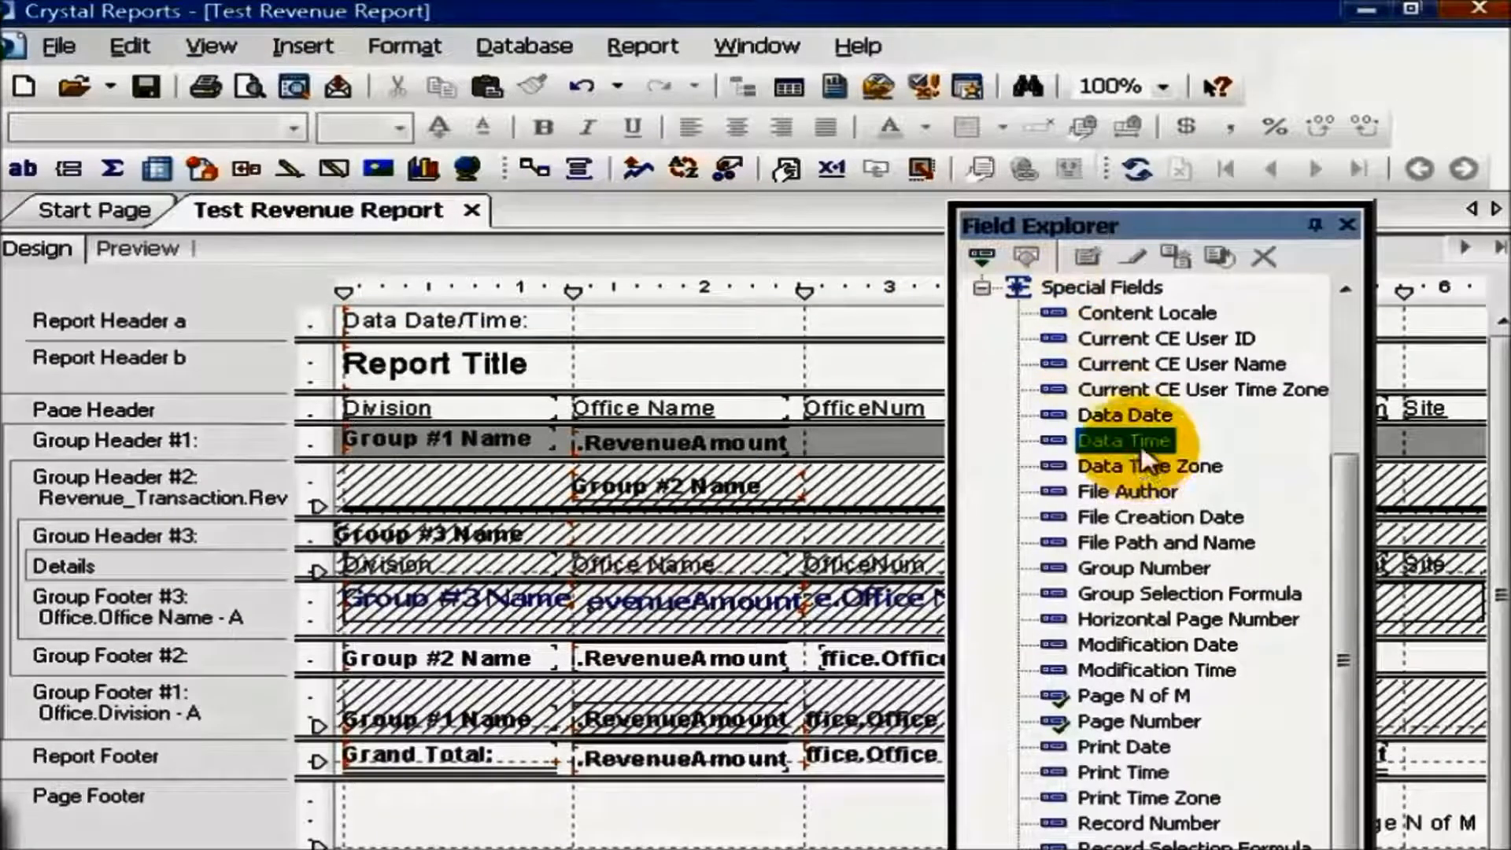
{"action": "left_click", "coordinate": [1138, 414]}
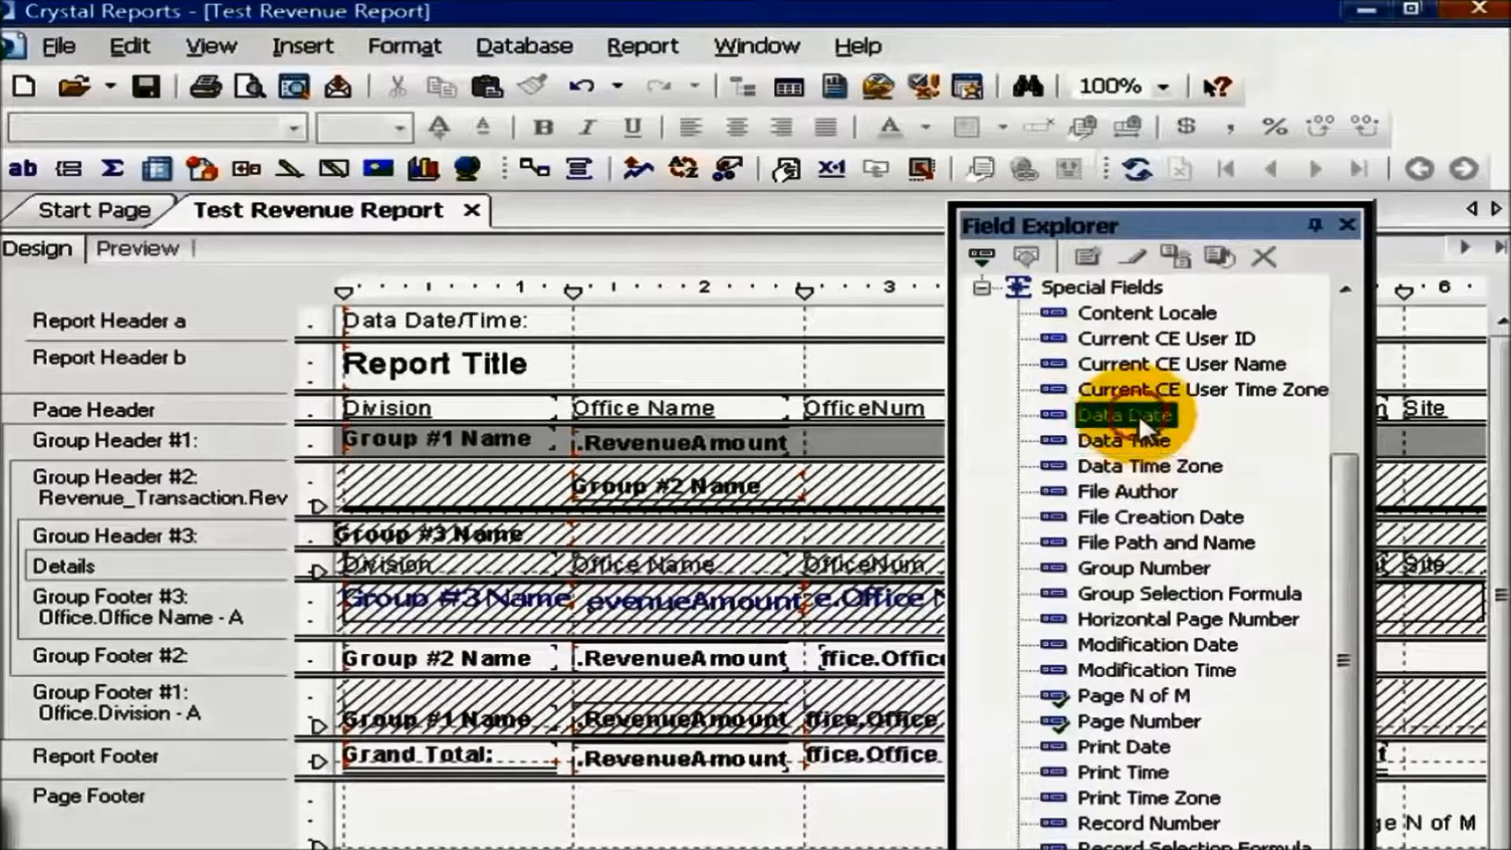
{"action": "left_click_drag", "start_coordinate": [1139, 415], "coordinate": [712, 357]}
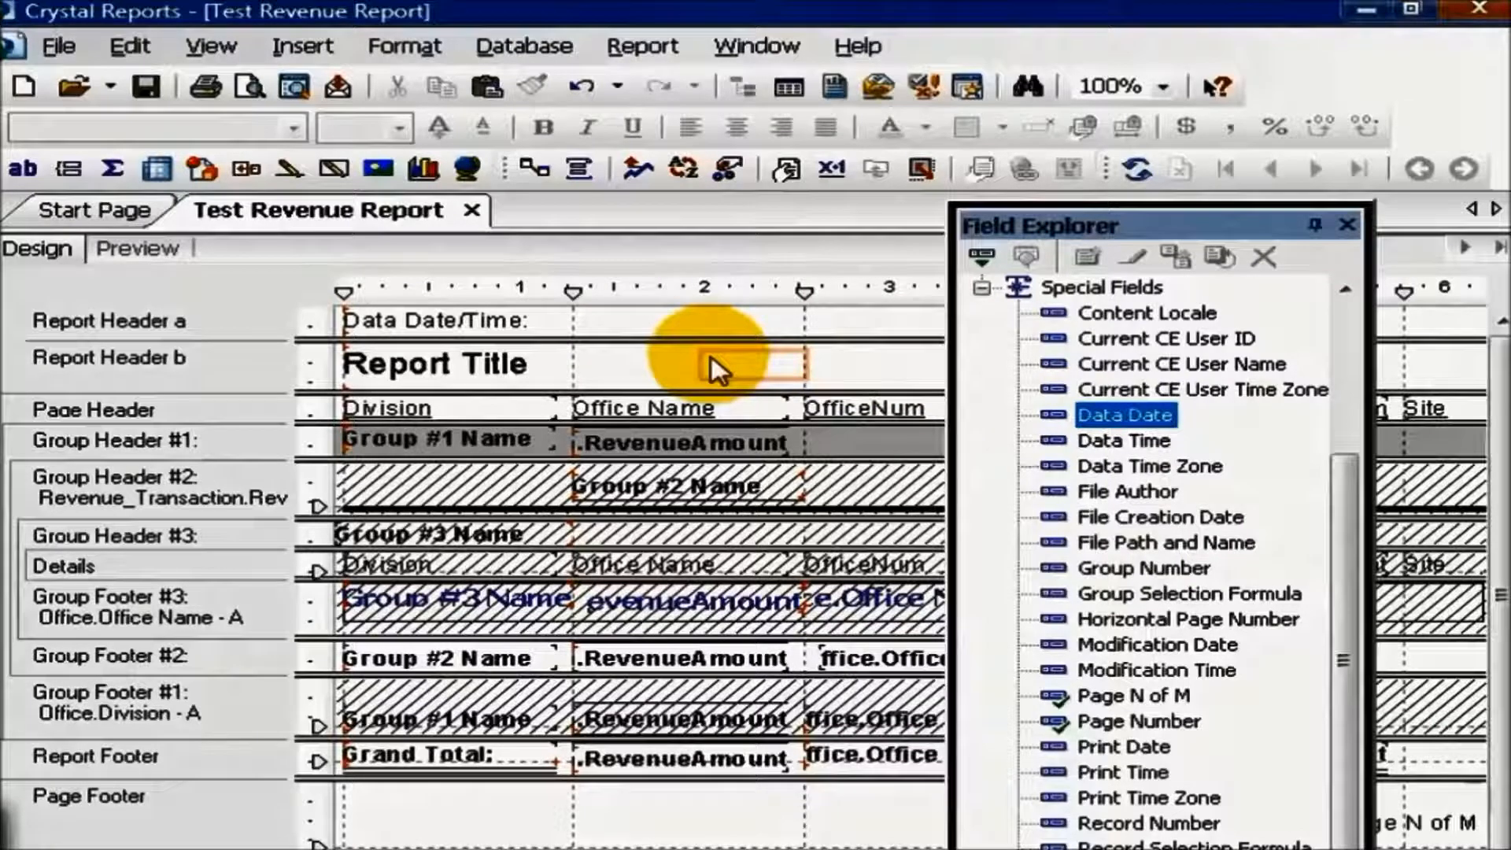
{"action": "left_click_drag", "start_coordinate": [711, 357], "coordinate": [692, 335]}
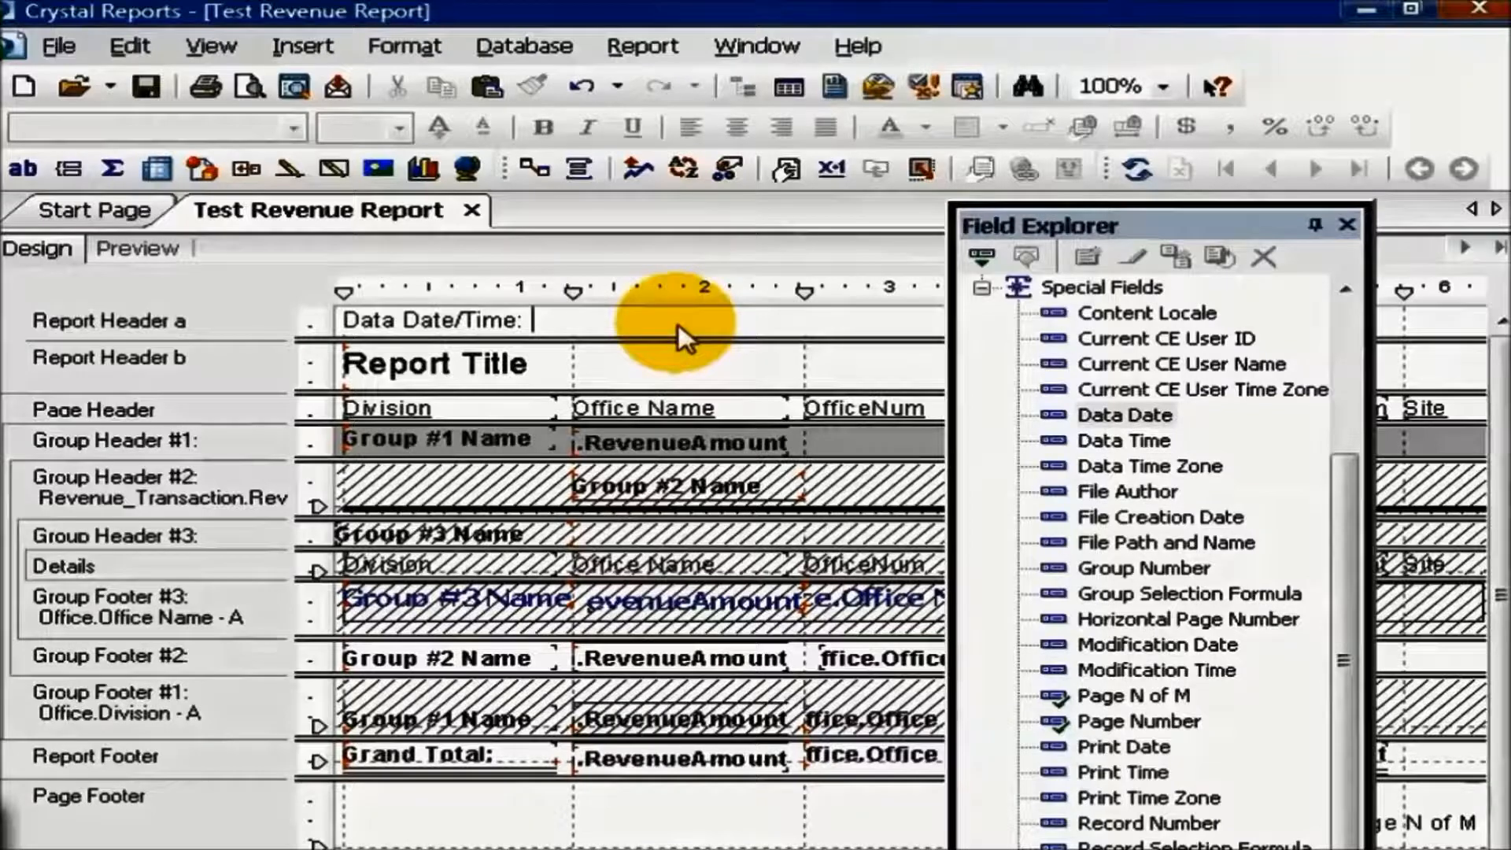
{"action": "left_click_drag", "start_coordinate": [678, 325], "coordinate": [678, 324]}
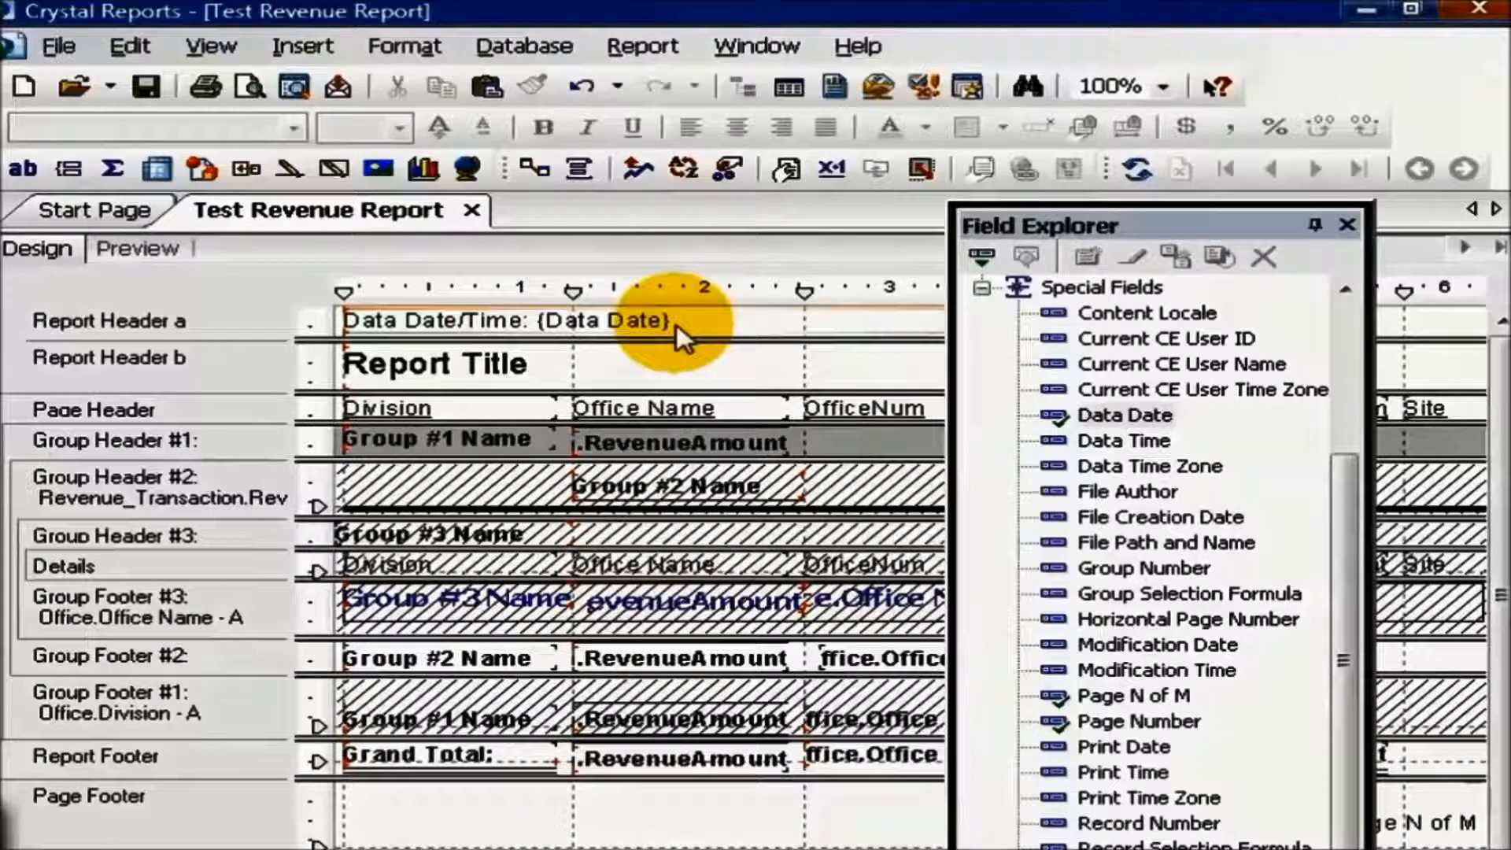
Add a " - " separator after the {Data Date} field in the Report Header a text object.
{"action": "double_click", "coordinate": [694, 321]}
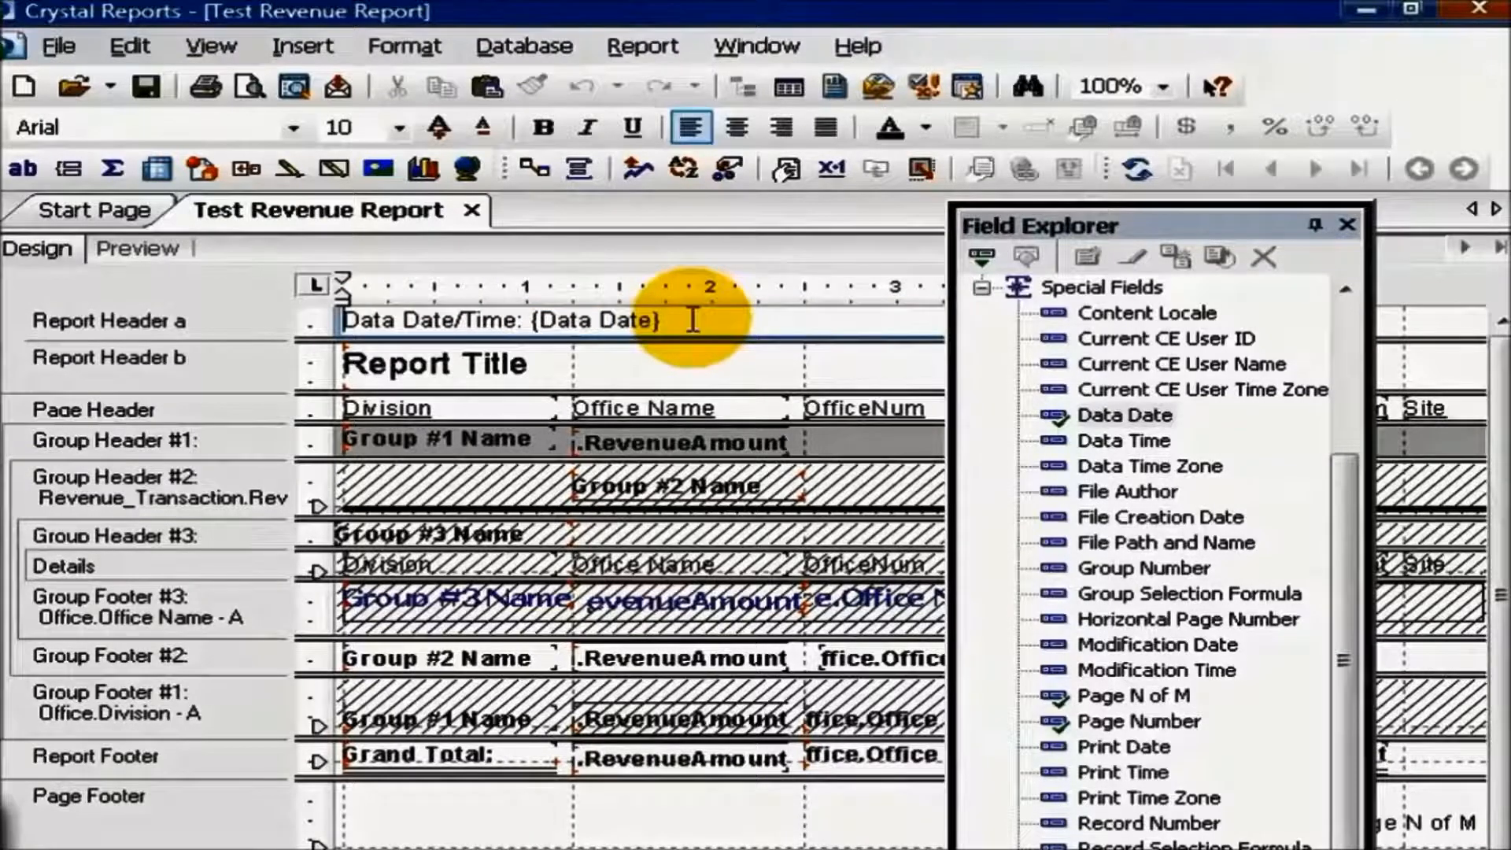
{"action": "key", "text": "Right"}
{"action": "key", "text": "Right"}
{"action": "key", "text": "Right"}
{"action": "key", "text": "Right"}
{"action": "key", "text": "Right"}
{"action": "key", "text": "Right"}
{"action": "key", "text": "Right"}
{"action": "key", "text": "Right"}
{"action": "key", "text": "Right"}
{"action": "key", "text": "Right"}
{"action": "key", "text": "Right"}
{"action": "key", "text": "Right"}
{"action": "key", "text": "Right"}
{"action": "key", "text": "Right"}
{"action": "key", "text": "Right"}
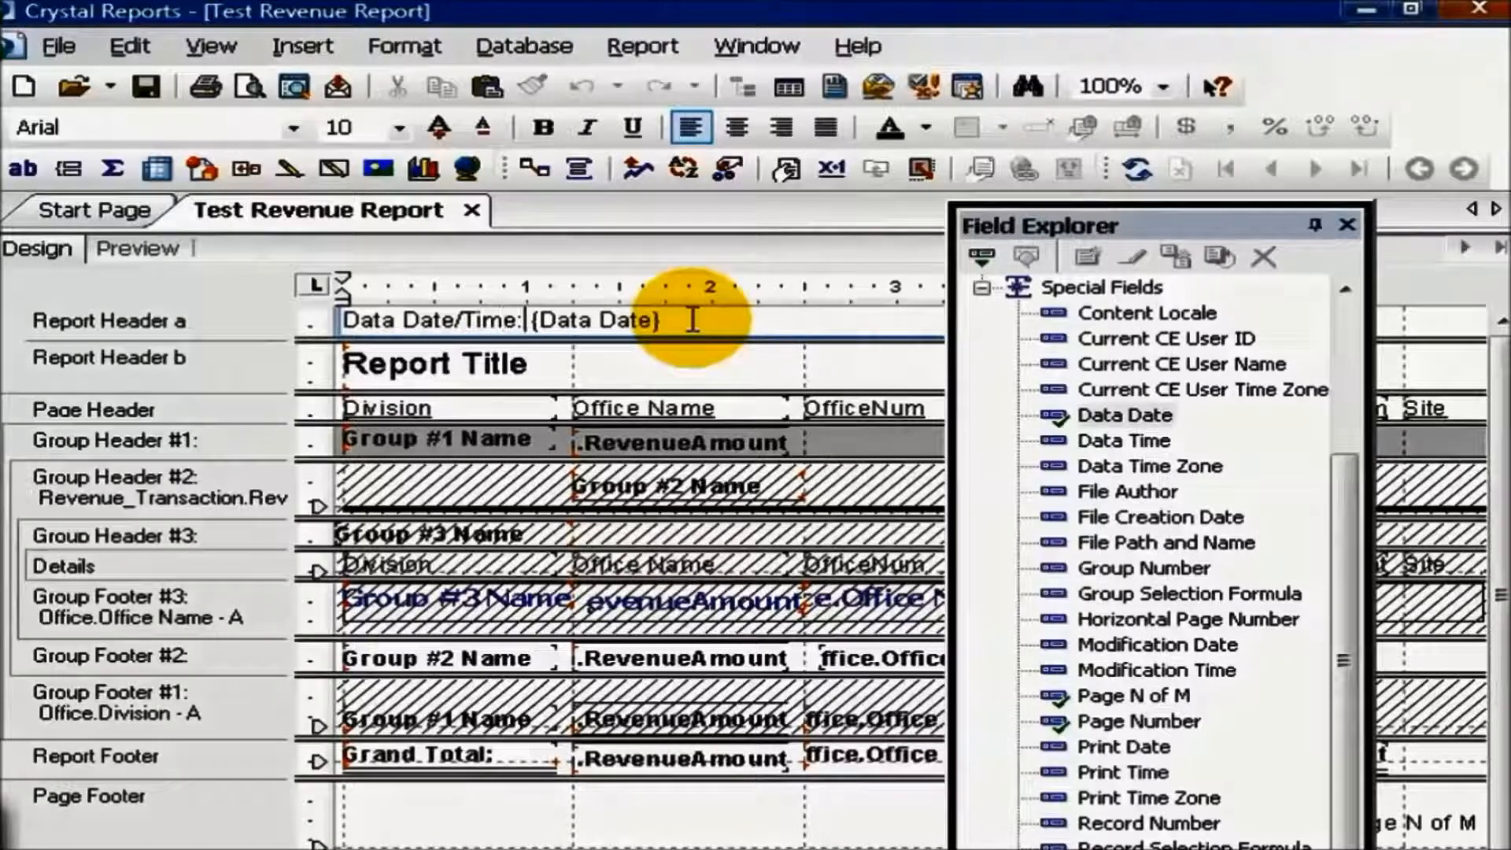
{"action": "key", "text": "Right"}
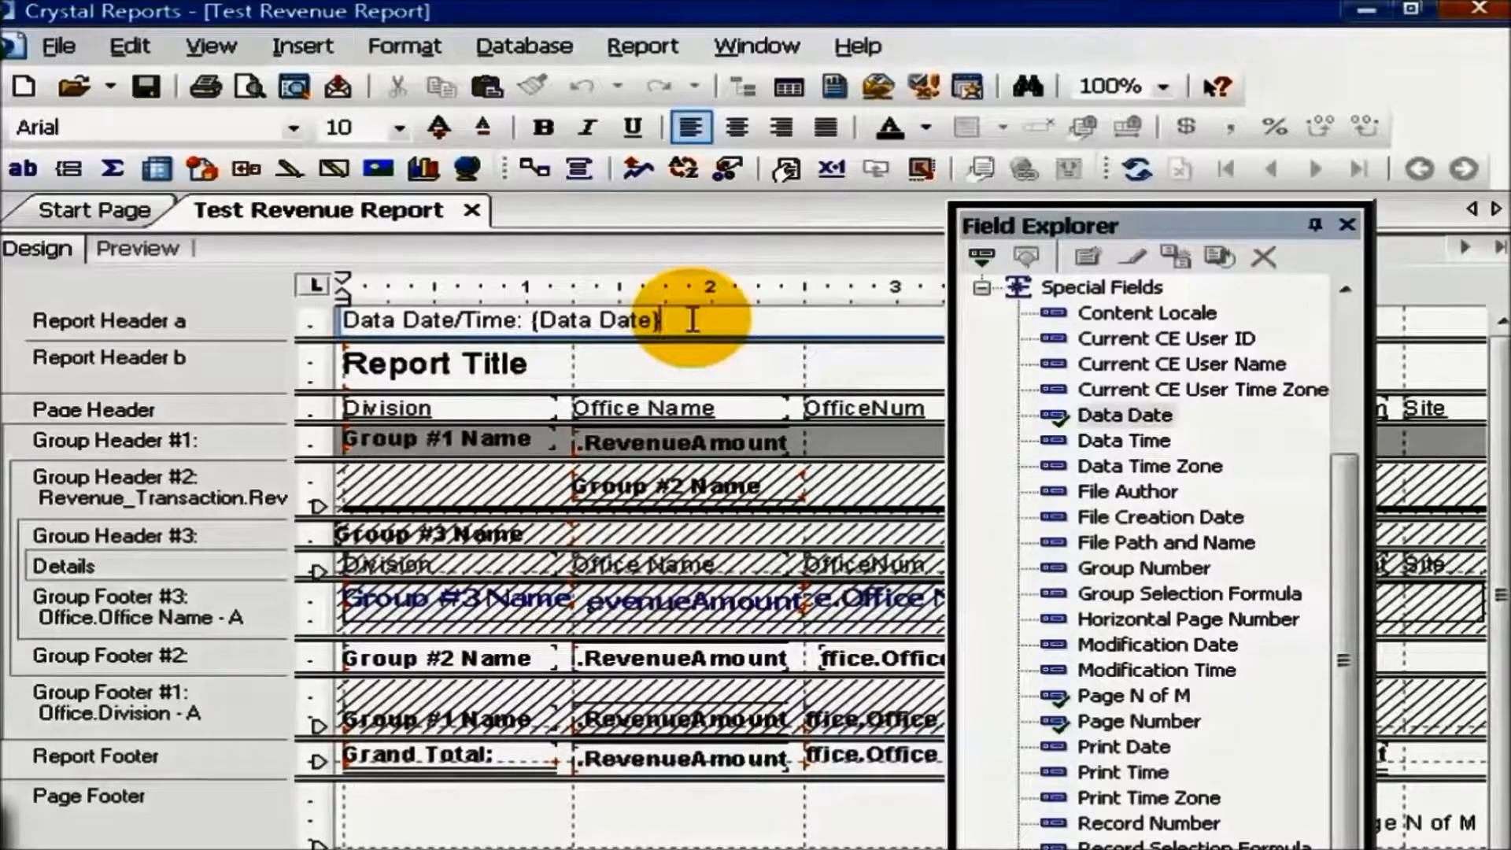
{"action": "left_click", "coordinate": [693, 320]}
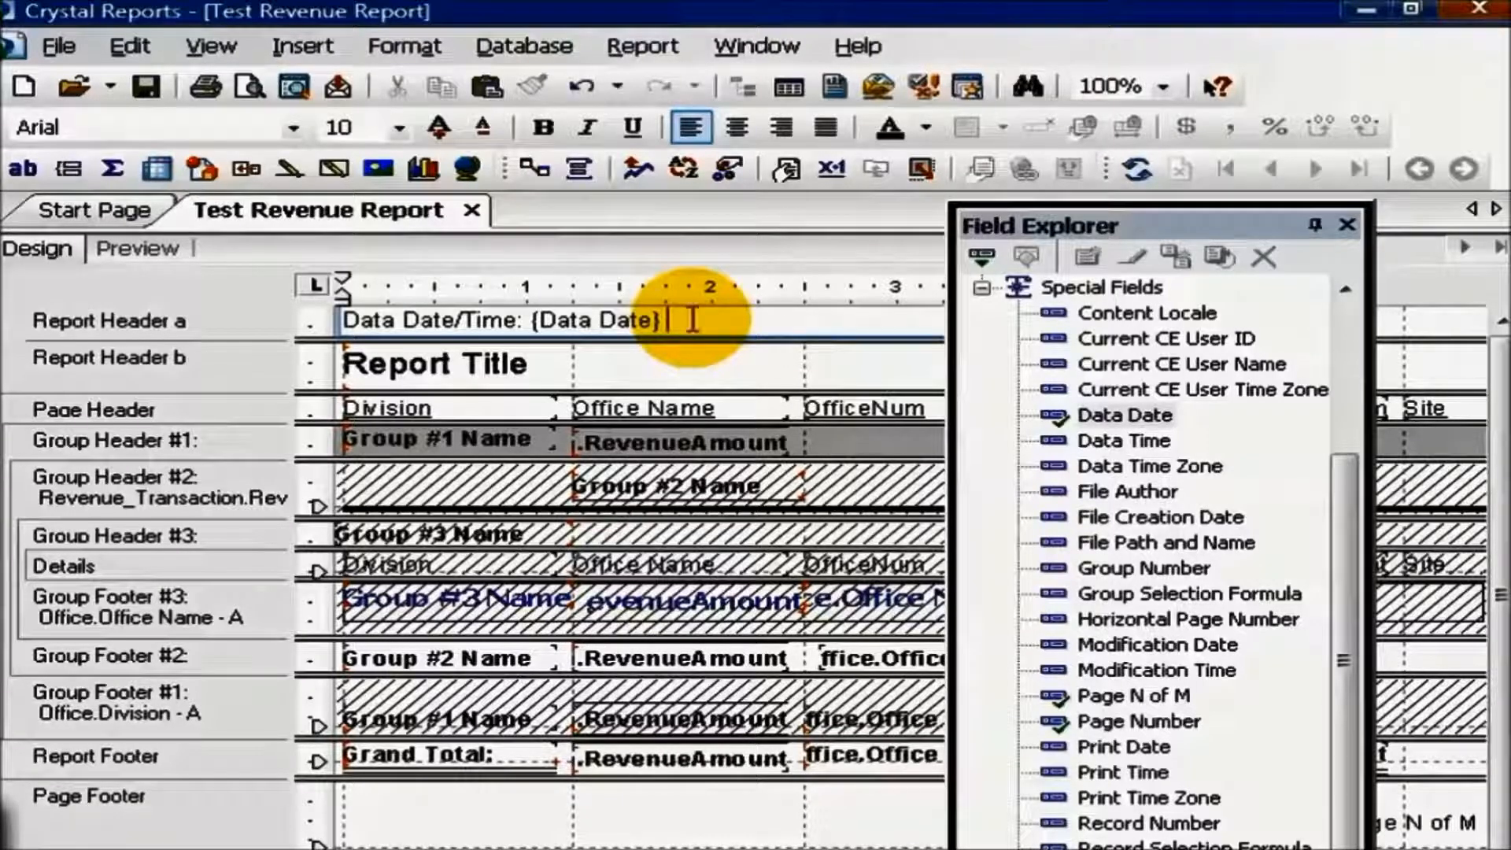
{"action": "type", "text": "-"}
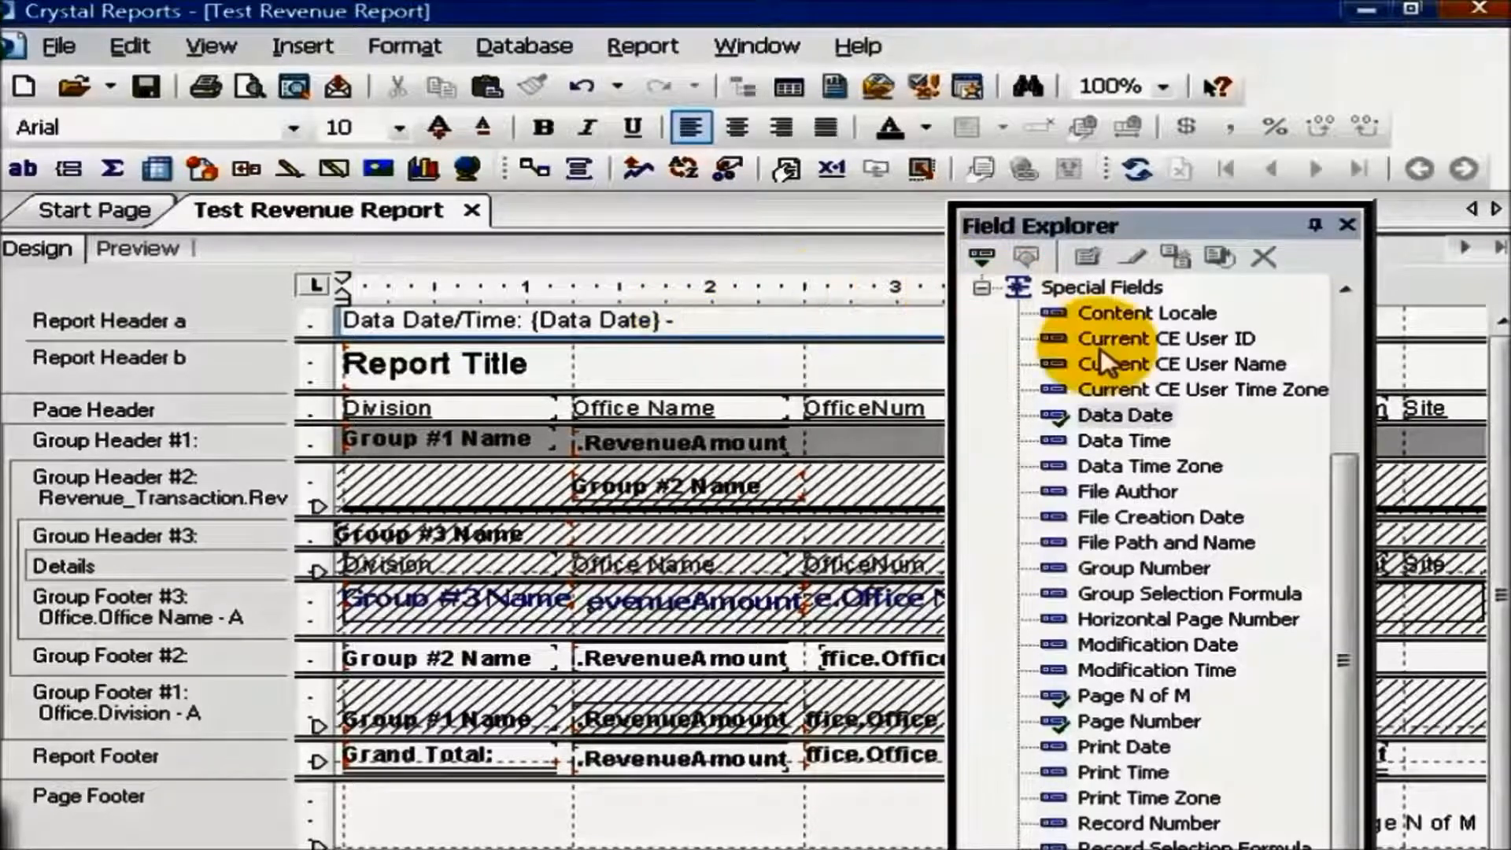
Embed the Data Time special field after the hyphen in the Report Header a text object and finish editing it.
{"action": "left_click_drag", "start_coordinate": [1157, 445], "coordinate": [778, 321]}
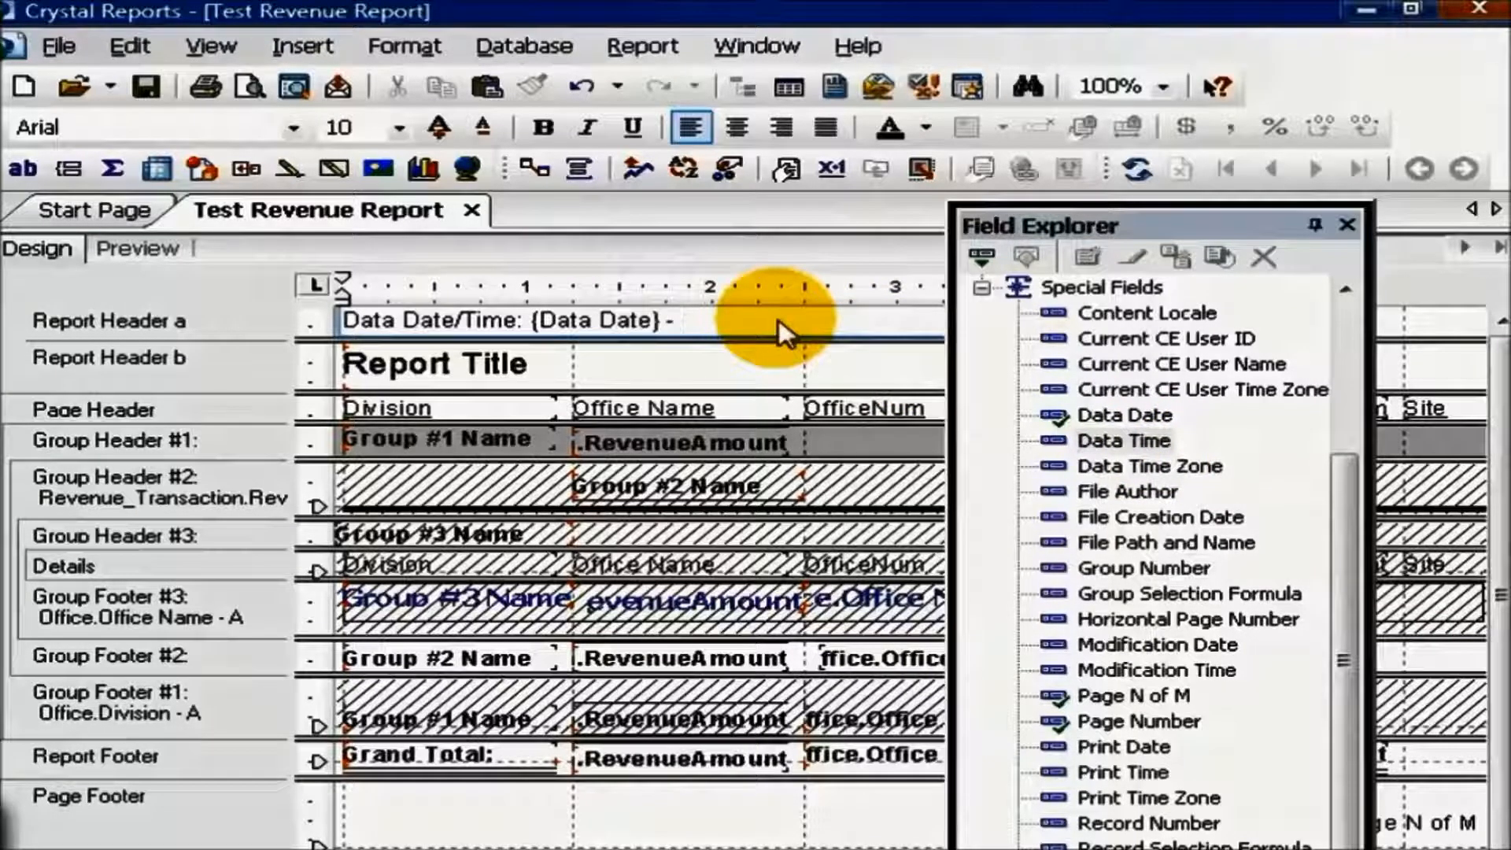
{"action": "left_click_drag", "start_coordinate": [778, 320], "coordinate": [778, 320]}
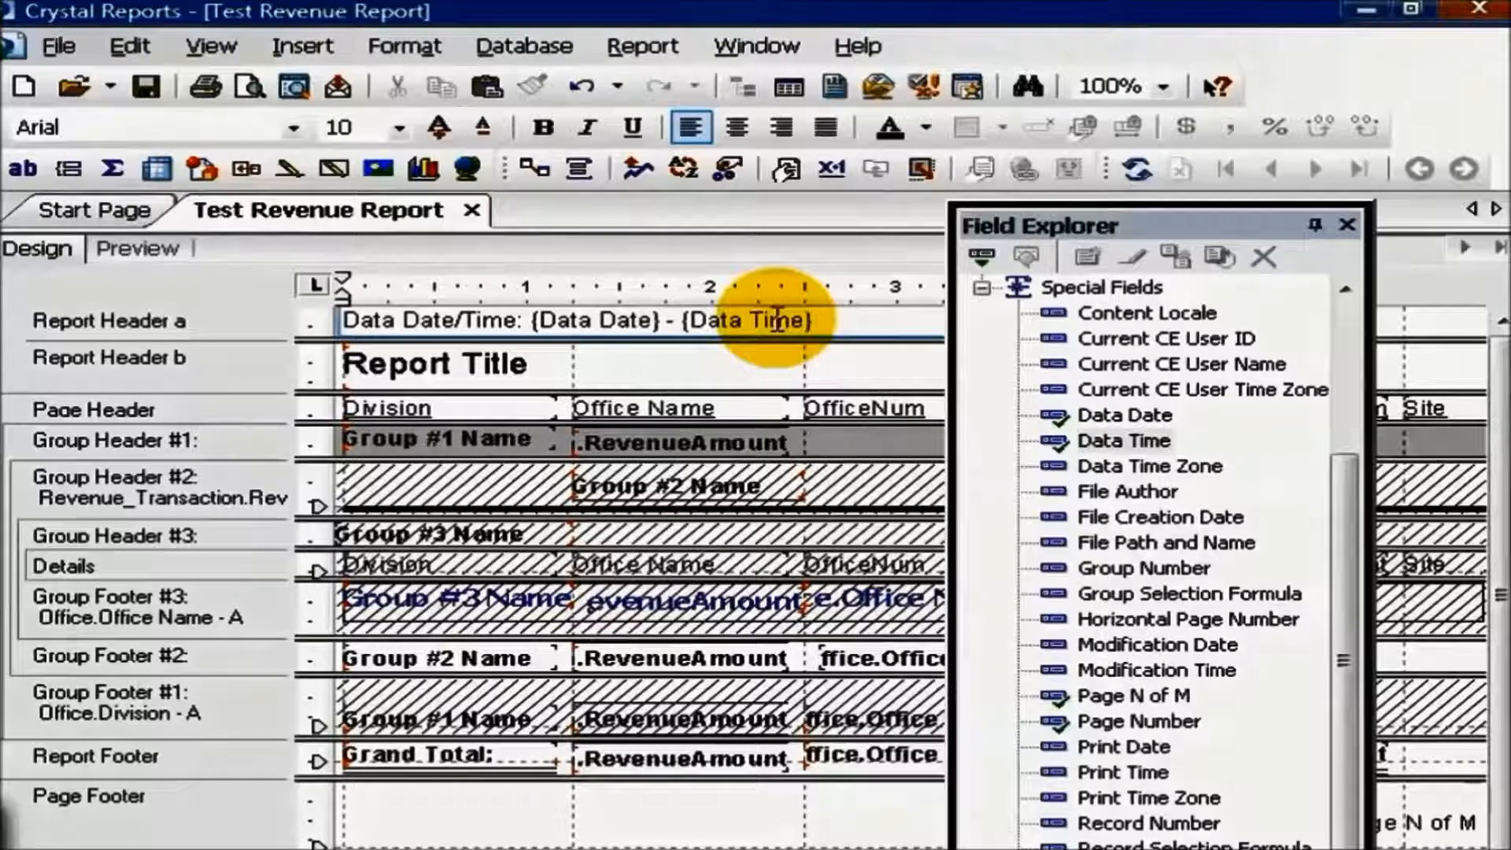
{"action": "left_click", "coordinate": [778, 362]}
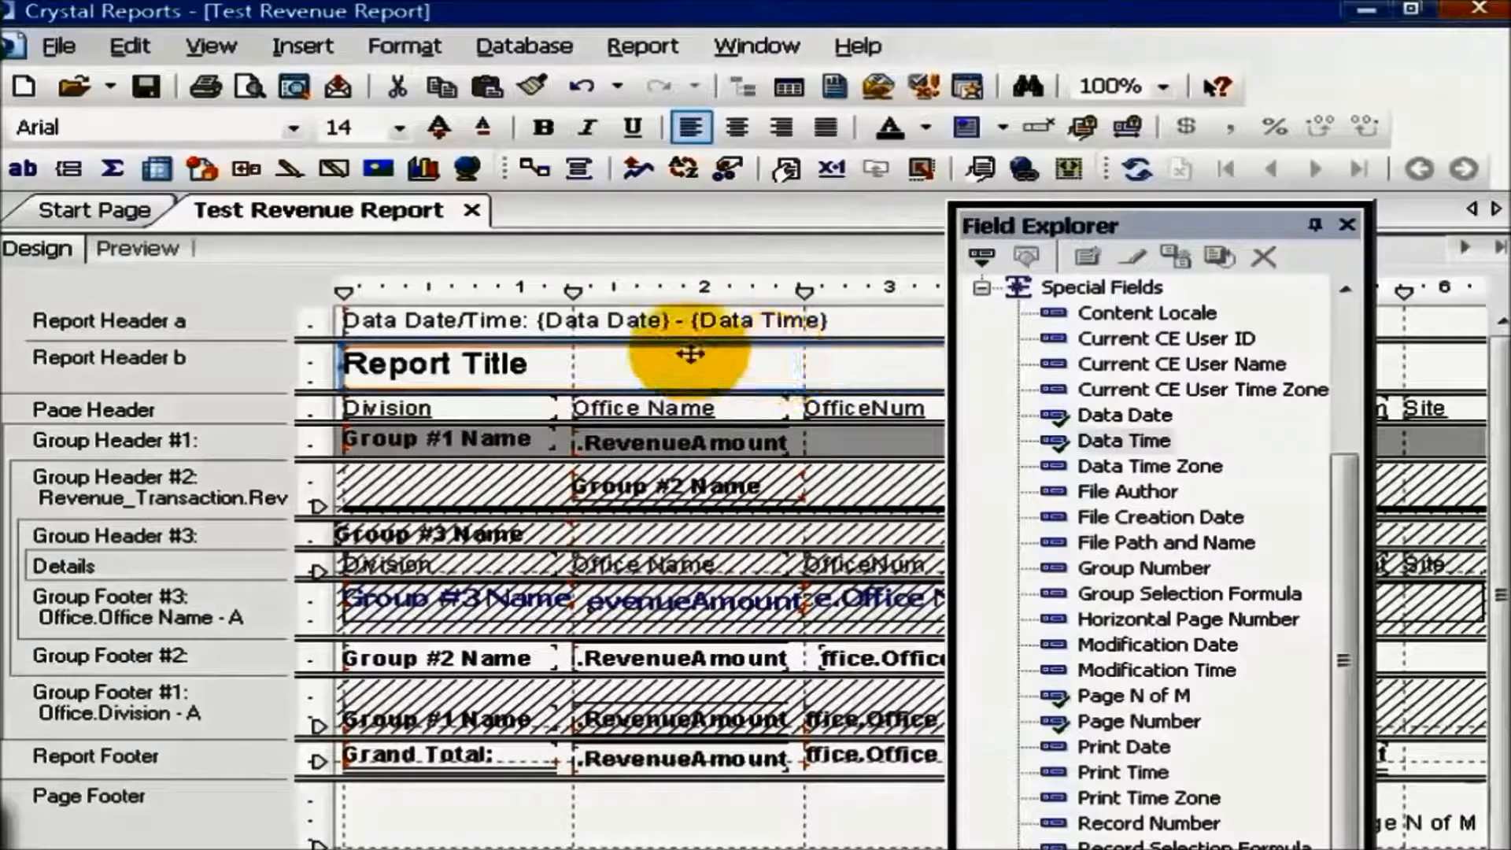
Preview the report and close the Field Explorer.
{"action": "left_click", "coordinate": [164, 246]}
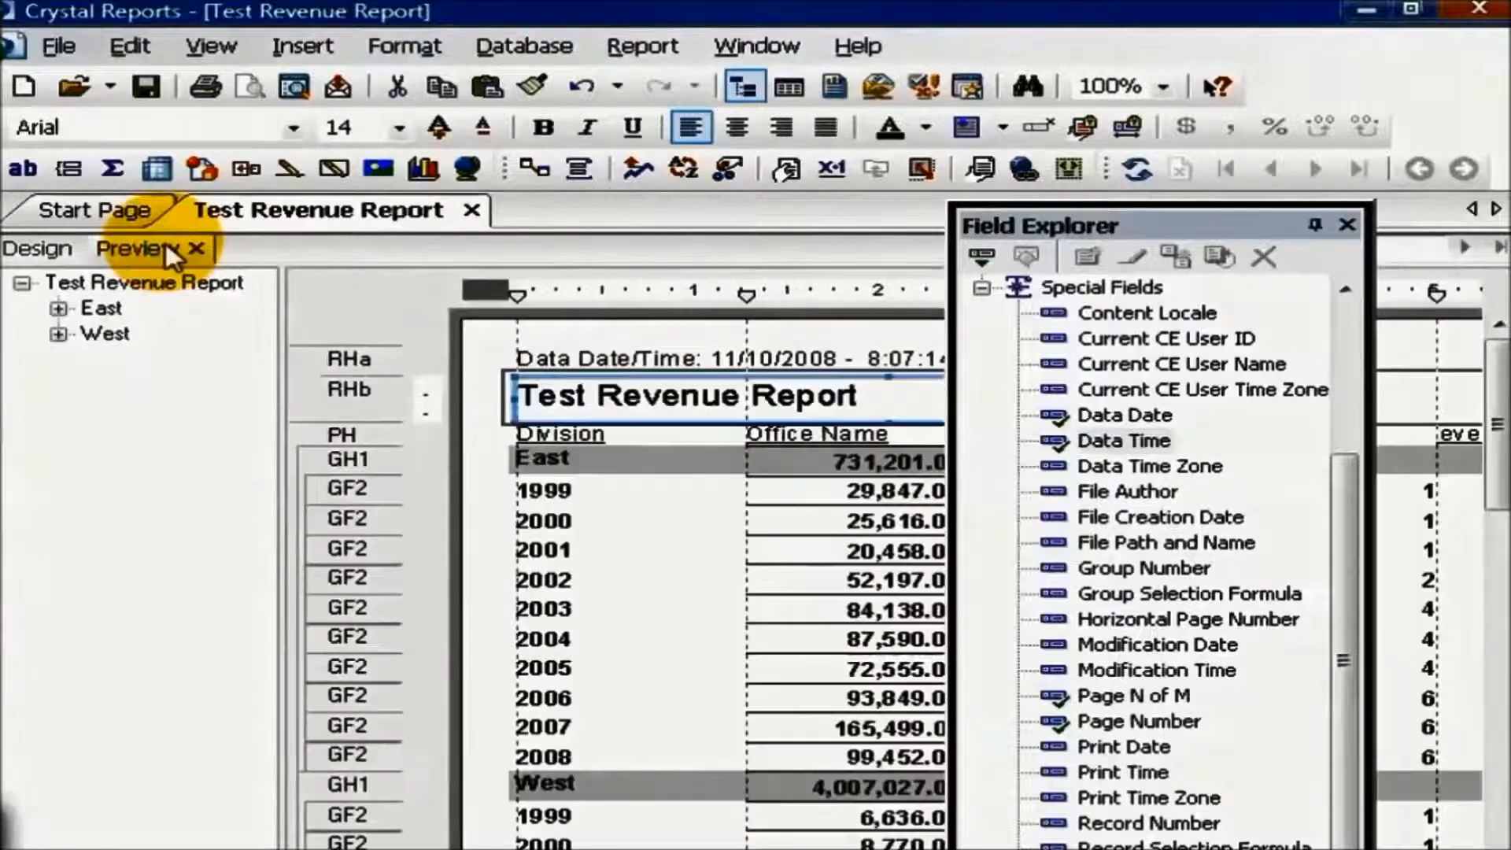
{"action": "left_click", "coordinate": [1349, 224]}
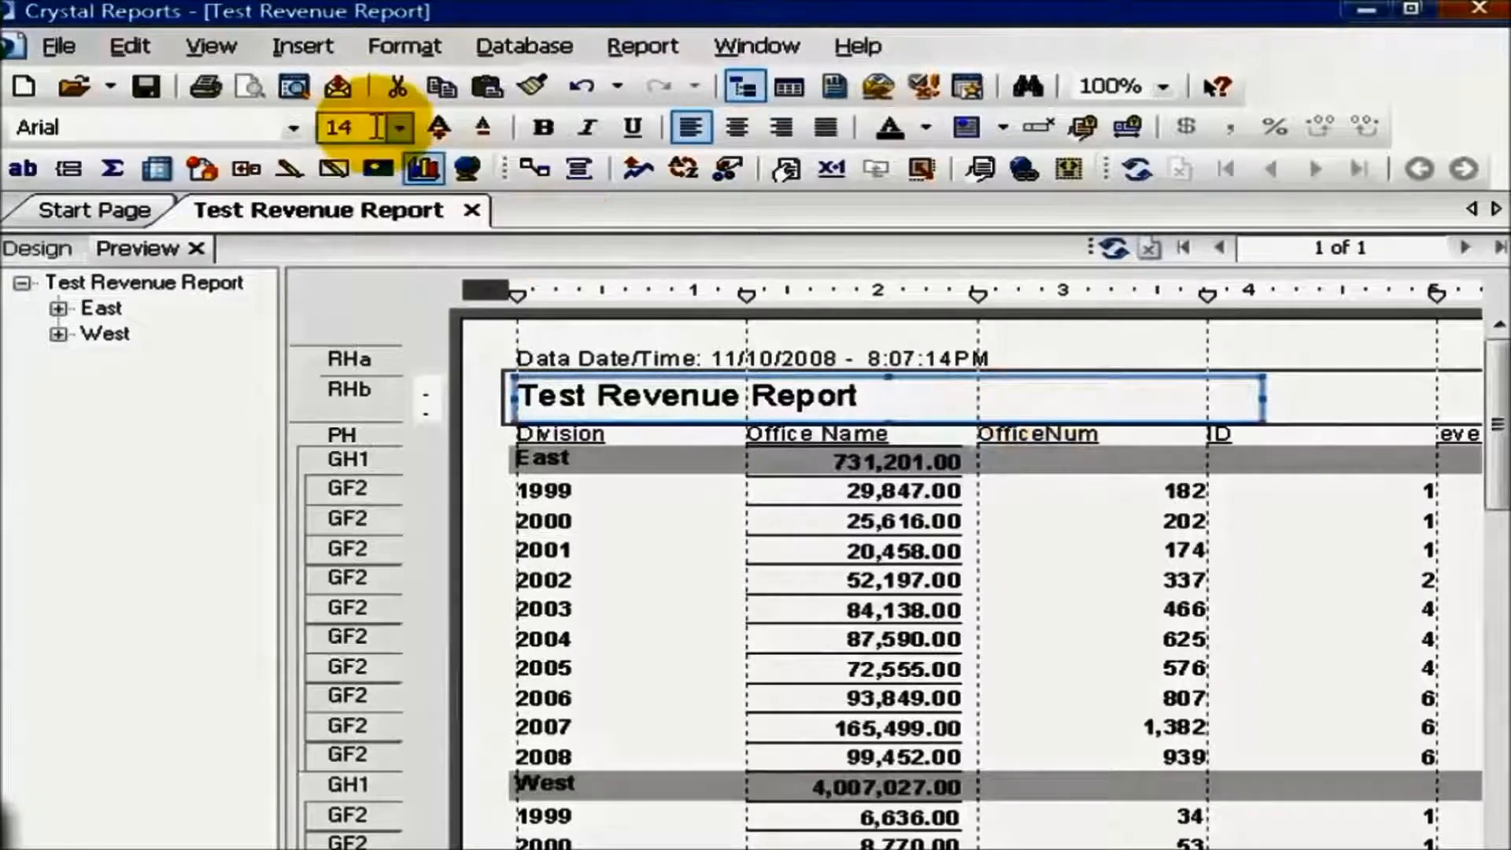
Review the title and comments in the report's summary information, then close it without changes.
{"action": "left_click", "coordinate": [56, 47]}
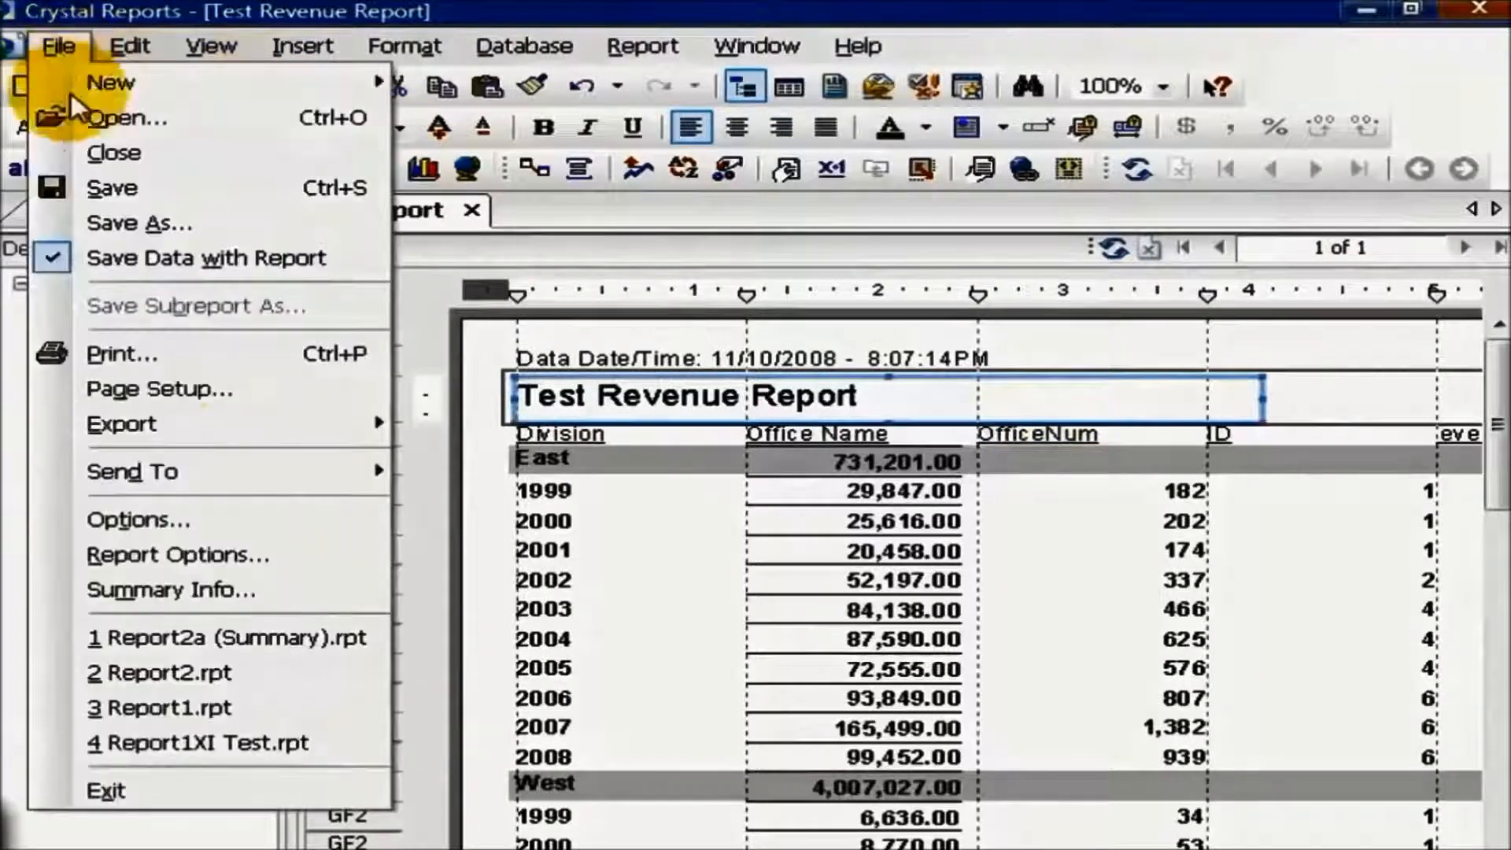
{"action": "left_click", "coordinate": [188, 594]}
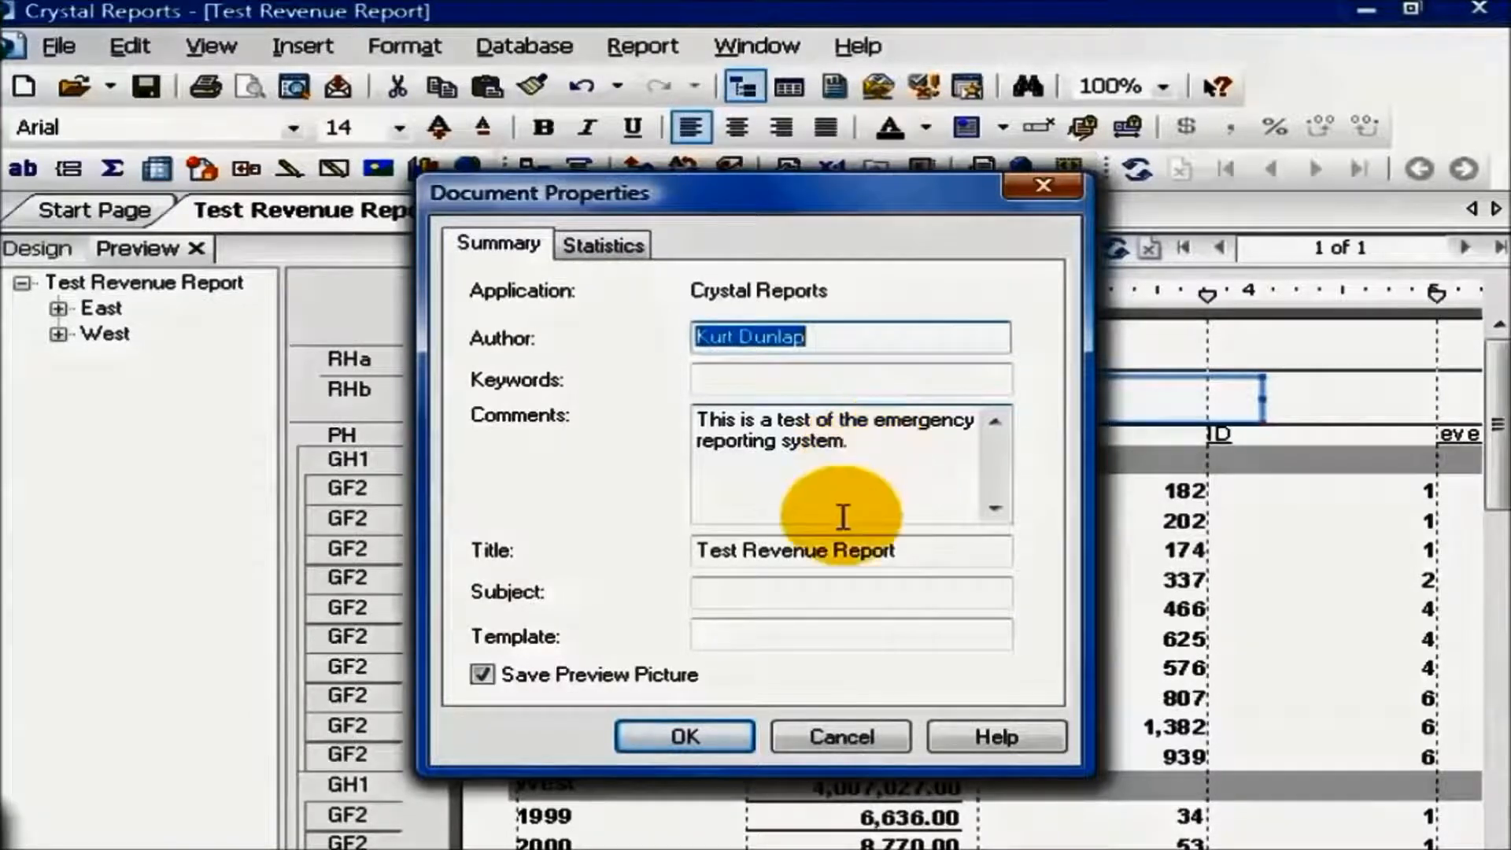
{"action": "left_click", "coordinate": [851, 731]}
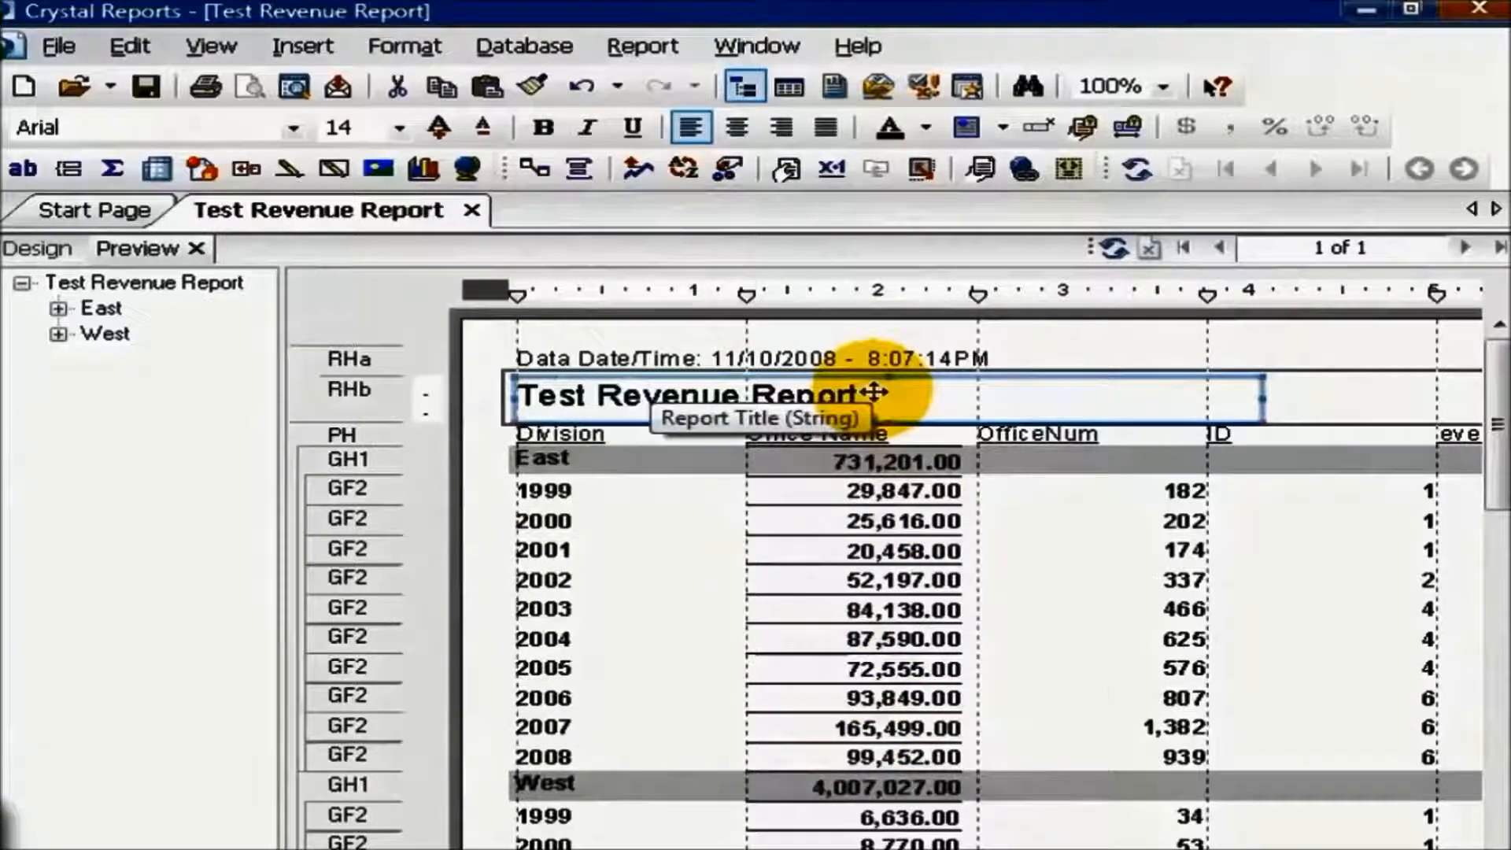
Check the background color setting of Group Header #1 in the Section Expert and leave without changes.
{"action": "right_click", "coordinate": [375, 463]}
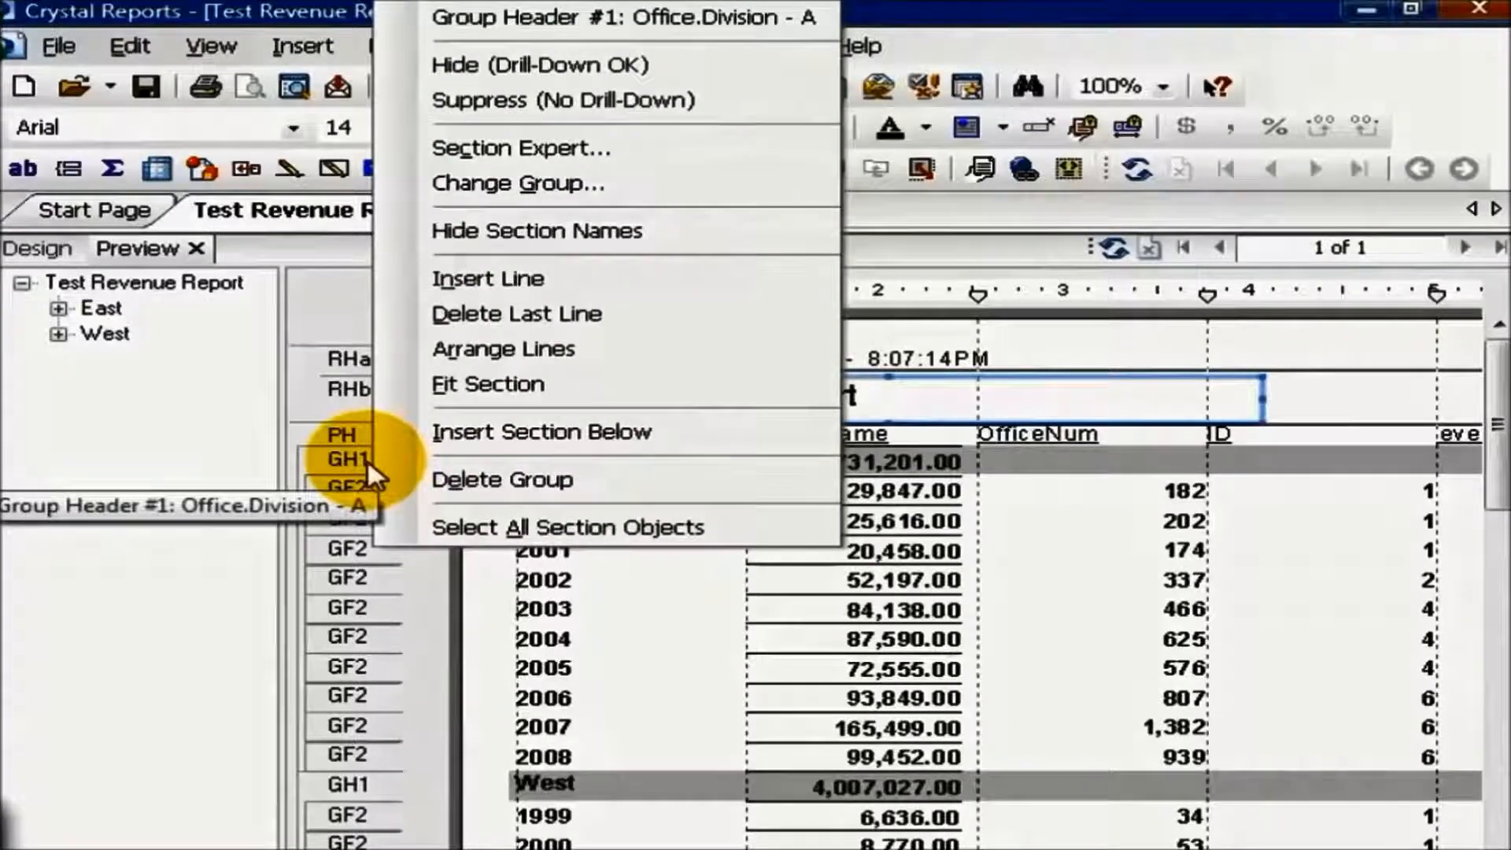
{"action": "left_click", "coordinate": [487, 157]}
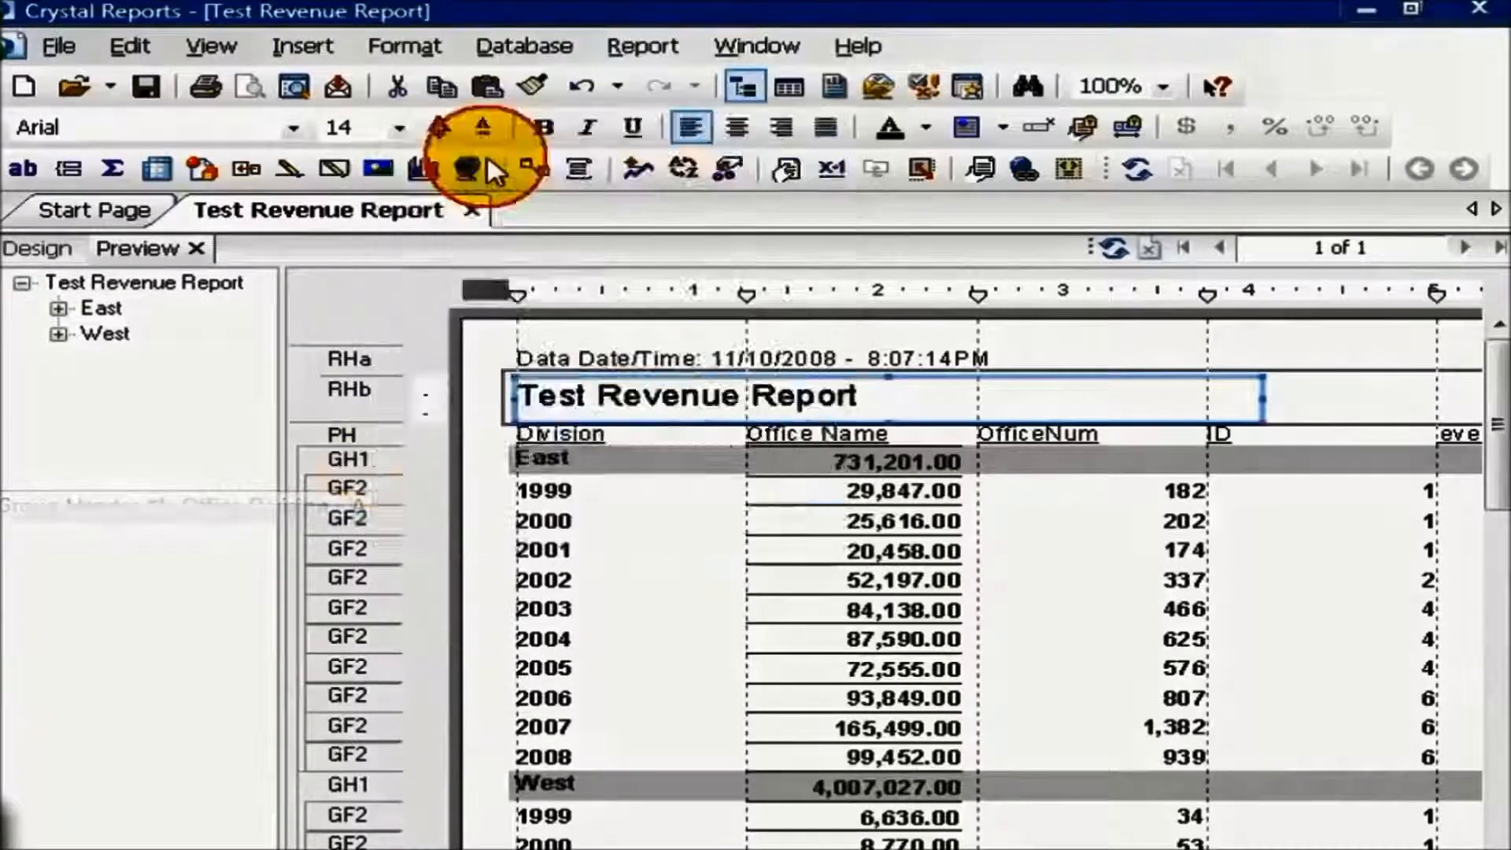
{"action": "left_click", "coordinate": [941, 187]}
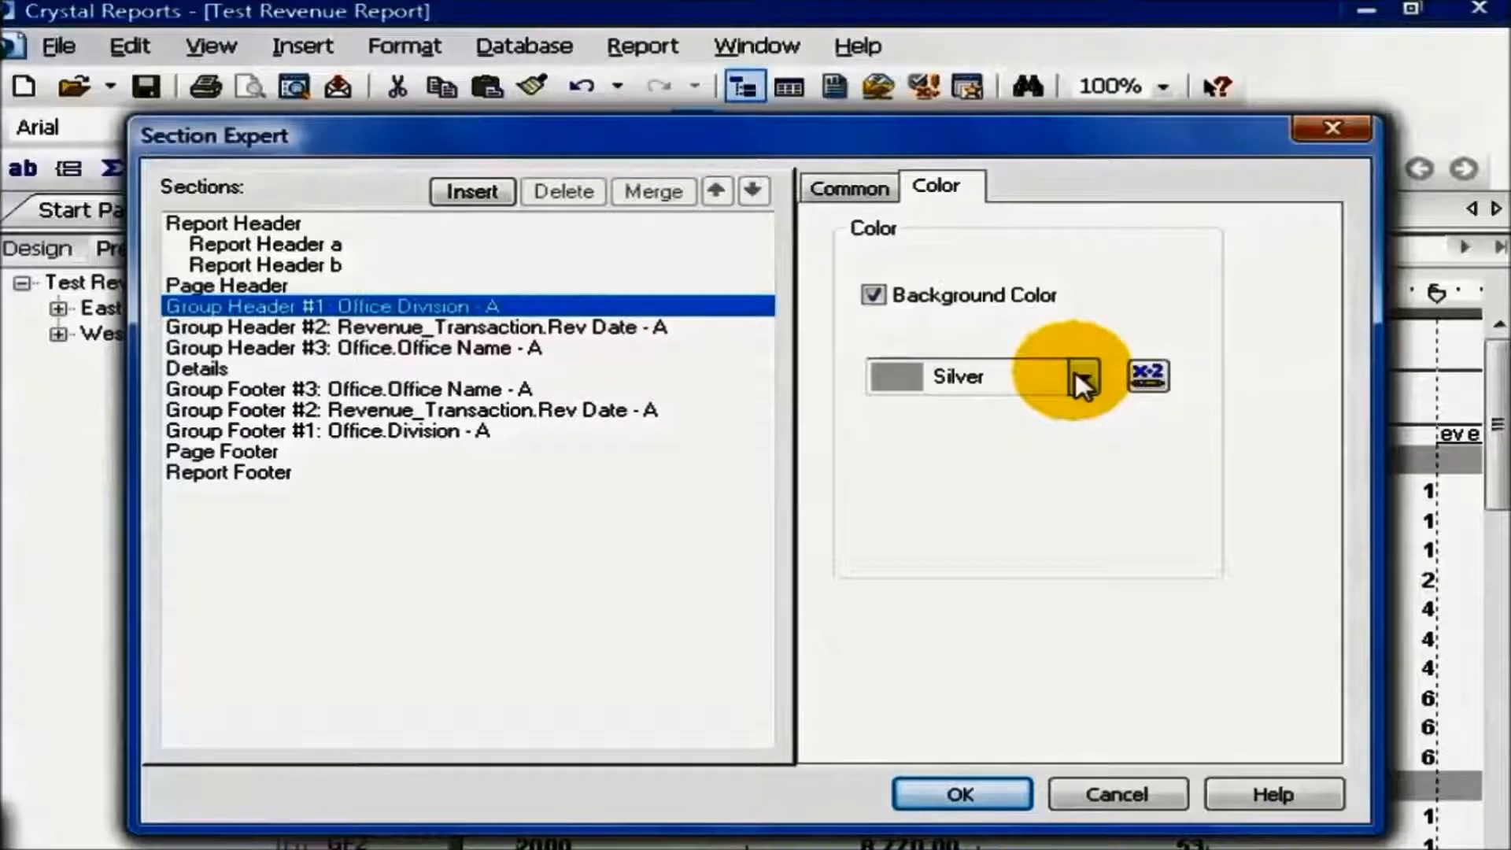
{"action": "left_click", "coordinate": [1130, 793]}
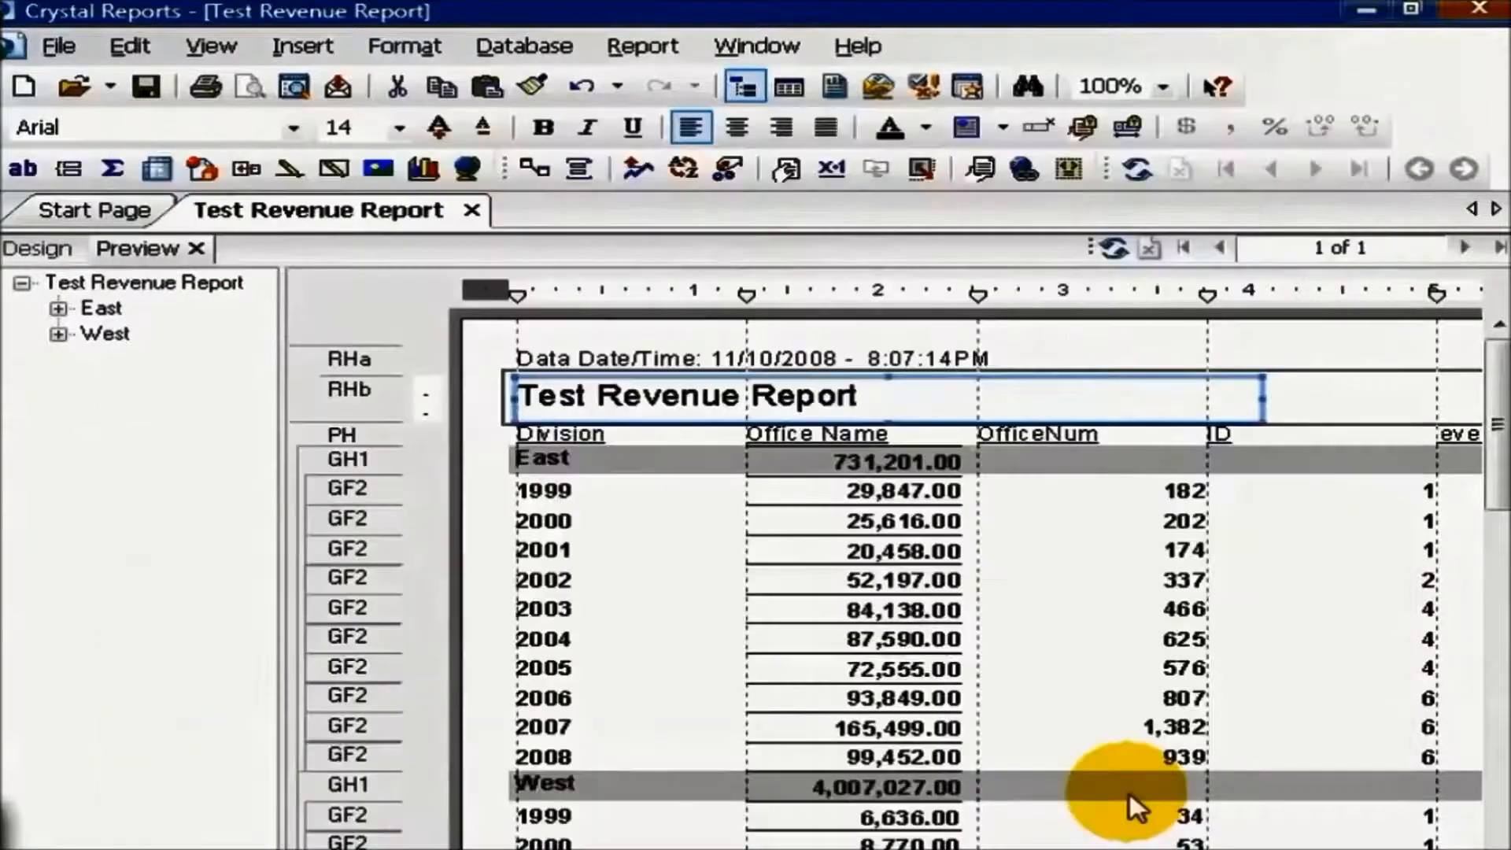
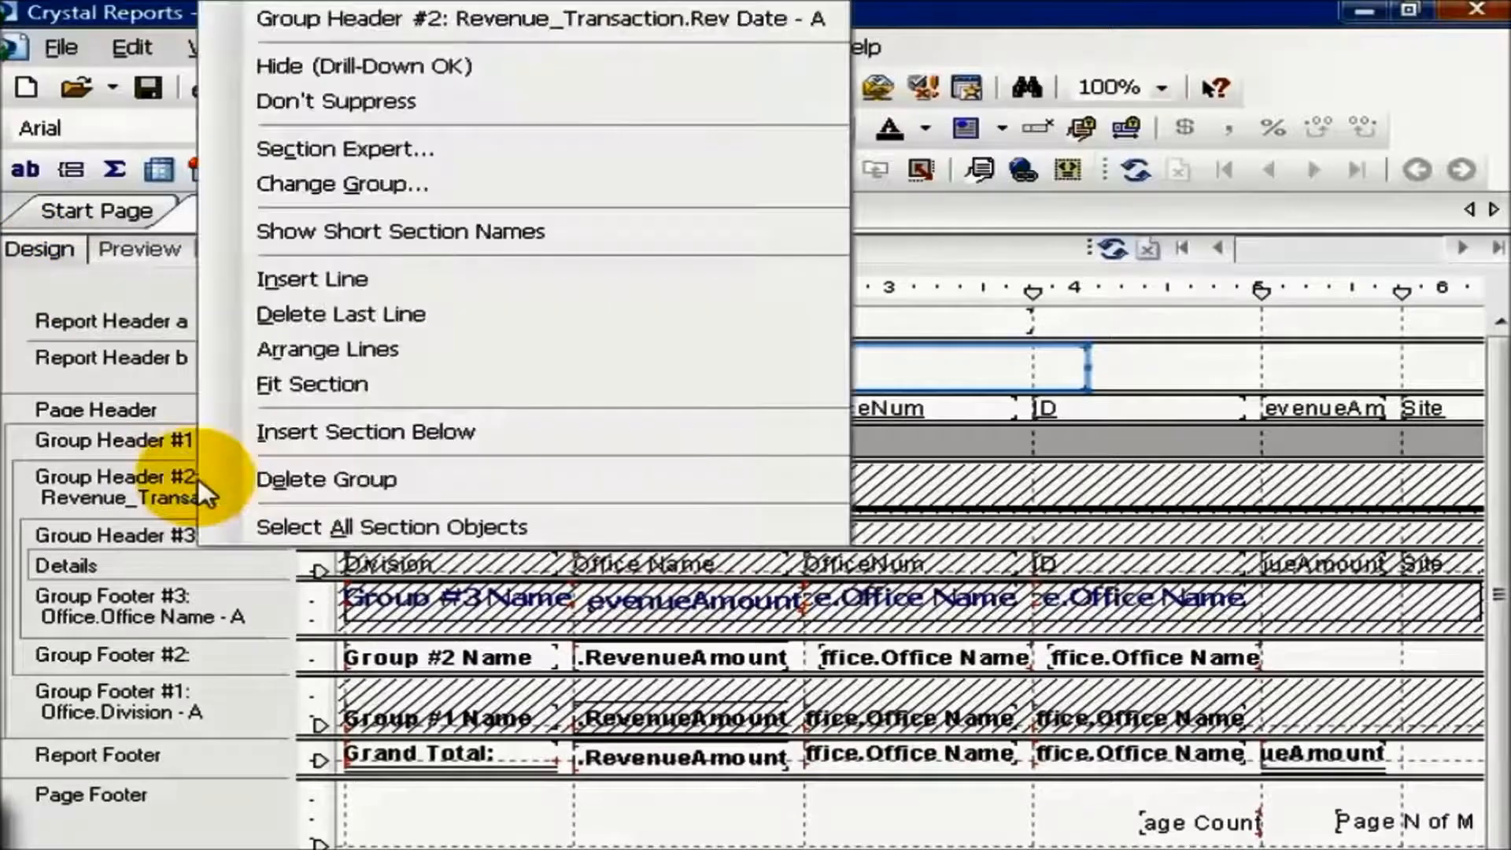
Delete the Revenue_Transaction.Rev Date group and turn off suppression for the Office Name group header.
{"action": "left_click", "coordinate": [228, 478]}
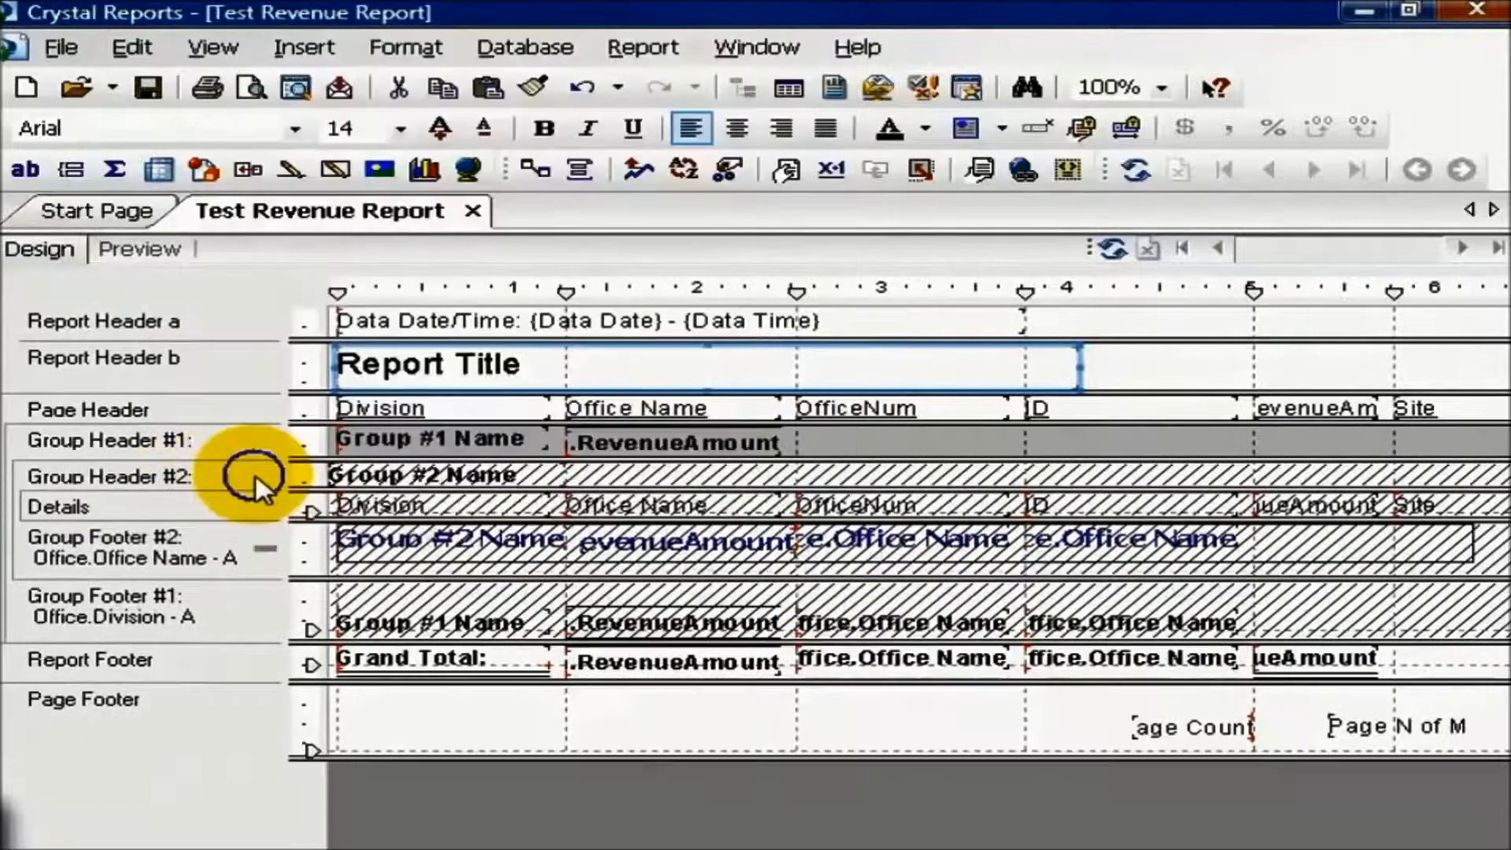
{"action": "right_click", "coordinate": [256, 475]}
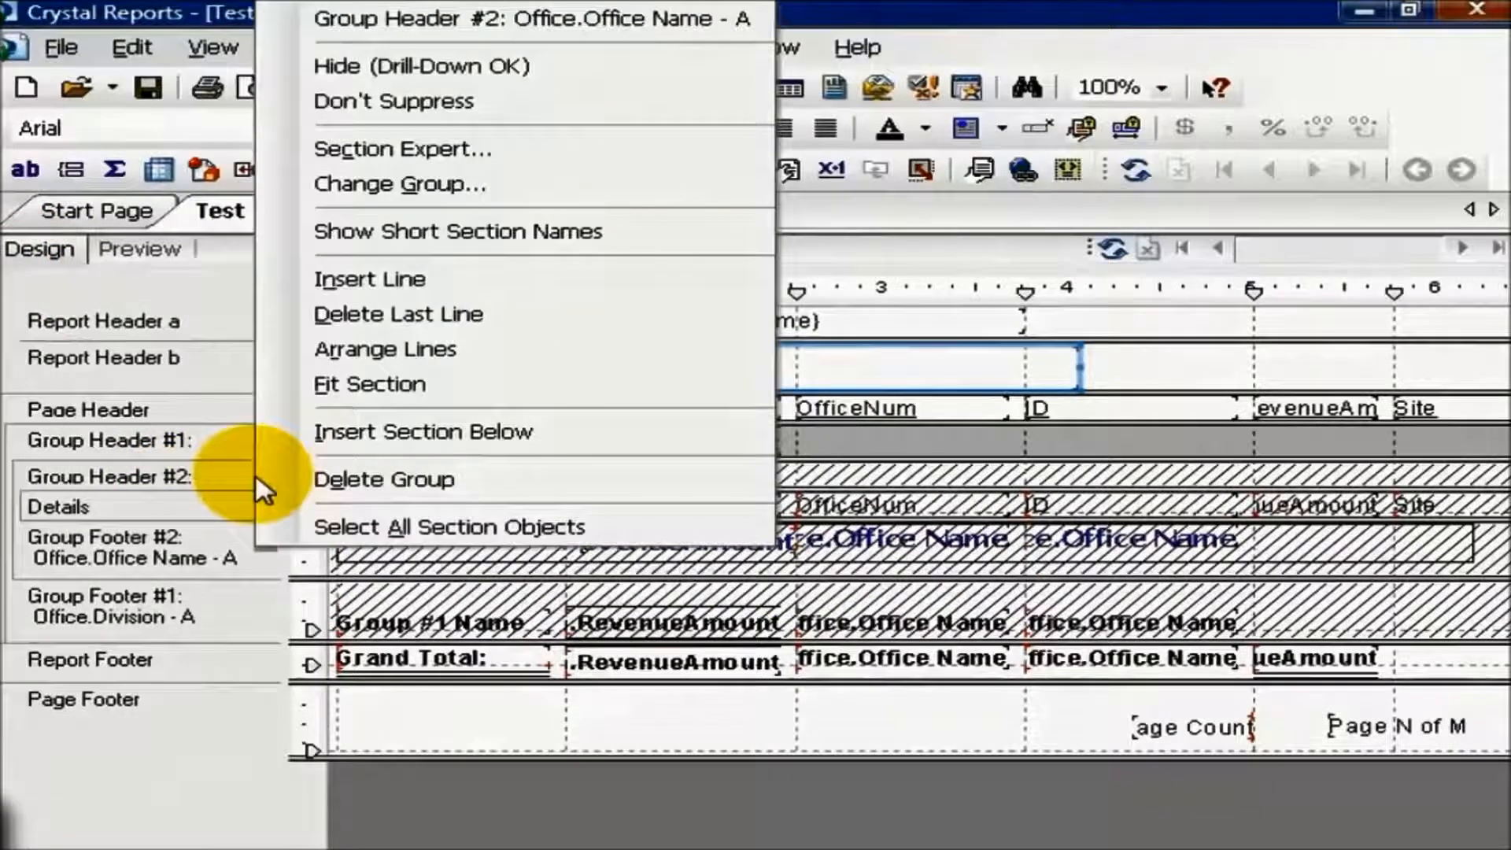
{"action": "left_click", "coordinate": [381, 104]}
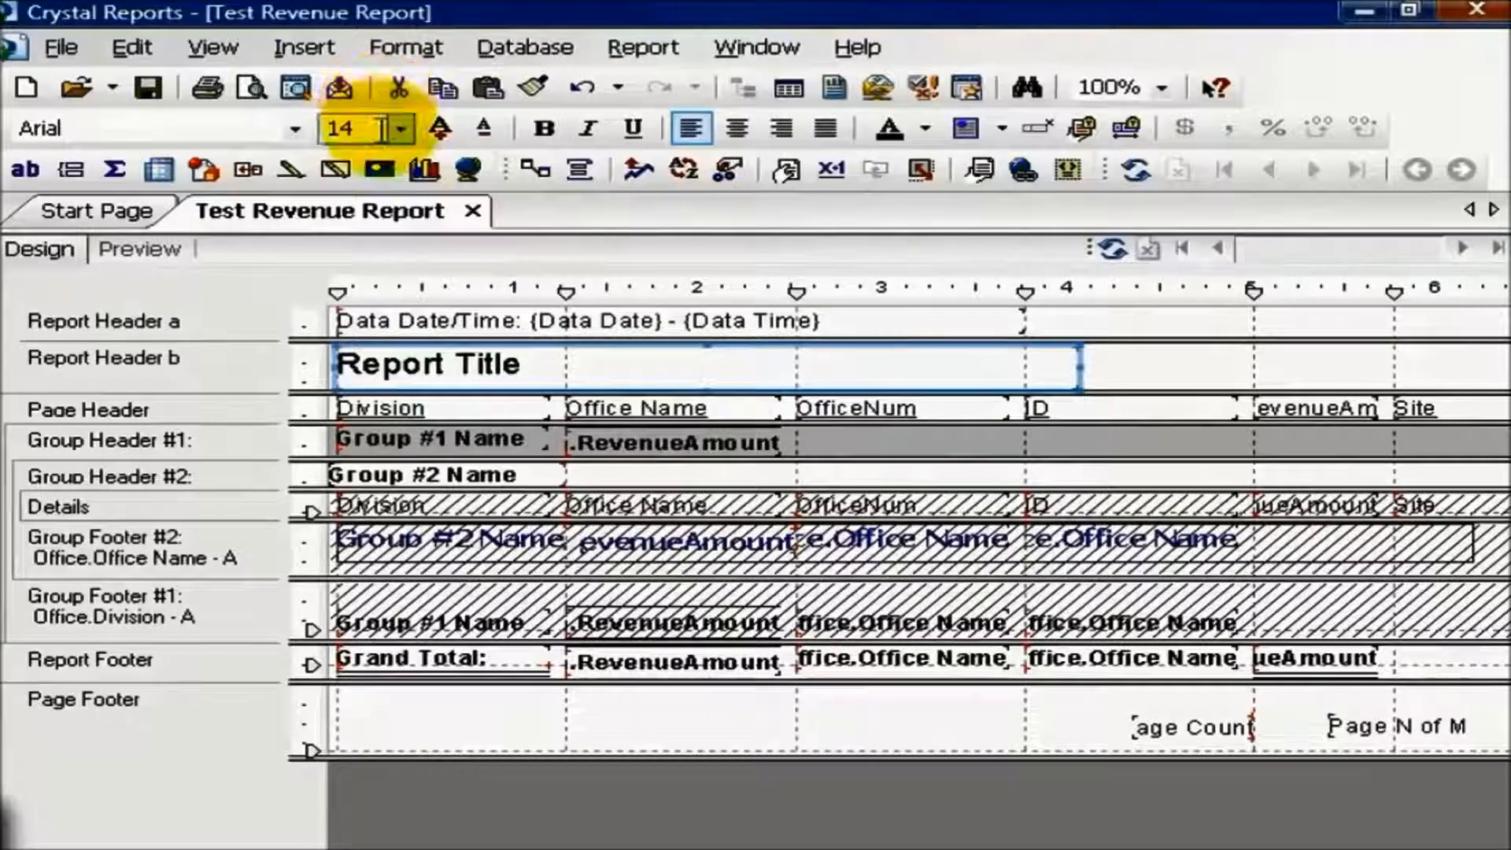
Move the Group #2 Name field under the Office Name column, show the Details section and preview the report.
{"action": "left_click_drag", "start_coordinate": [178, 484], "coordinate": [699, 469]}
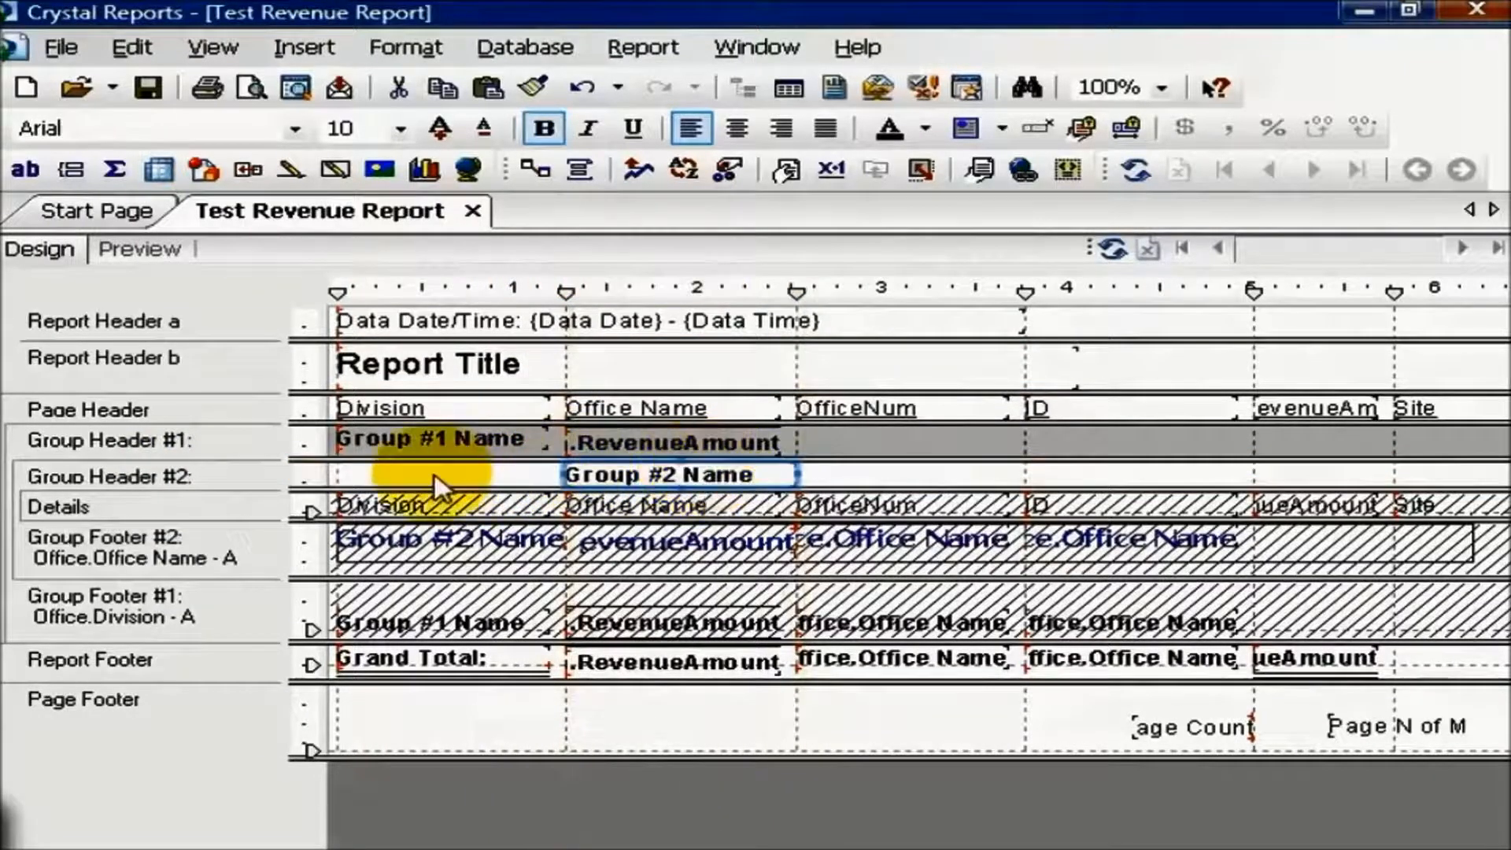
{"action": "right_click", "coordinate": [162, 510]}
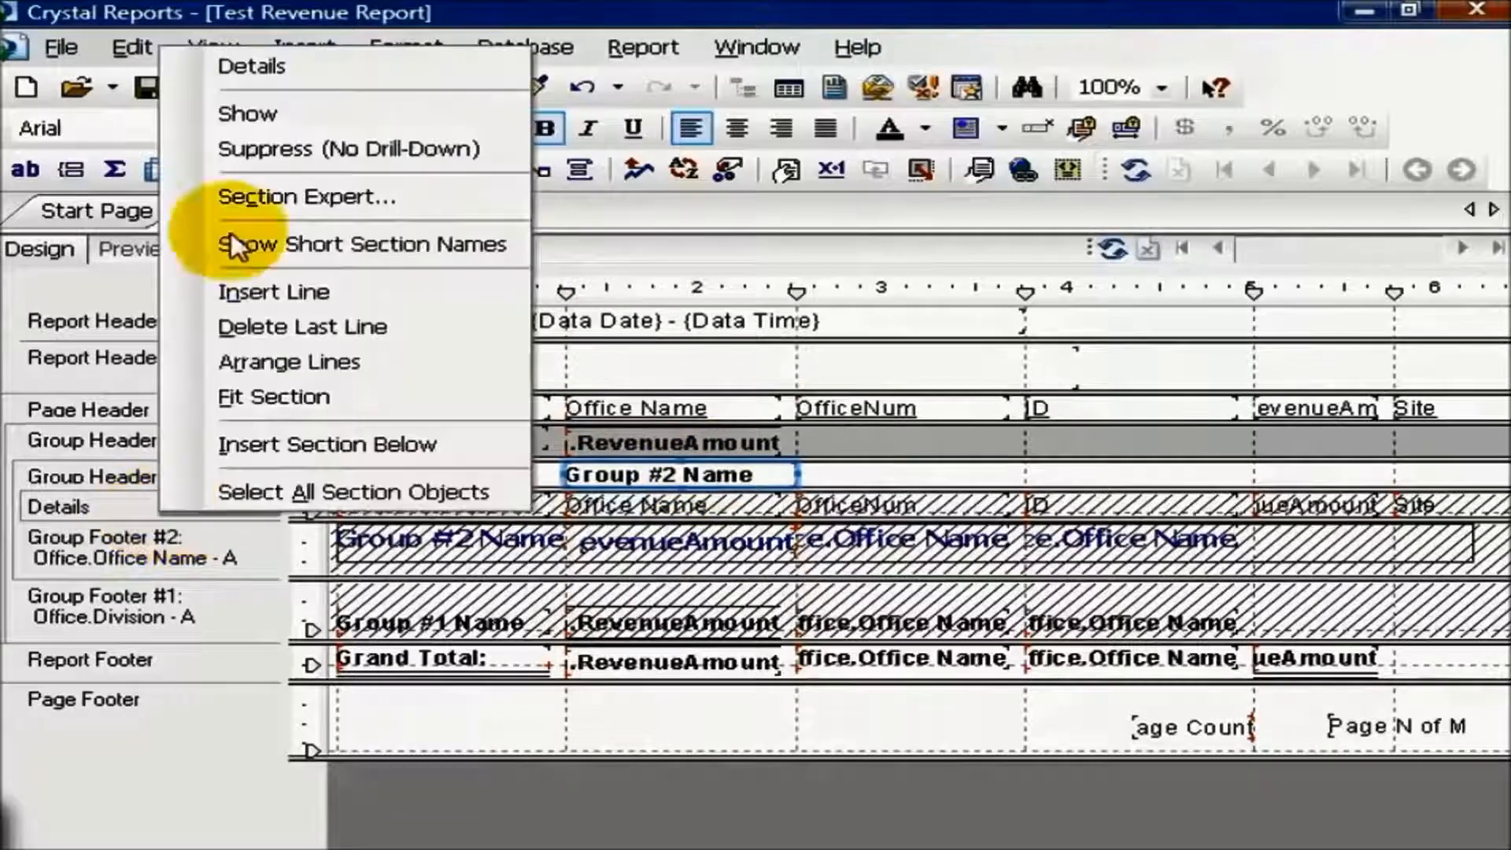
{"action": "left_click", "coordinate": [244, 116]}
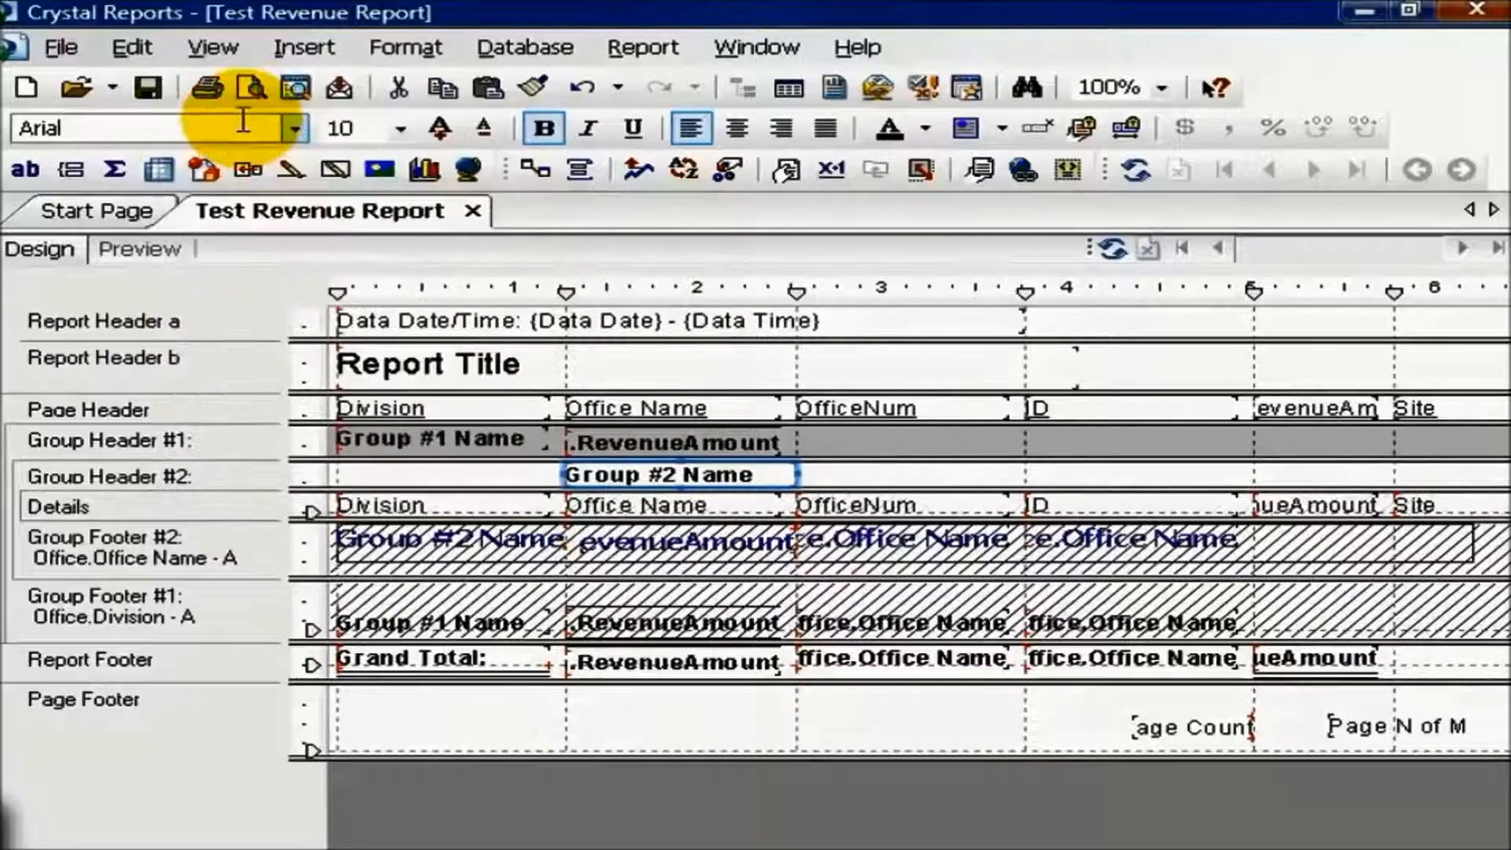
{"action": "left_click", "coordinate": [130, 253]}
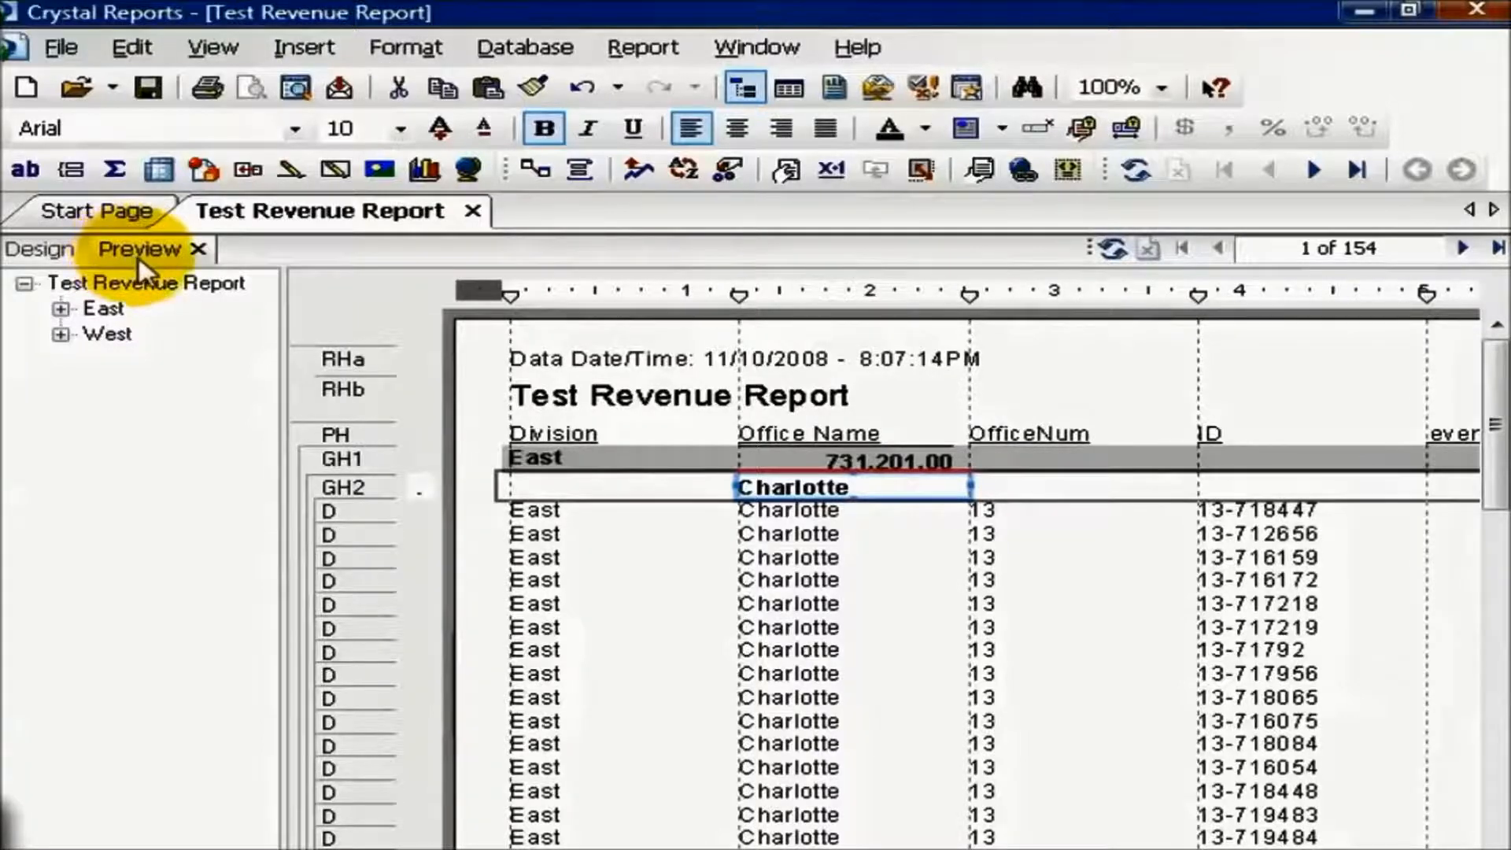
Apply a Single left border line to all objects in the Details section and check it in the preview.
{"action": "left_click", "coordinate": [41, 249]}
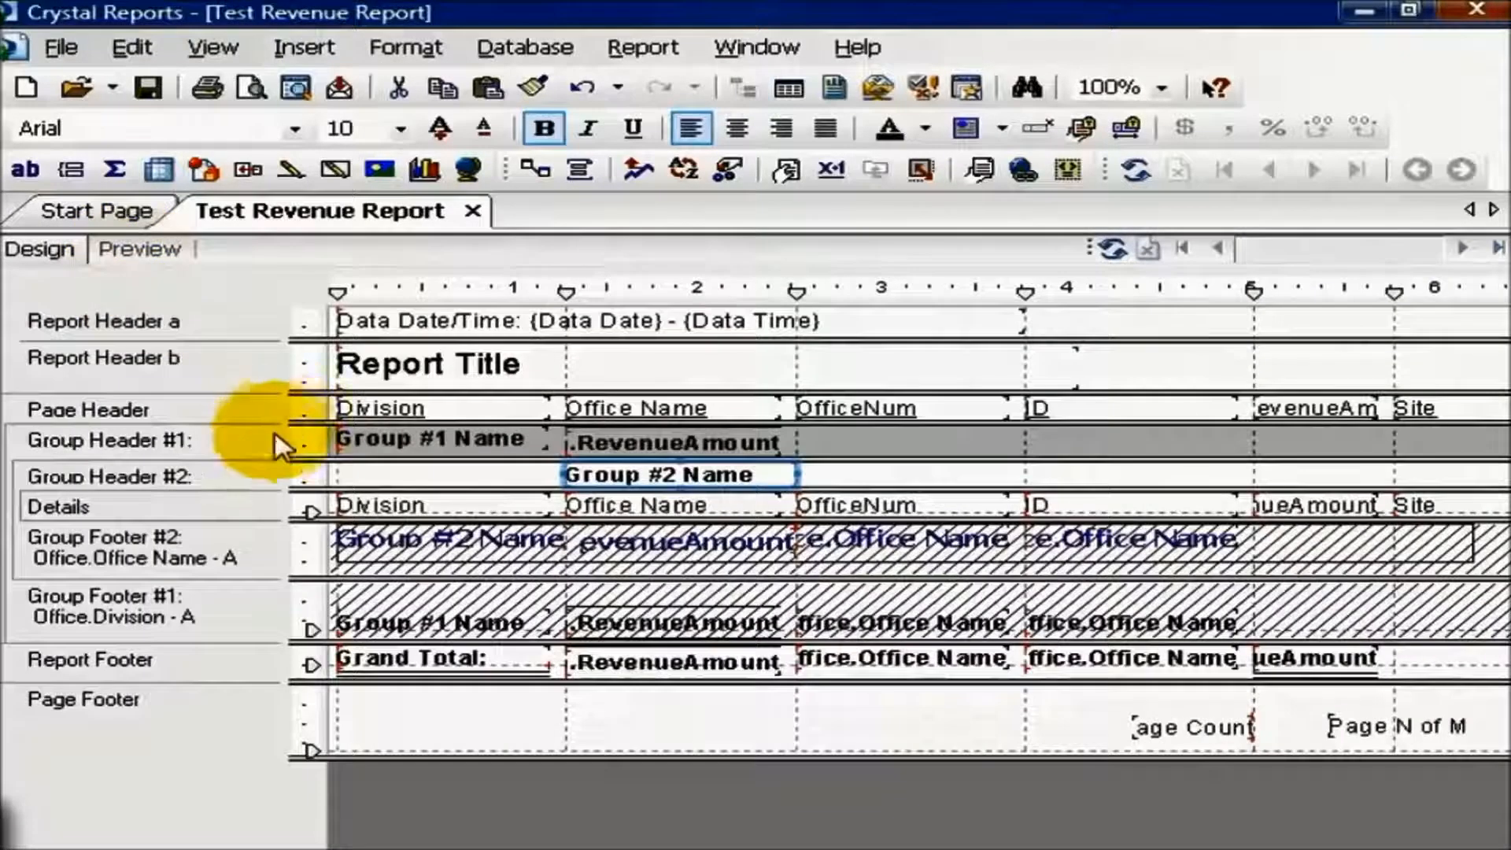
{"action": "right_click", "coordinate": [241, 504]}
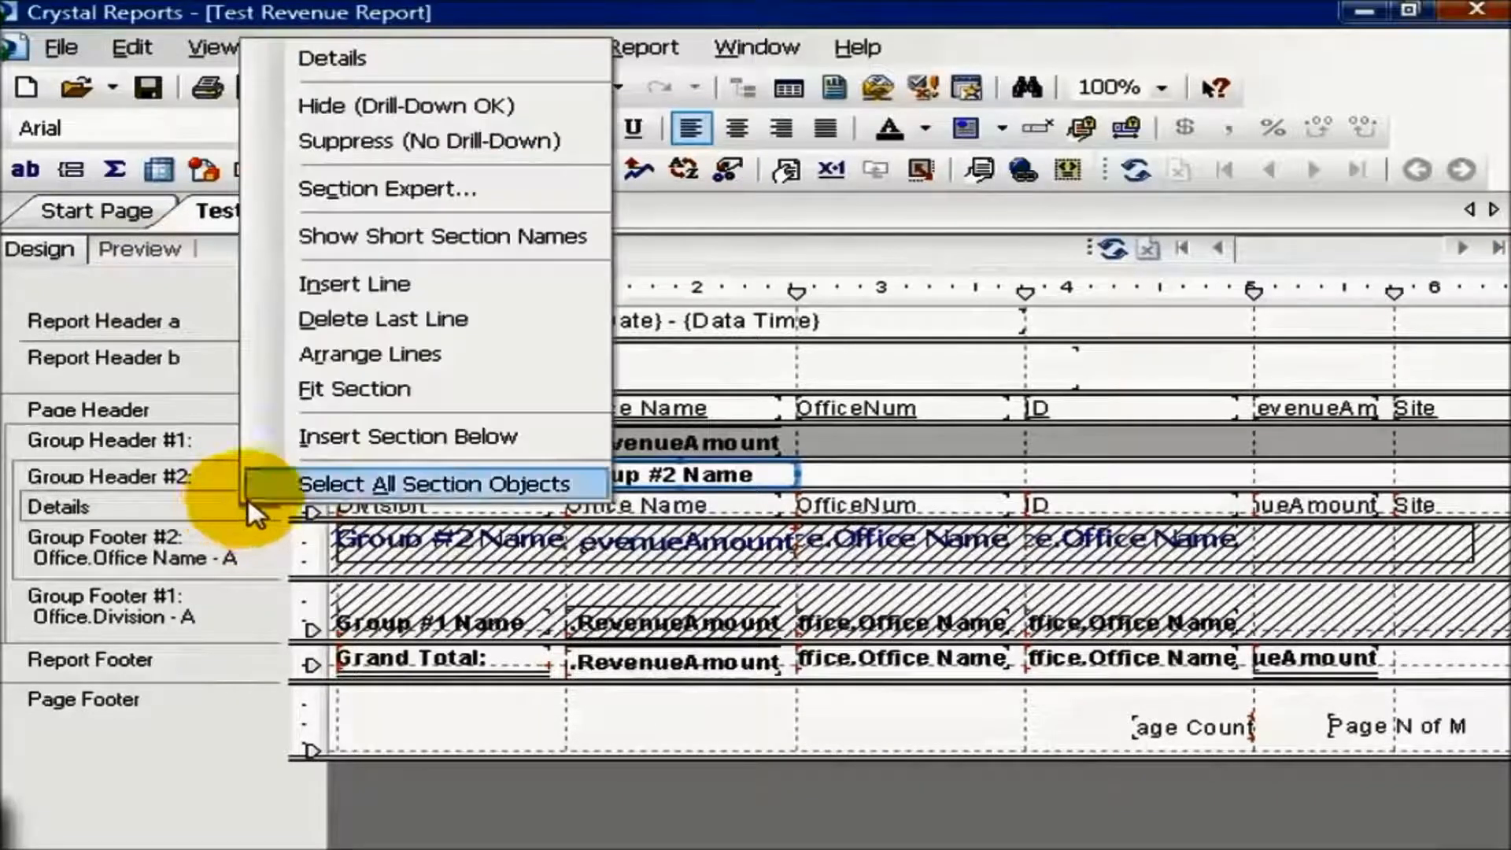
{"action": "left_click", "coordinate": [276, 491]}
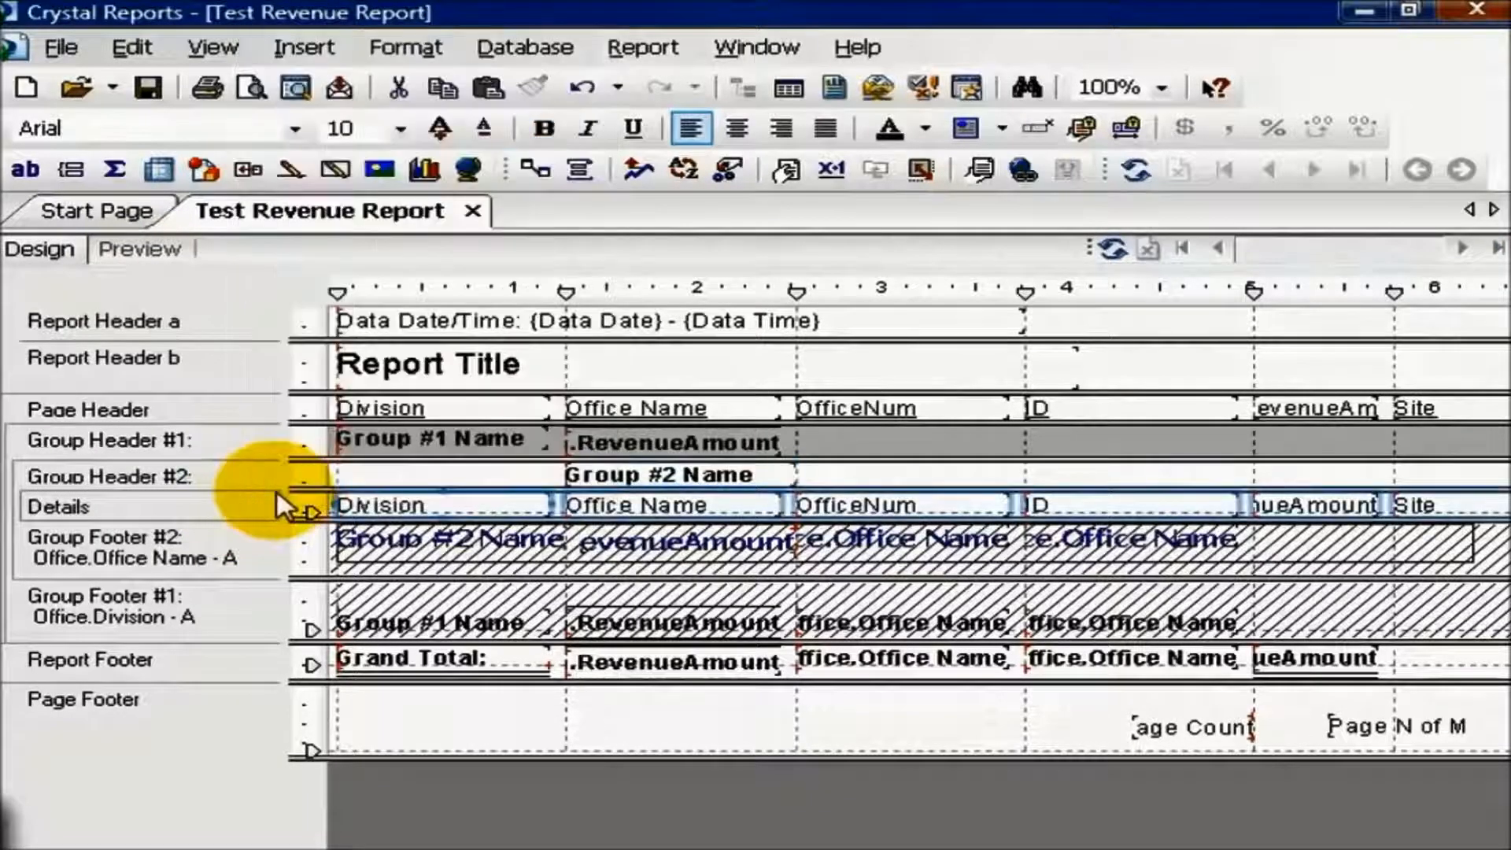
{"action": "right_click", "coordinate": [491, 507]}
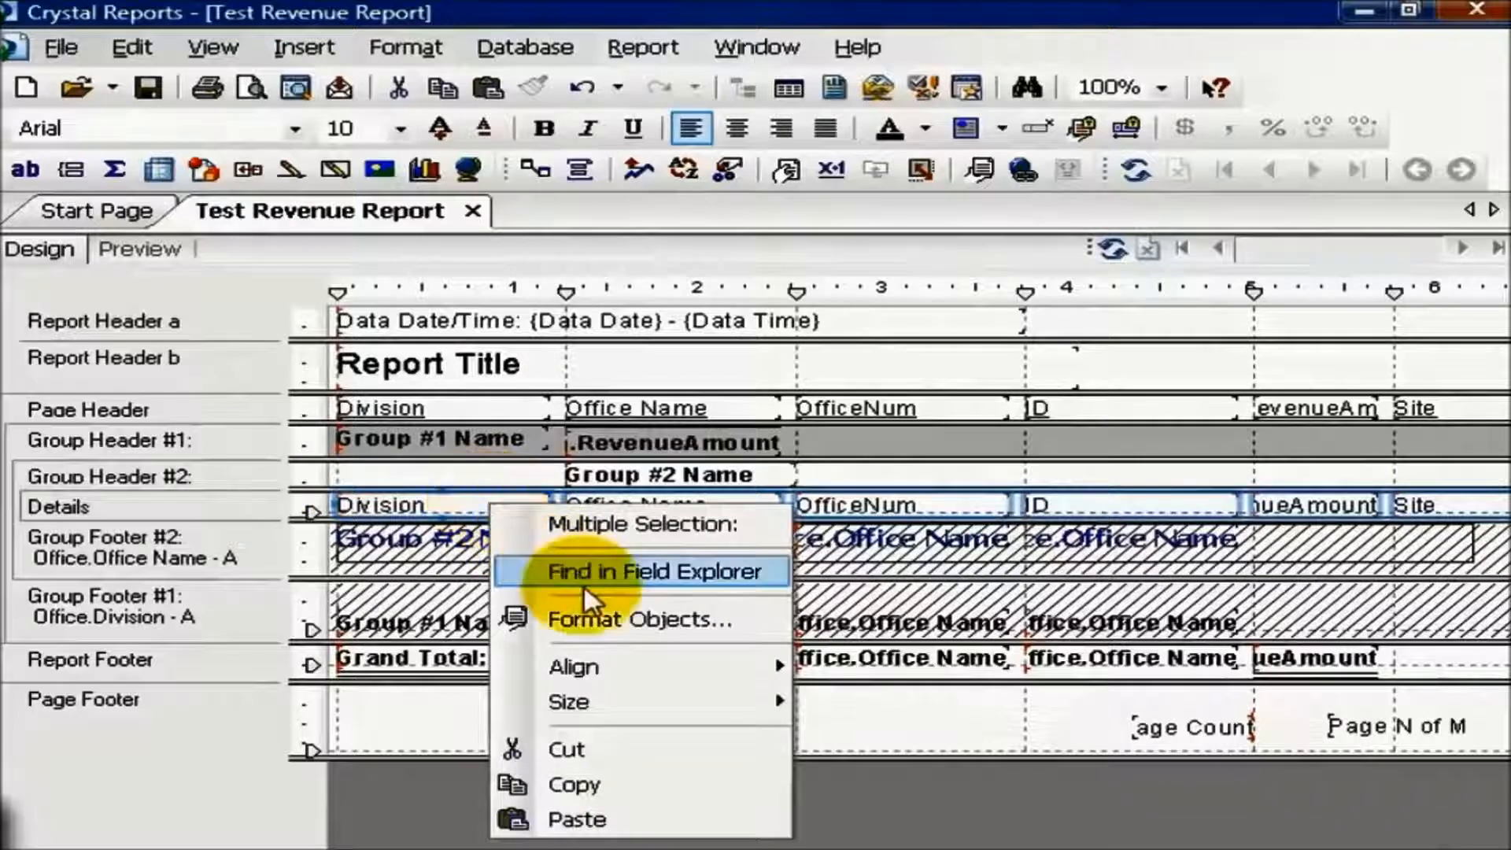
{"action": "left_click", "coordinate": [606, 619]}
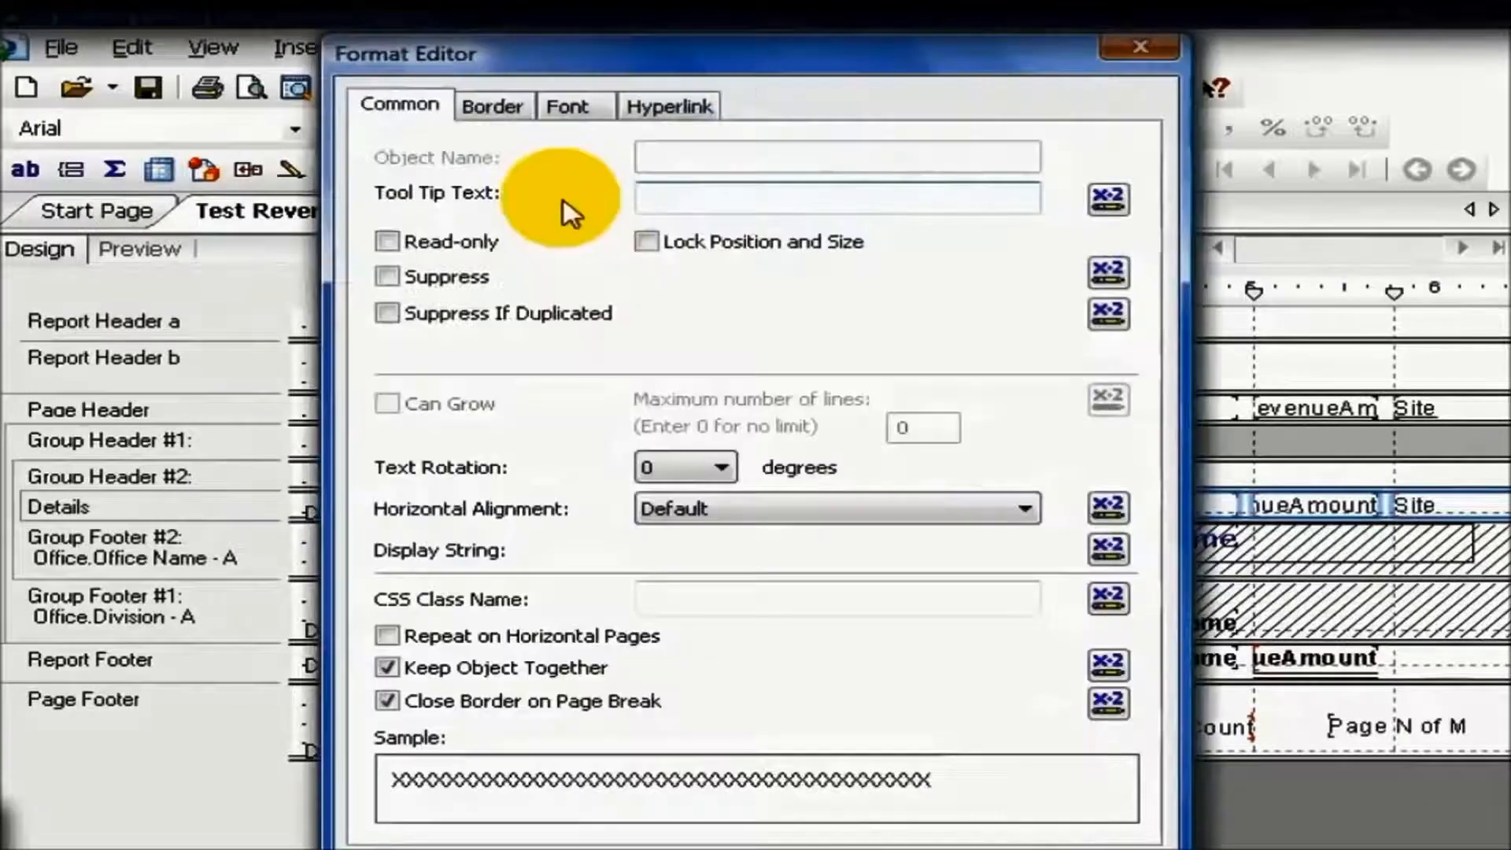
{"action": "left_click", "coordinate": [491, 105]}
{"action": "left_click", "coordinate": [652, 179]}
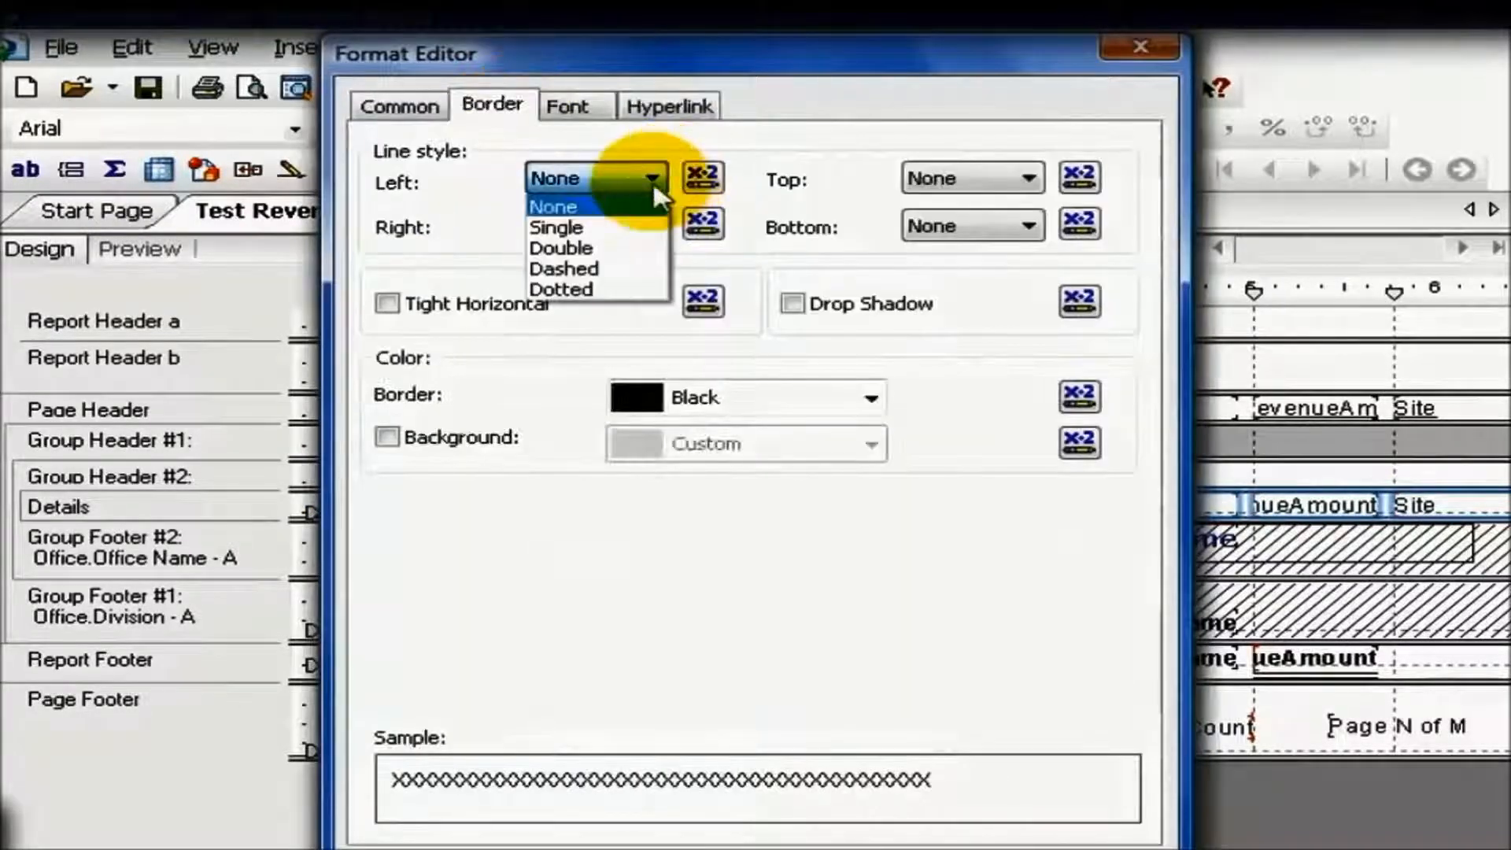
{"action": "left_click", "coordinate": [635, 229]}
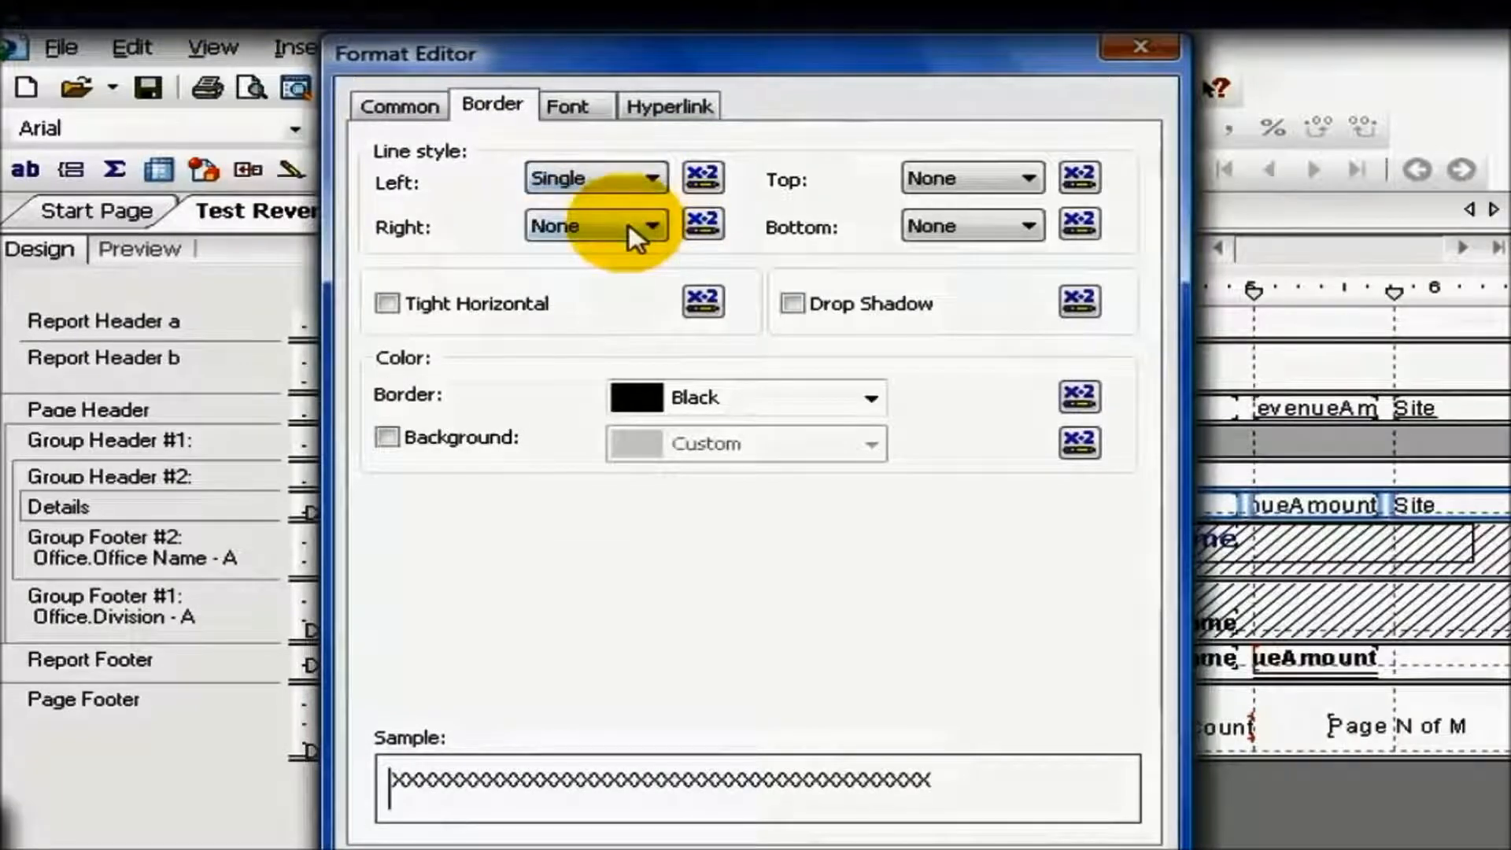
{"action": "left_click", "coordinate": [752, 844]}
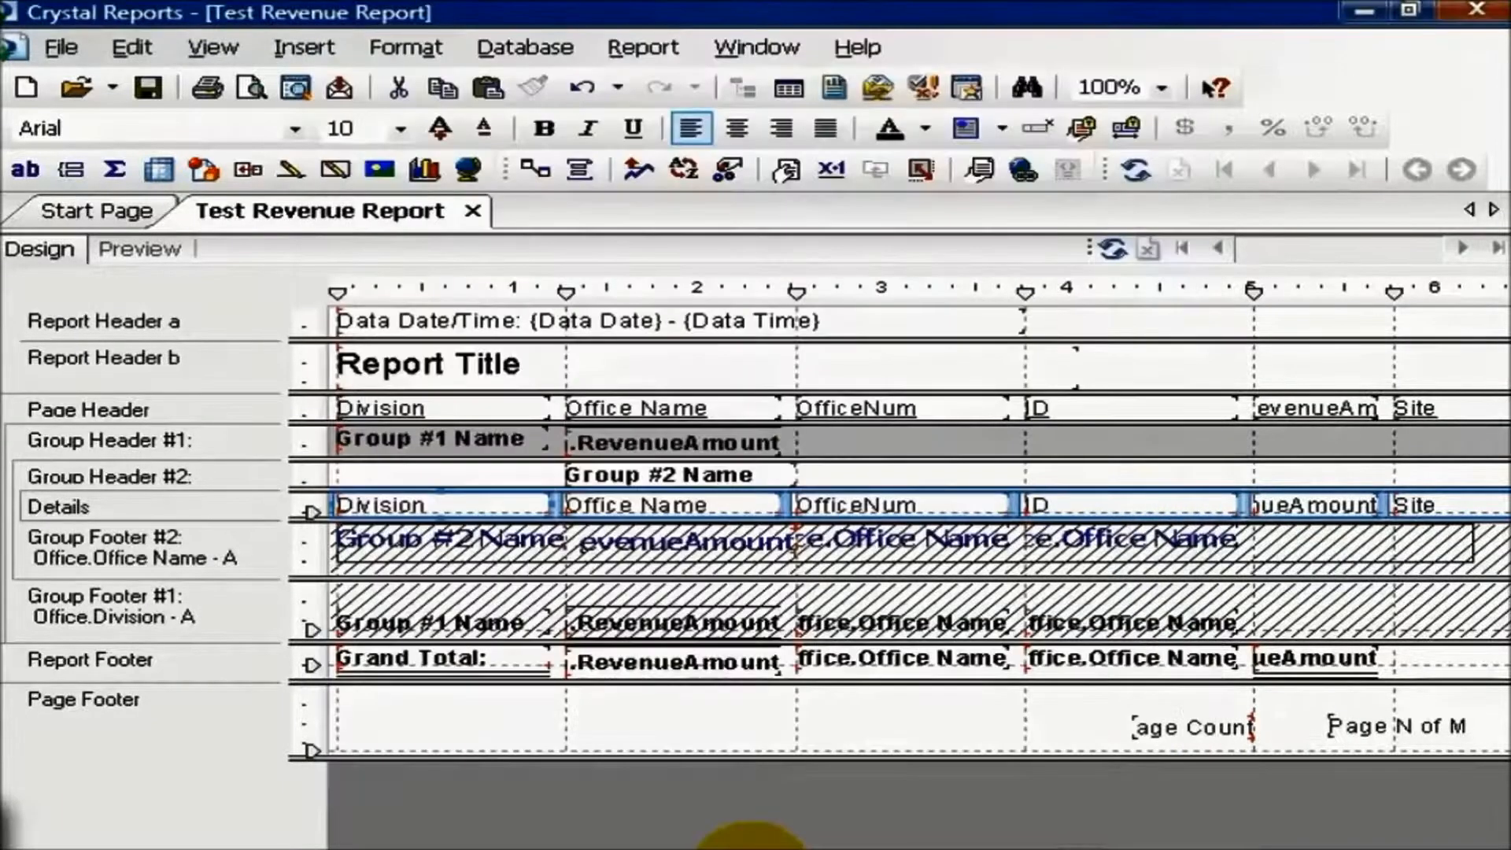
{"action": "left_click", "coordinate": [162, 249]}
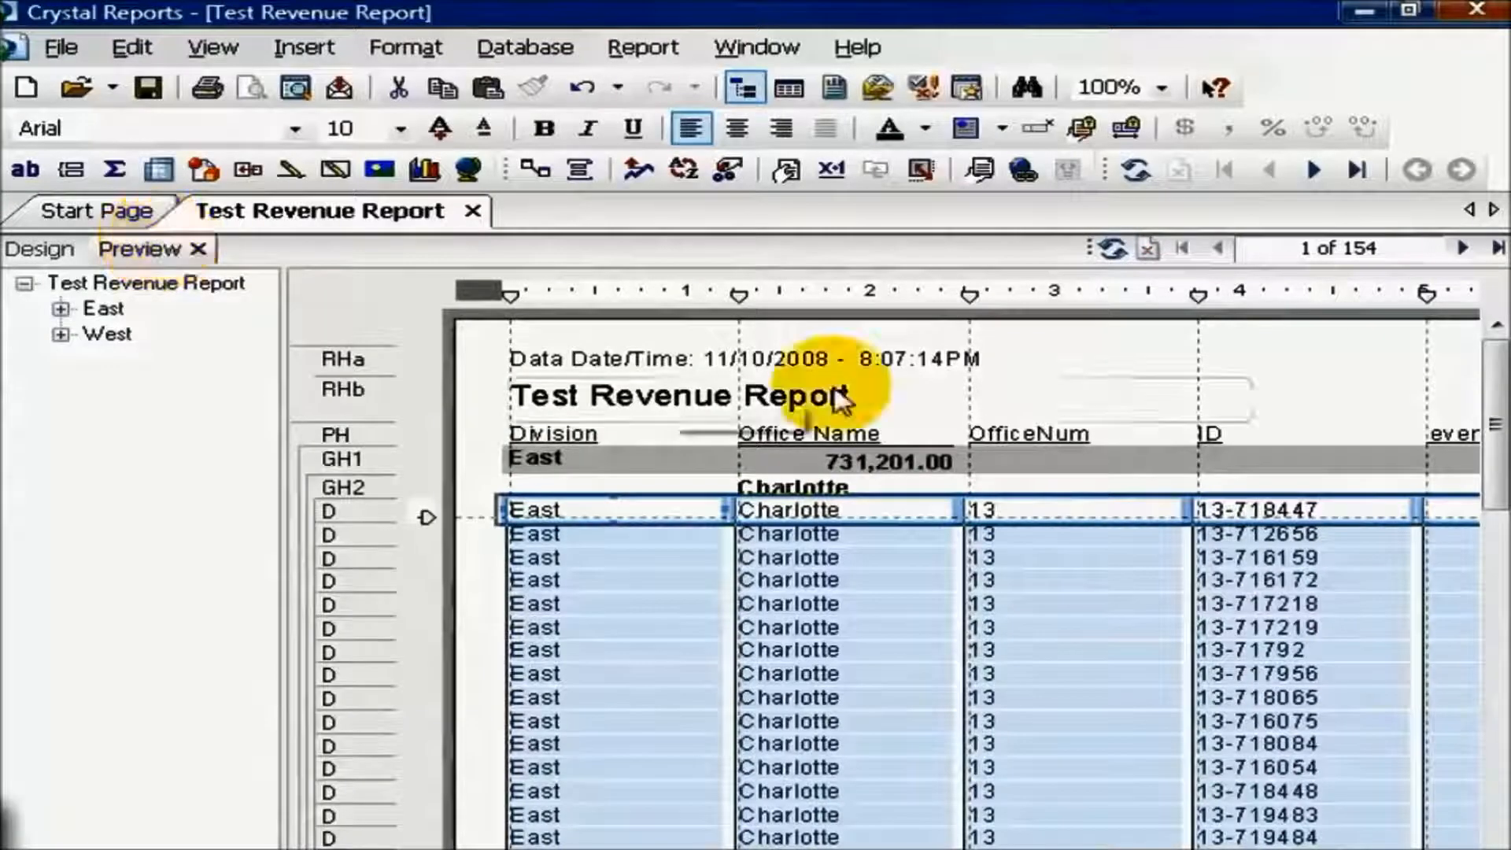
{"action": "left_click", "coordinate": [874, 397]}
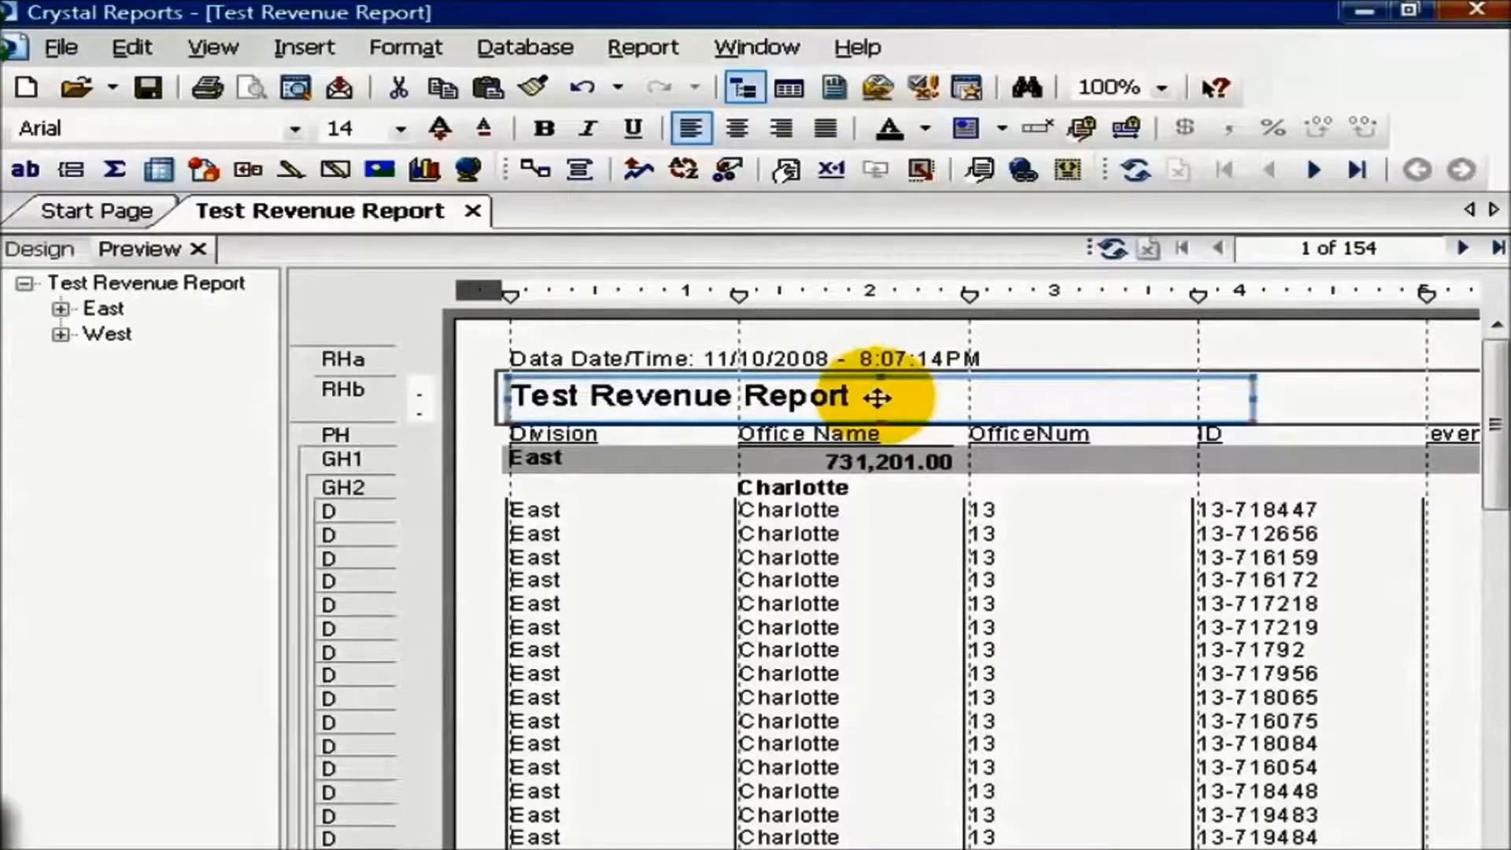
Add a Single bottom border line to all objects in the Details section and check it in the preview.
{"action": "left_click", "coordinate": [71, 247]}
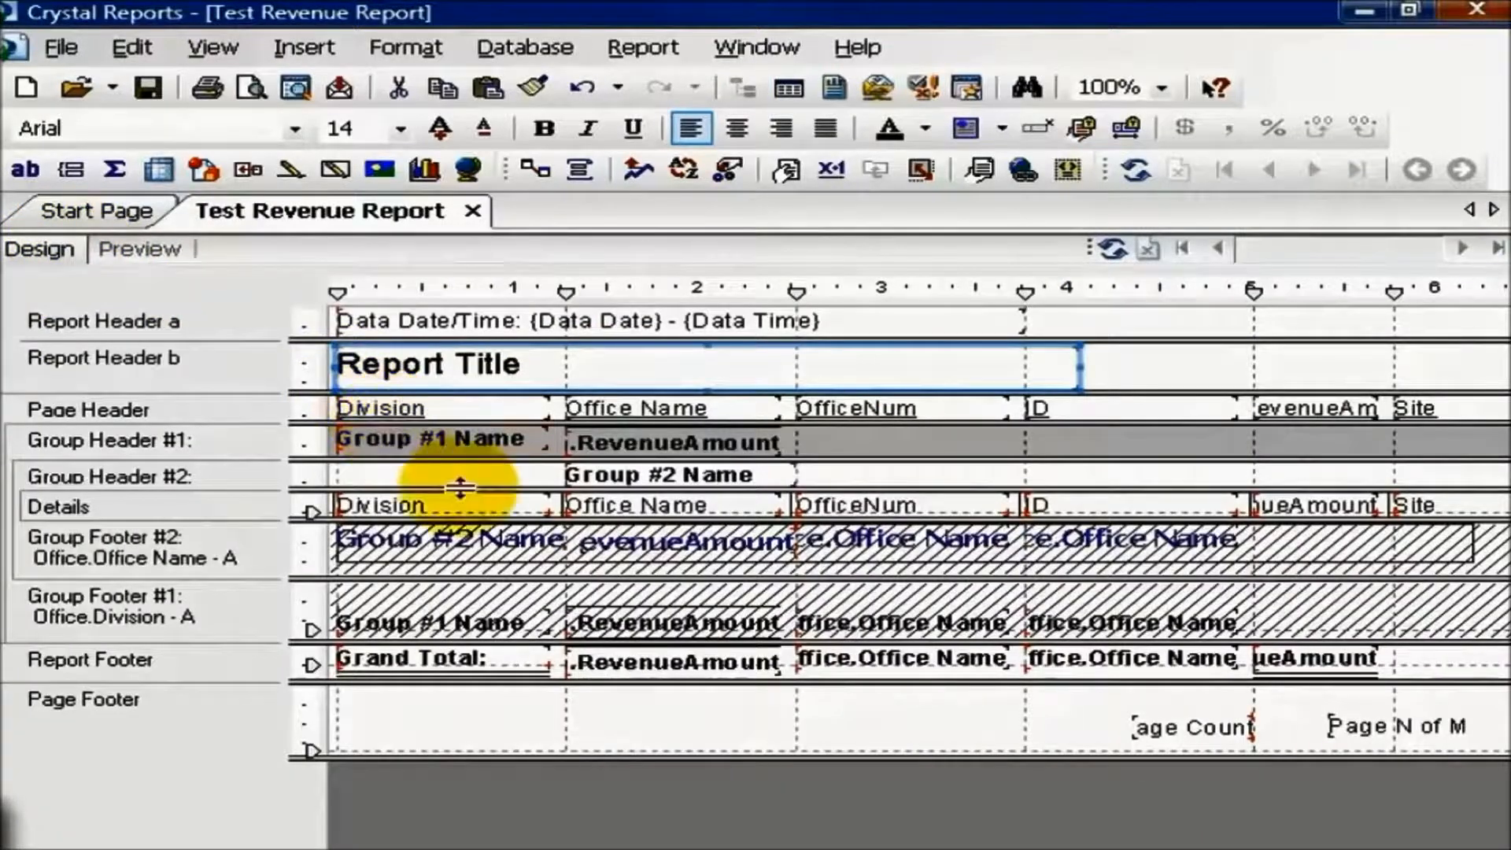
{"action": "left_click", "coordinate": [214, 510]}
{"action": "right_click", "coordinate": [215, 507]}
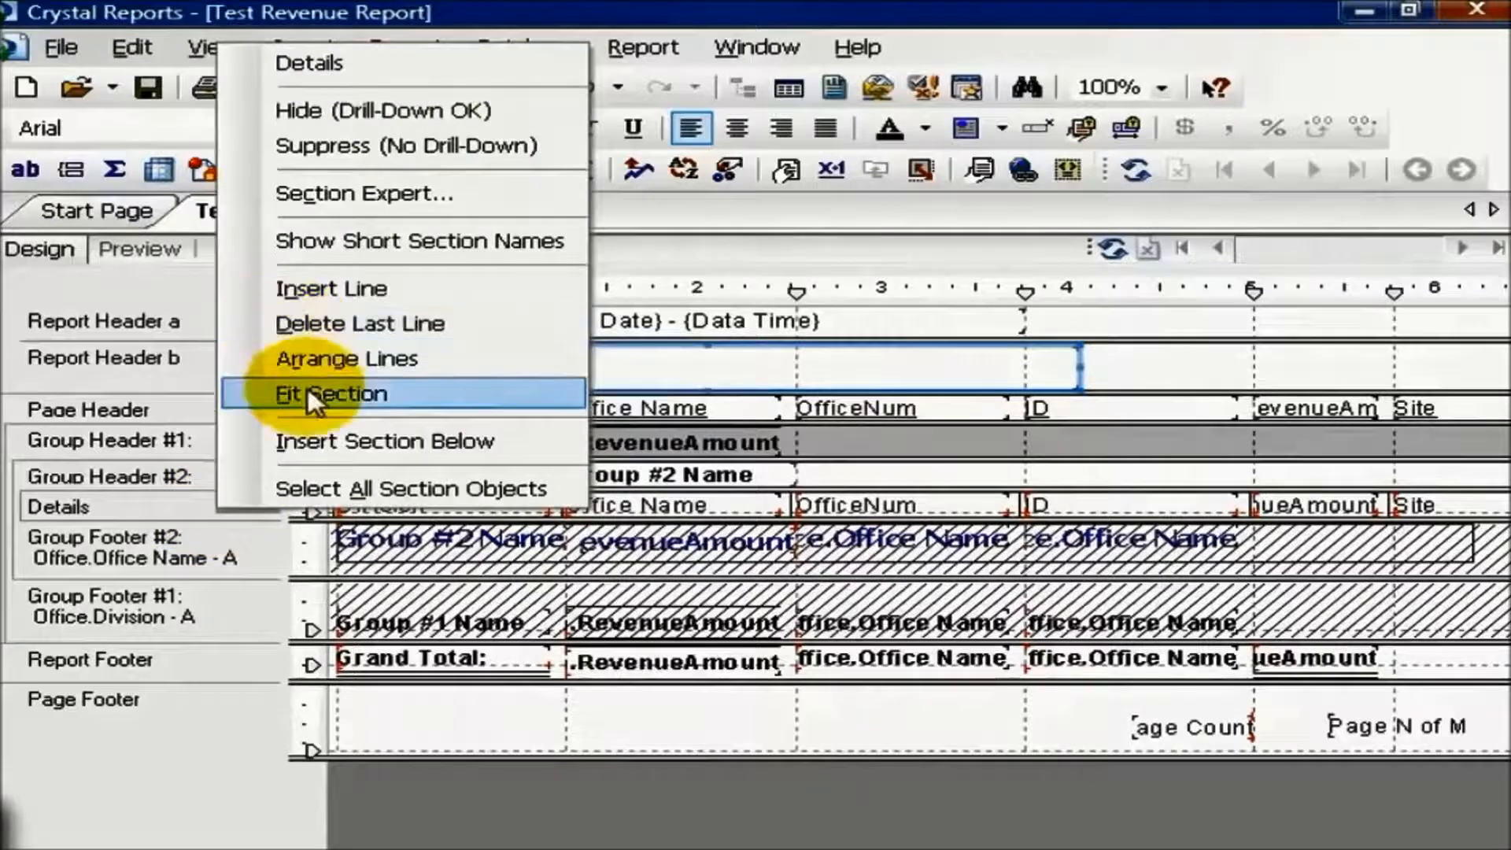
{"action": "left_click", "coordinate": [314, 489]}
{"action": "right_click", "coordinate": [428, 515]}
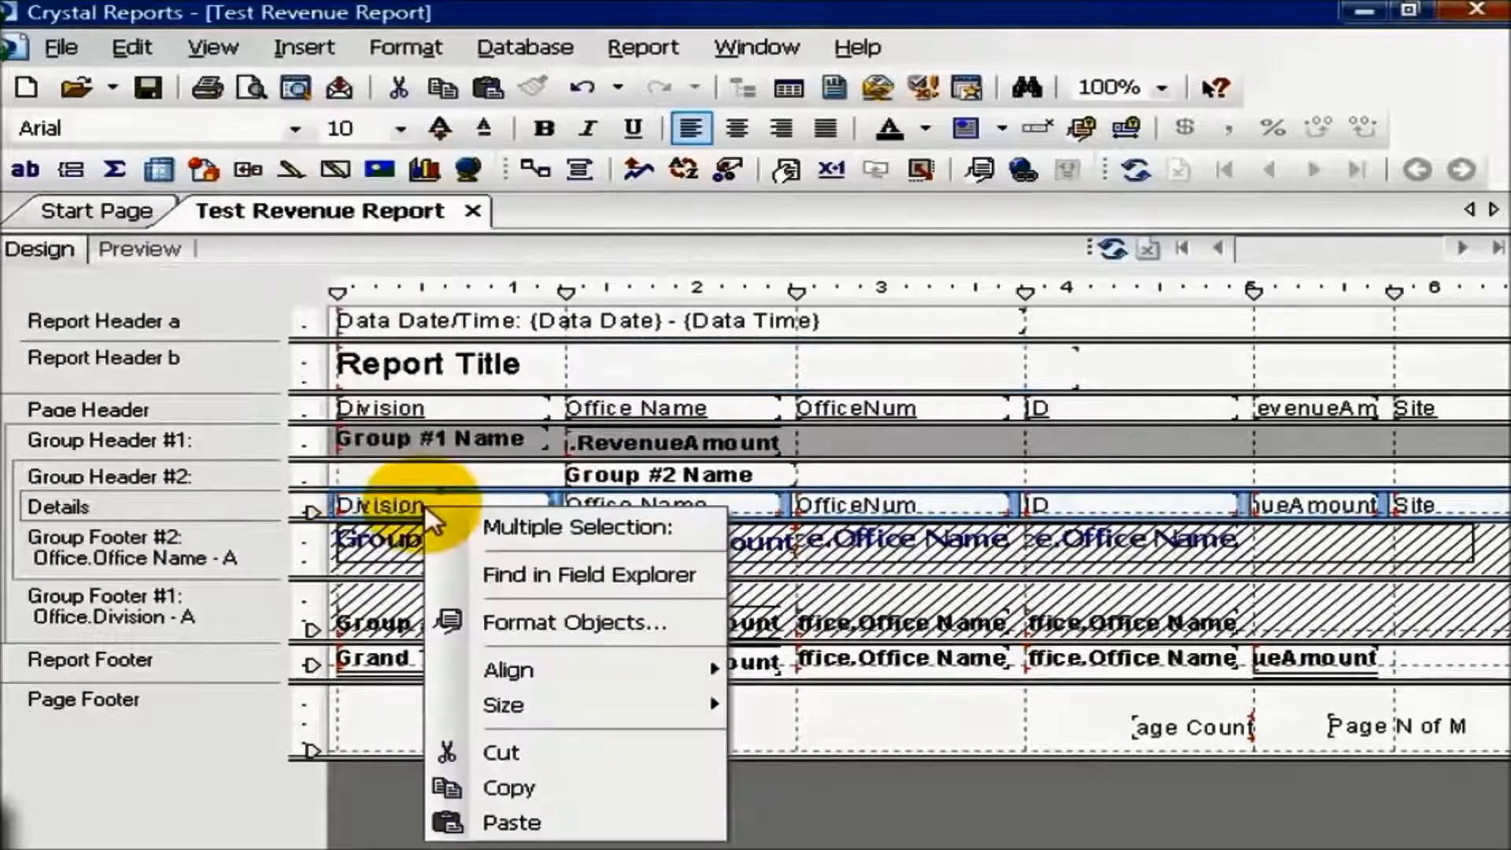
{"action": "left_click", "coordinate": [592, 620]}
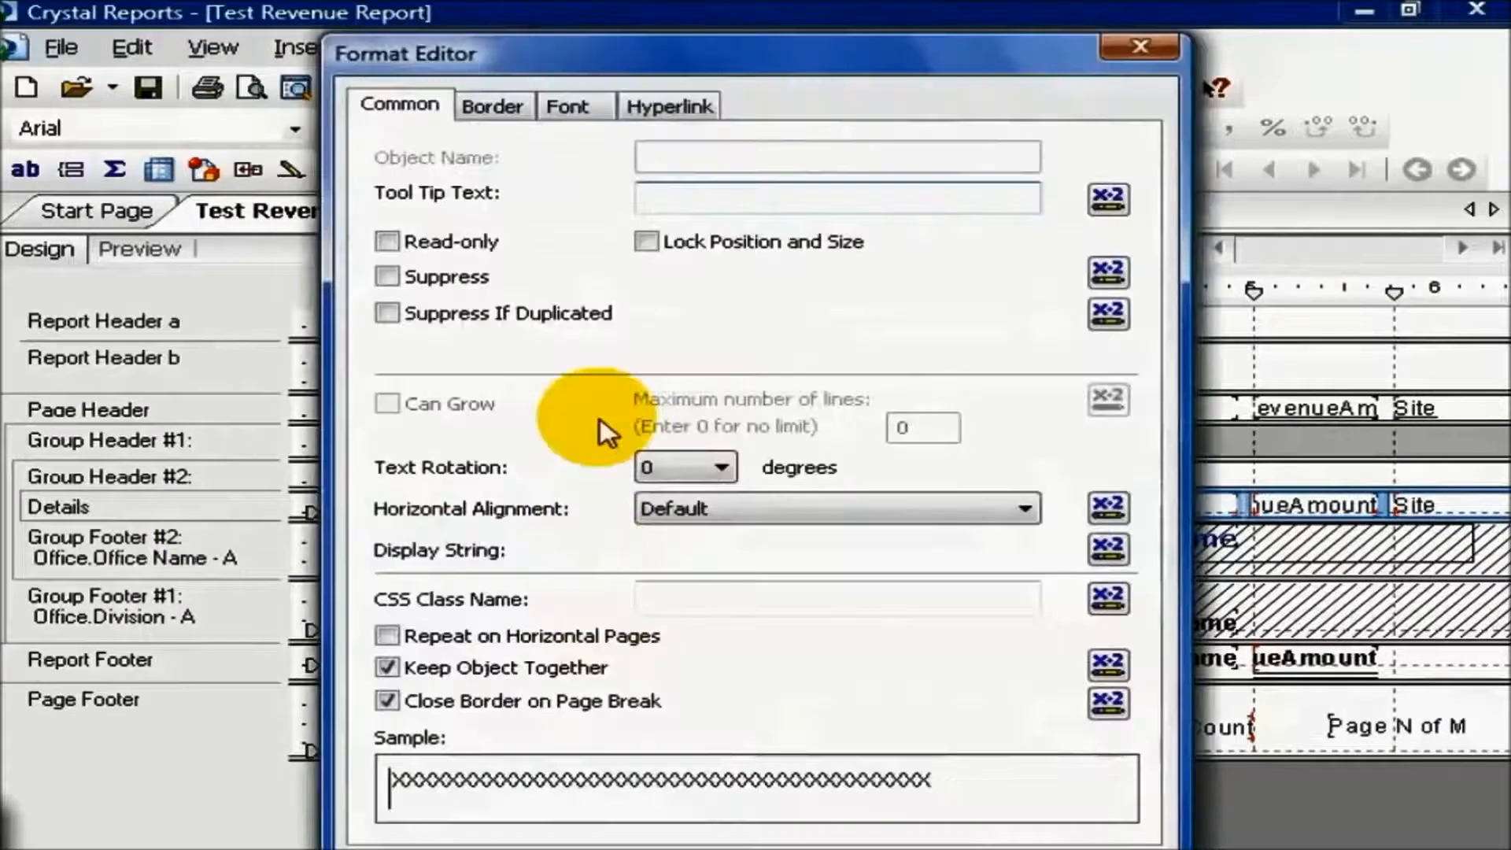
{"action": "left_click", "coordinate": [494, 105]}
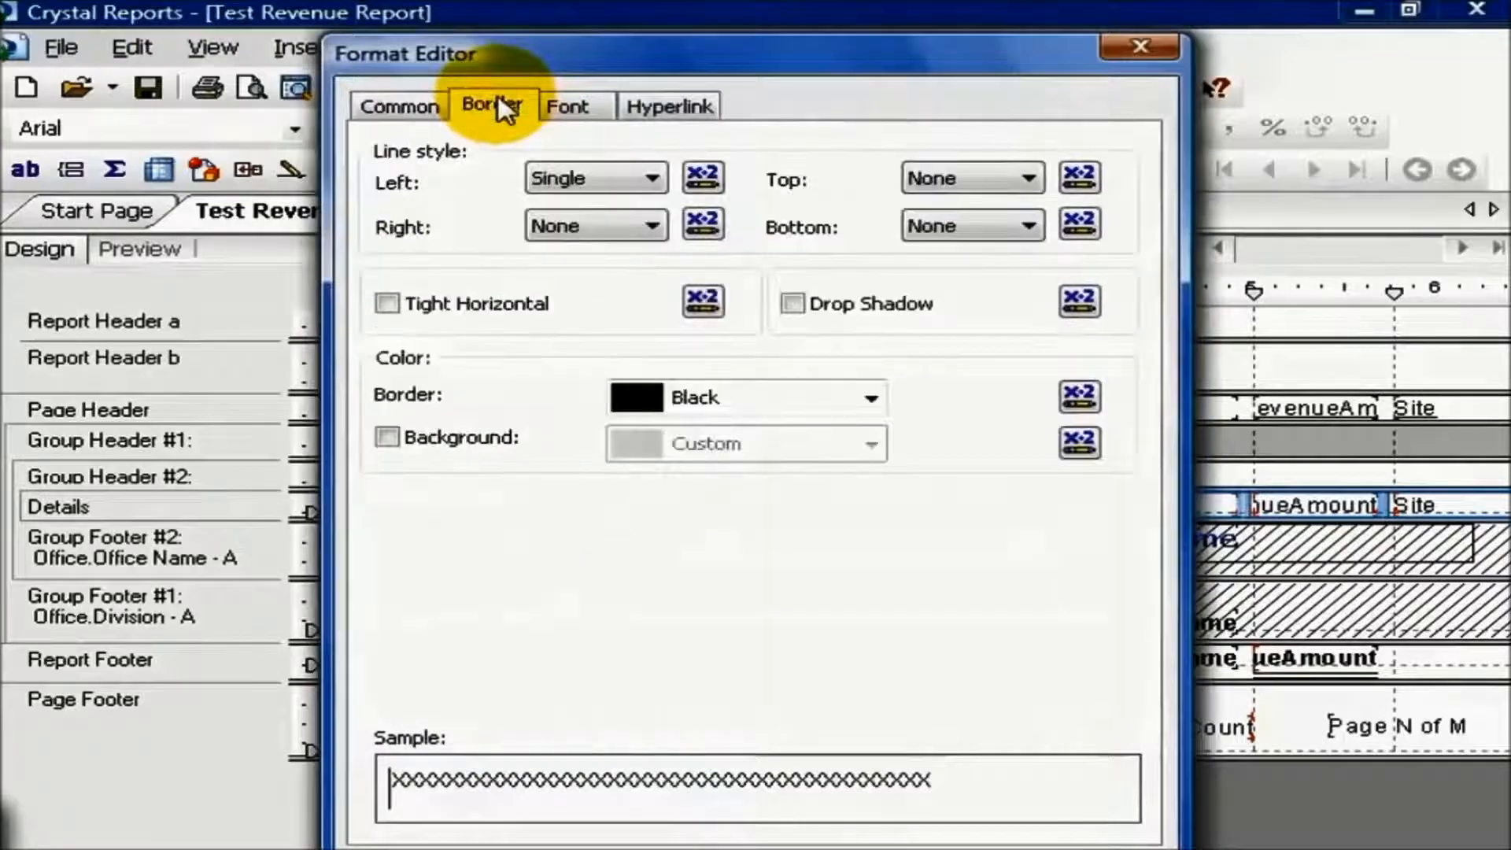
{"action": "left_click", "coordinate": [1029, 226]}
{"action": "left_click", "coordinate": [994, 277]}
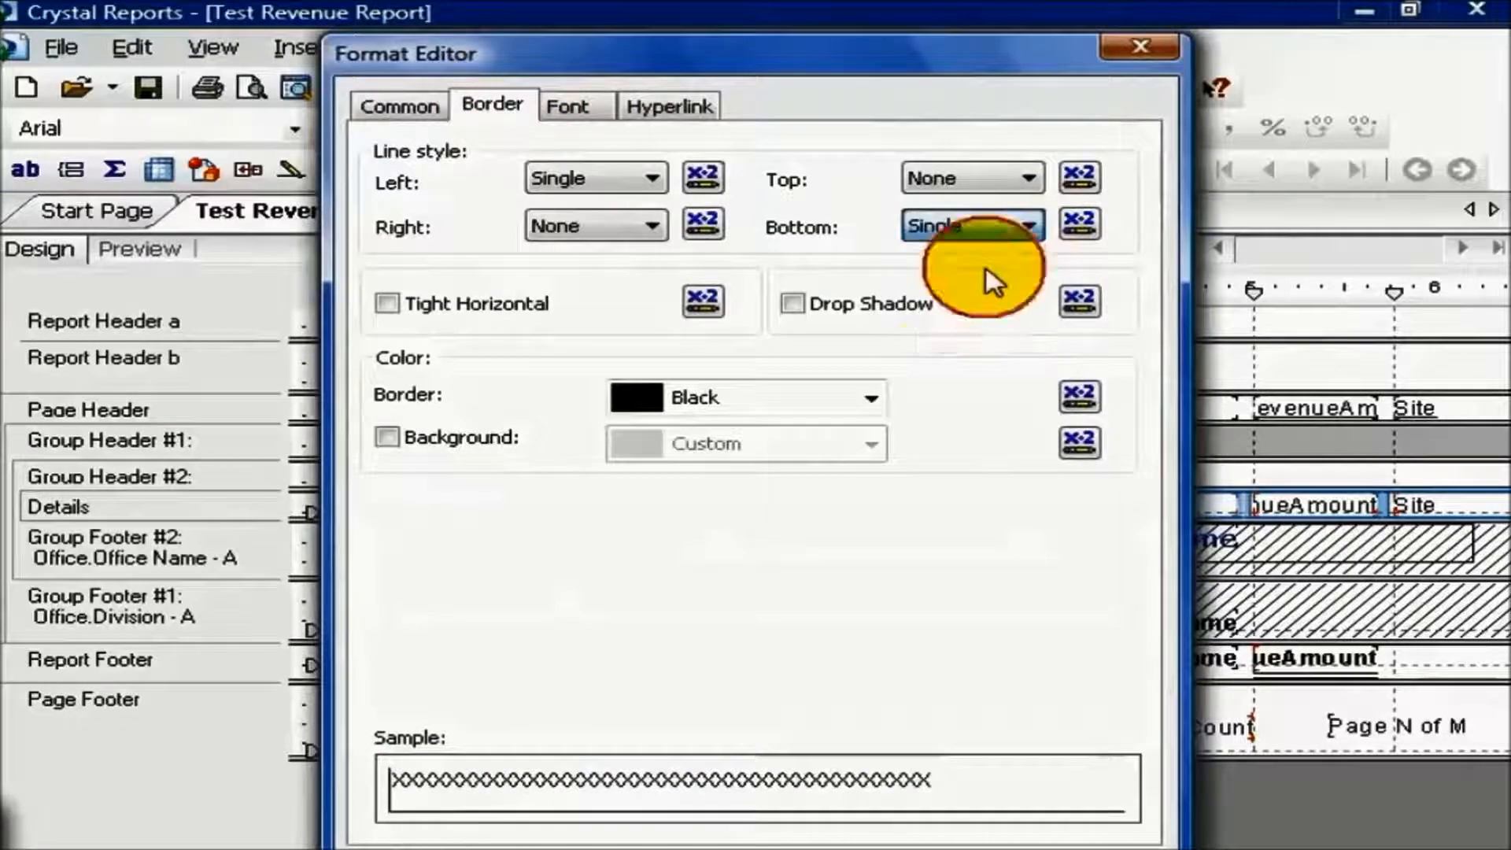
{"action": "left_click", "coordinate": [778, 844]}
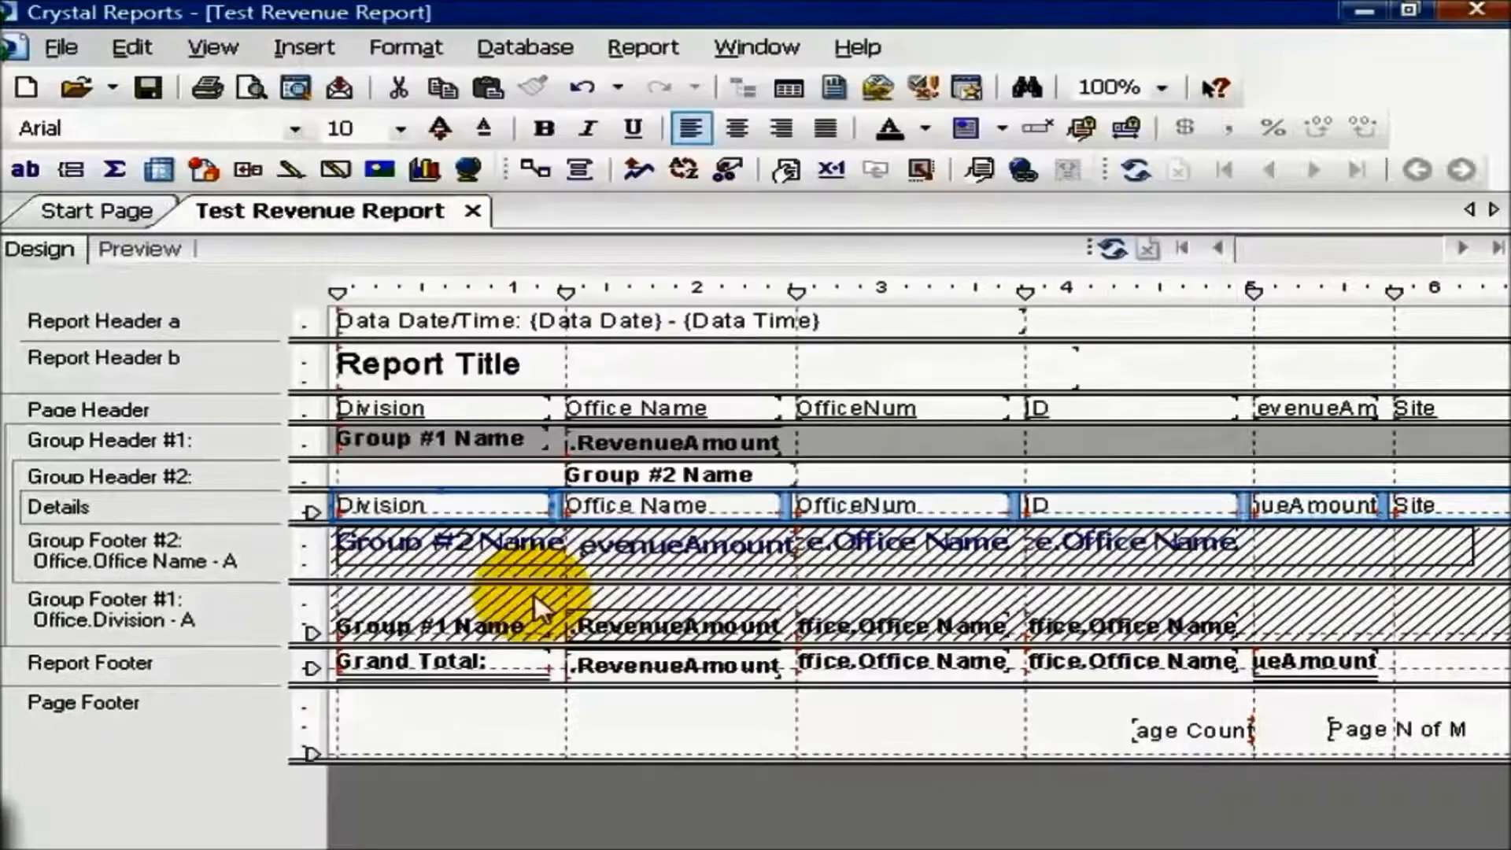
{"action": "left_click", "coordinate": [156, 248]}
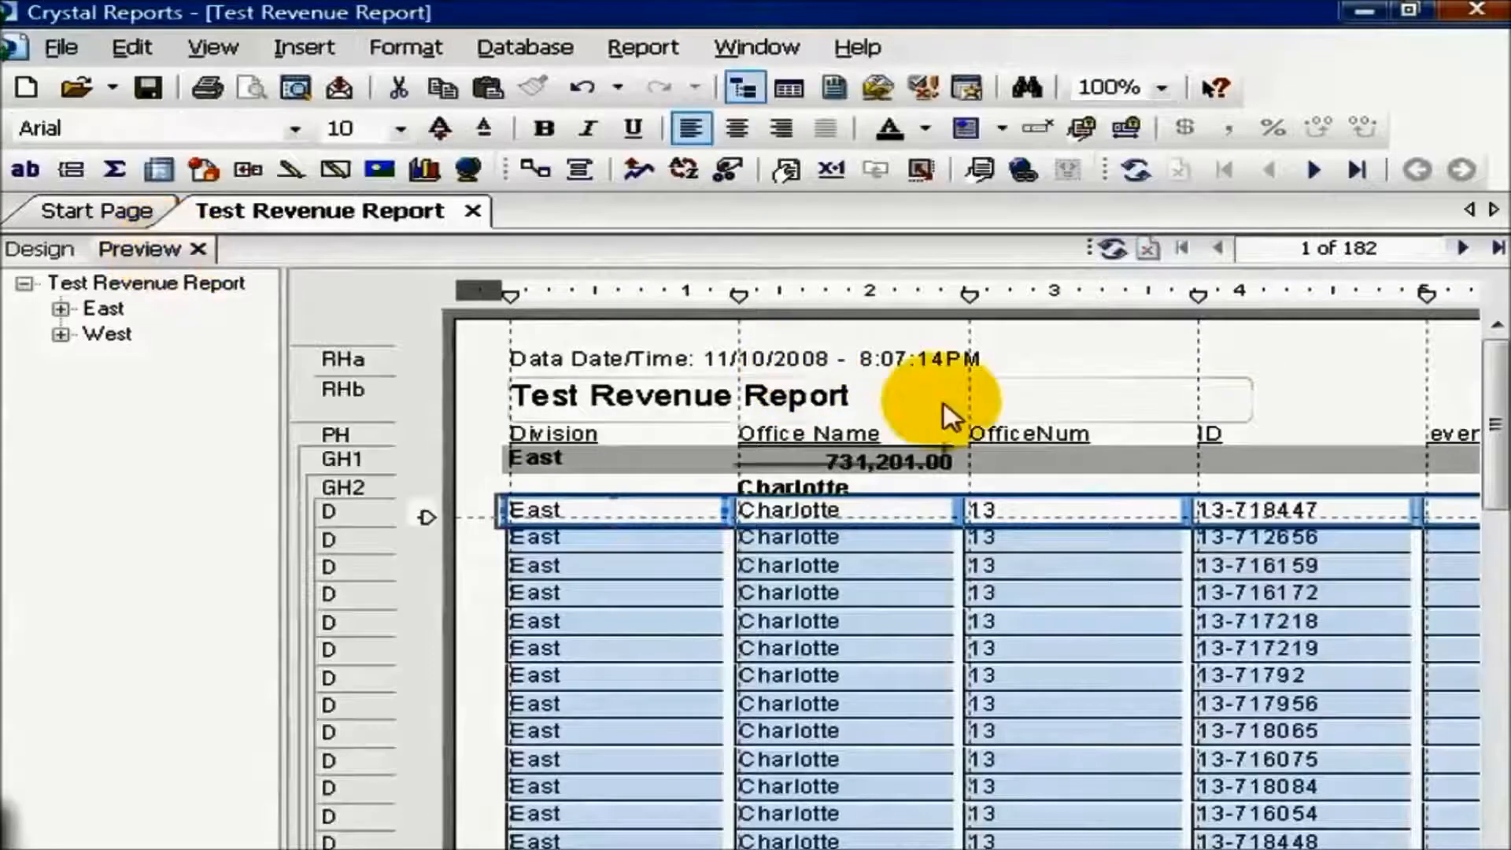
{"action": "left_click", "coordinate": [943, 402]}
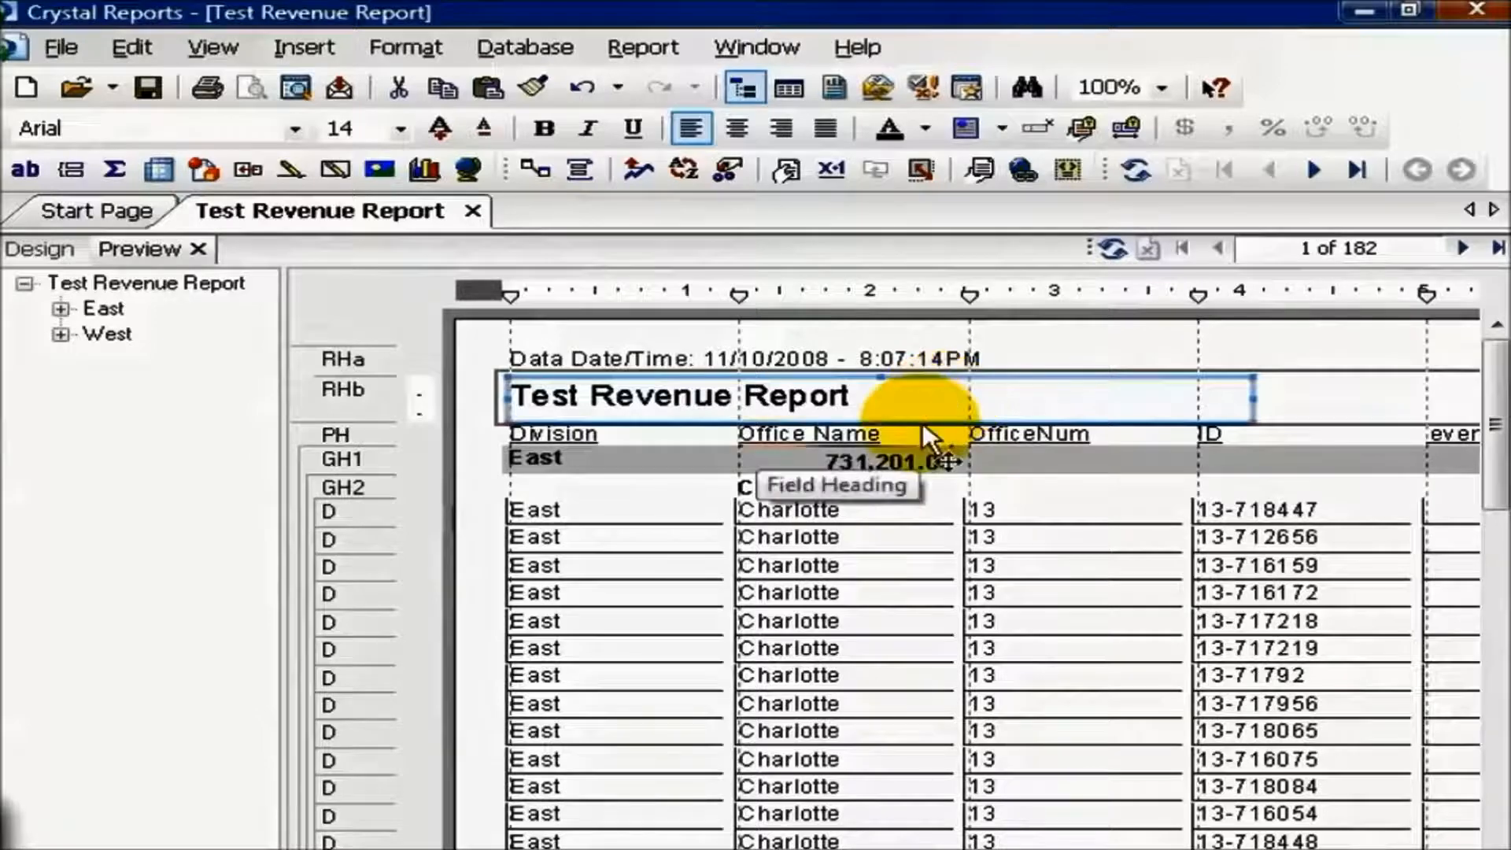
Insert a second details section below the Details section and preview the report.
{"action": "left_click", "coordinate": [38, 251]}
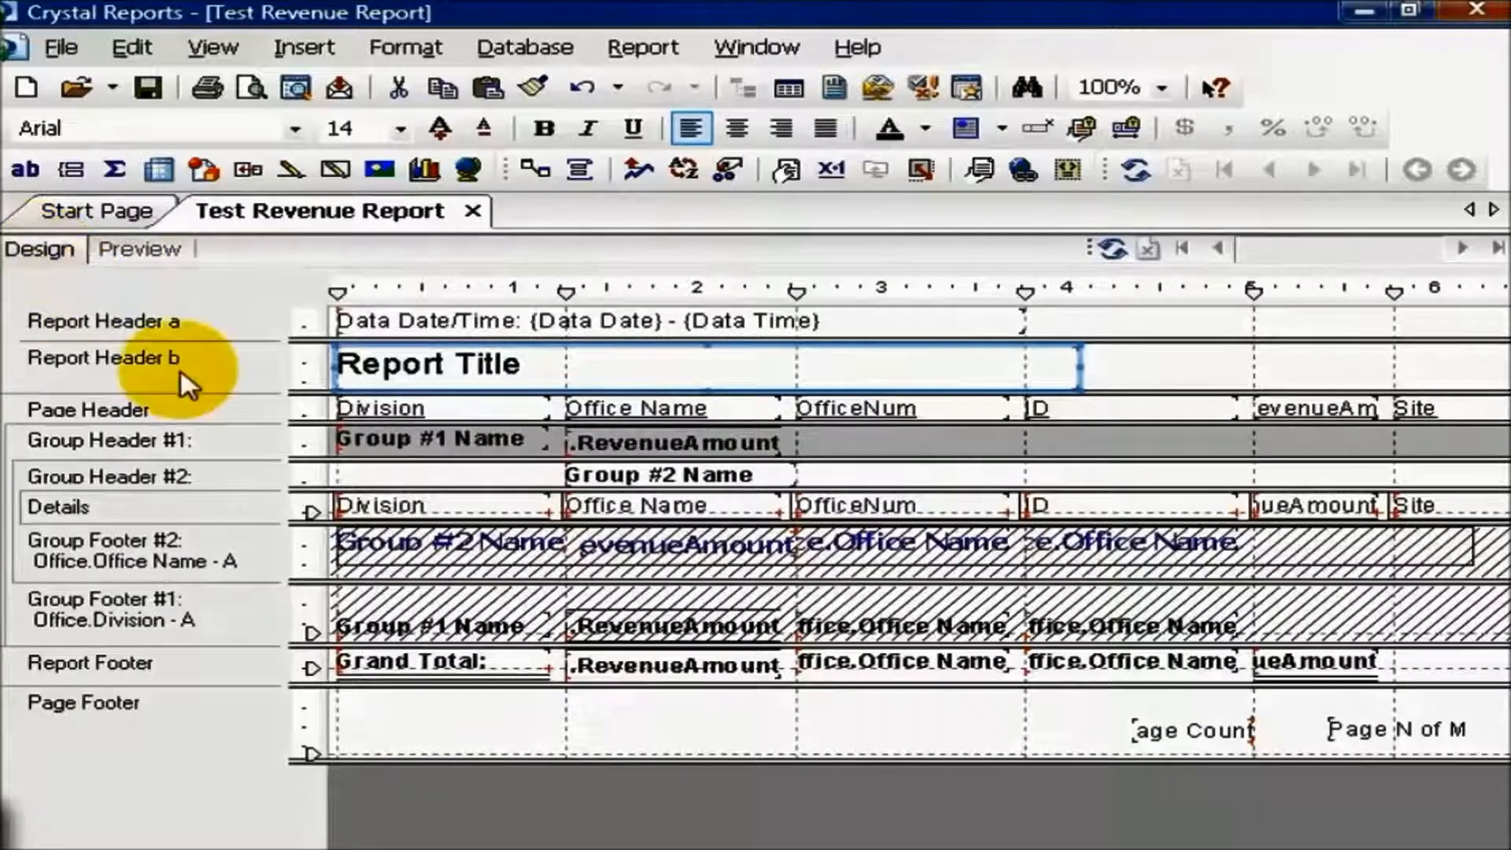
{"action": "right_click", "coordinate": [233, 508]}
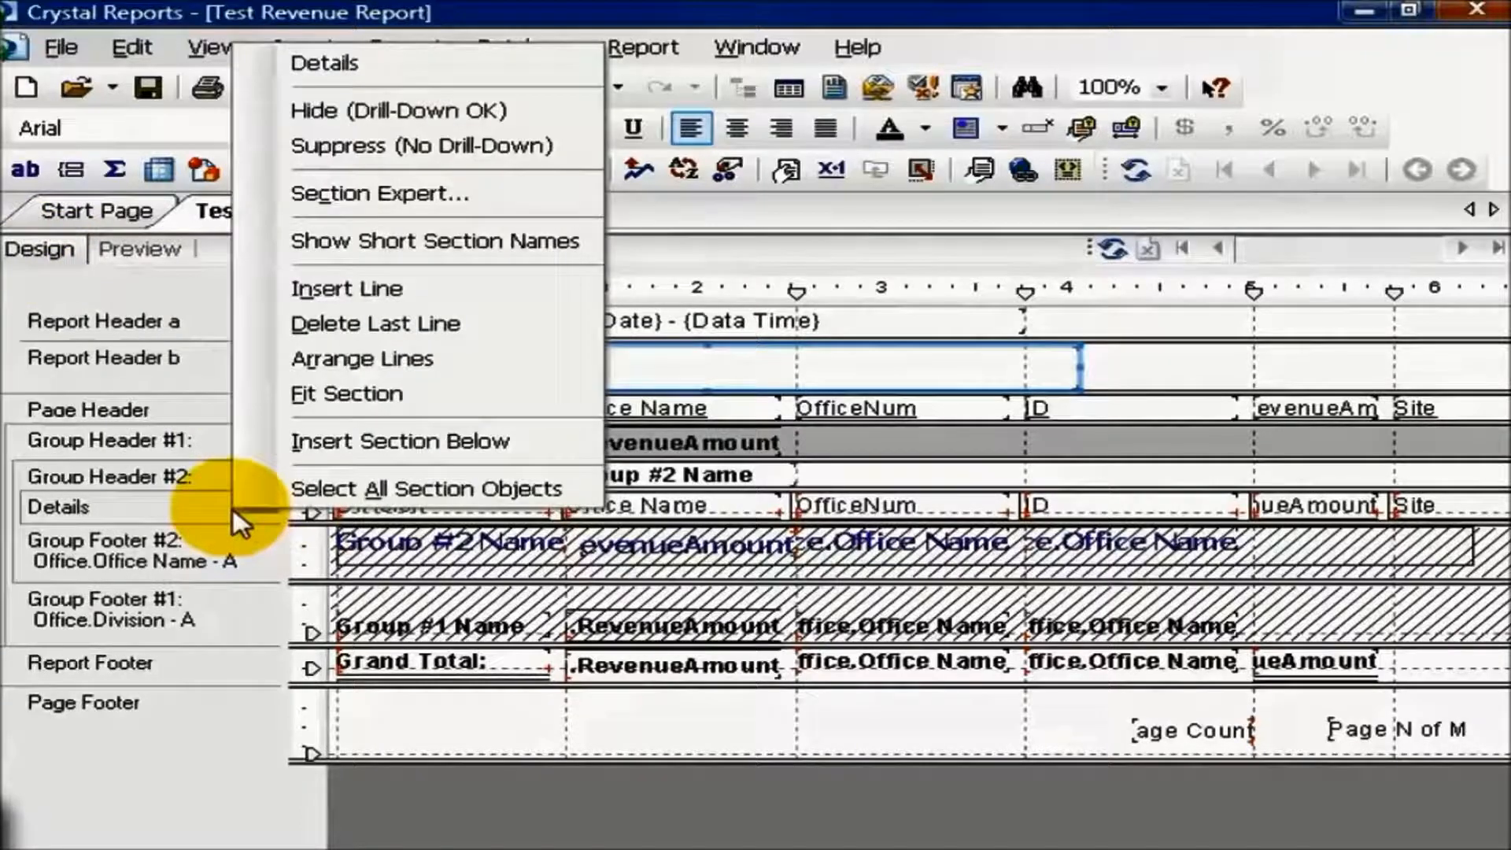
{"action": "left_click", "coordinate": [300, 444]}
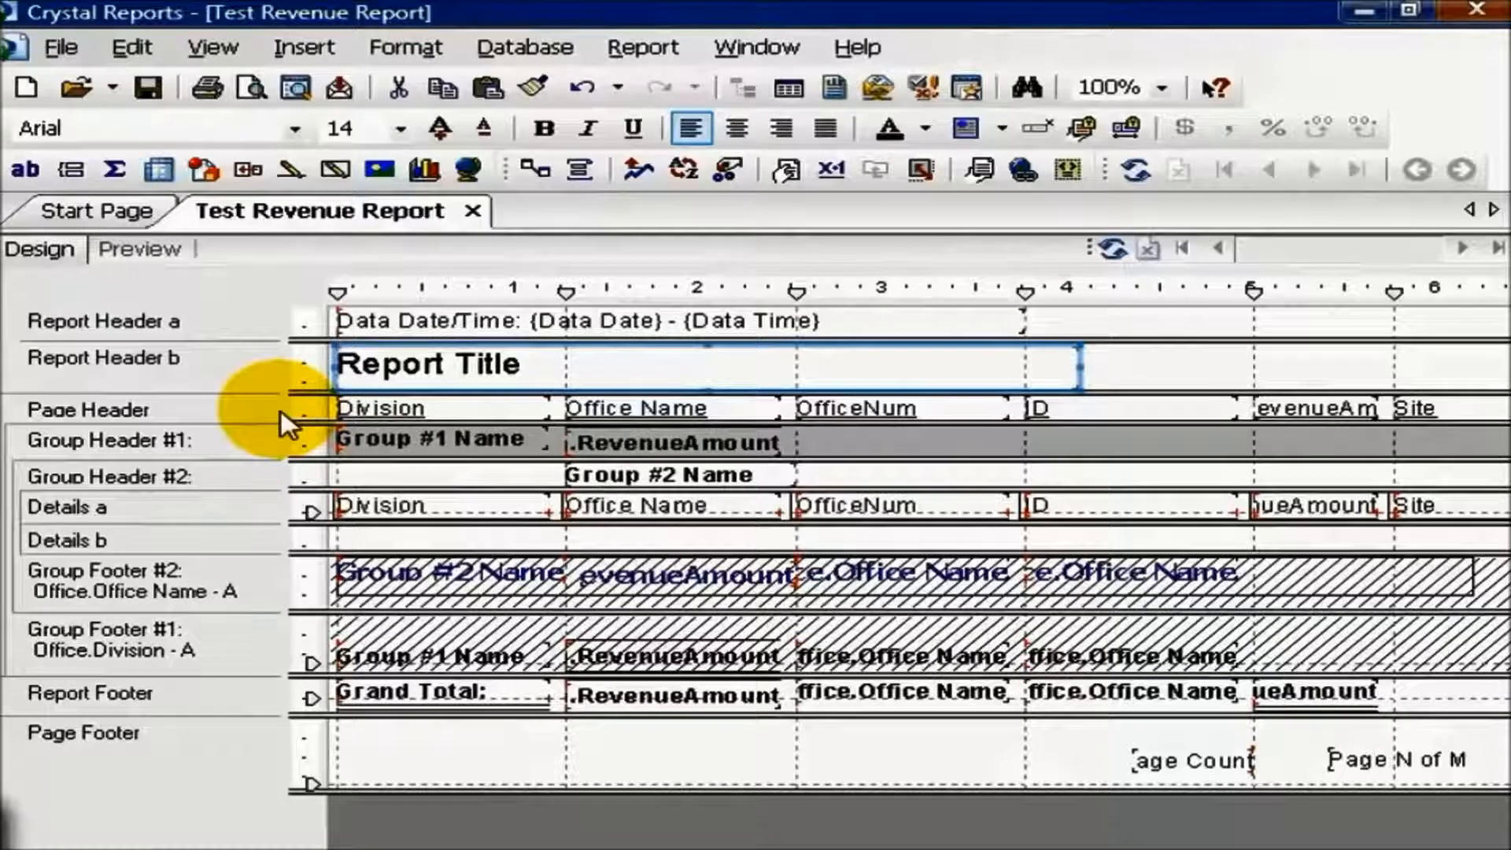
{"action": "left_click", "coordinate": [159, 248]}
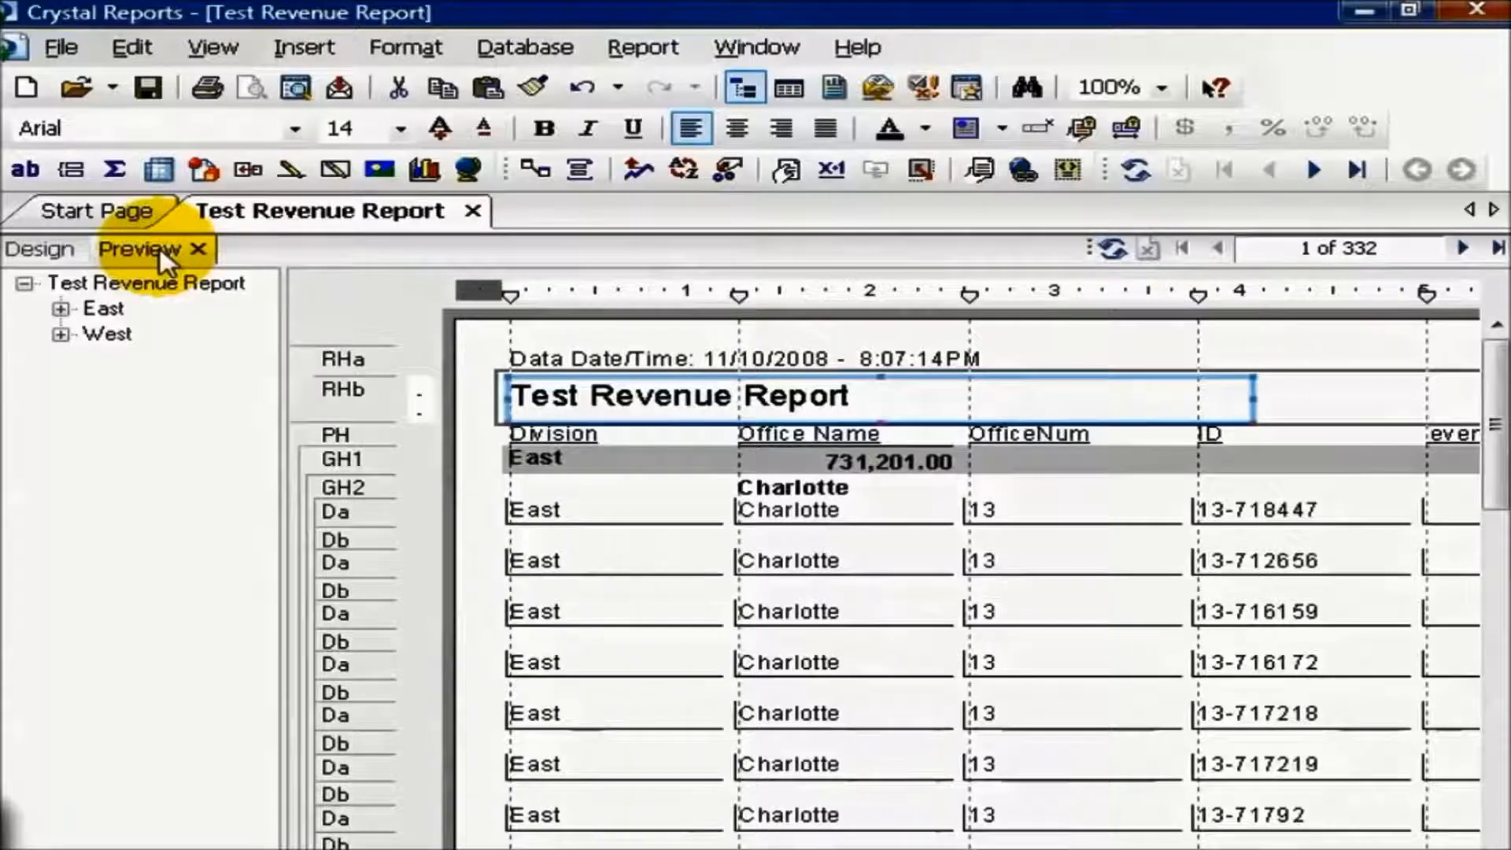
Return to the report design, show the Field Explorer and expand the Revenue_Transaction table under Database Fields.
{"action": "left_click", "coordinate": [40, 248]}
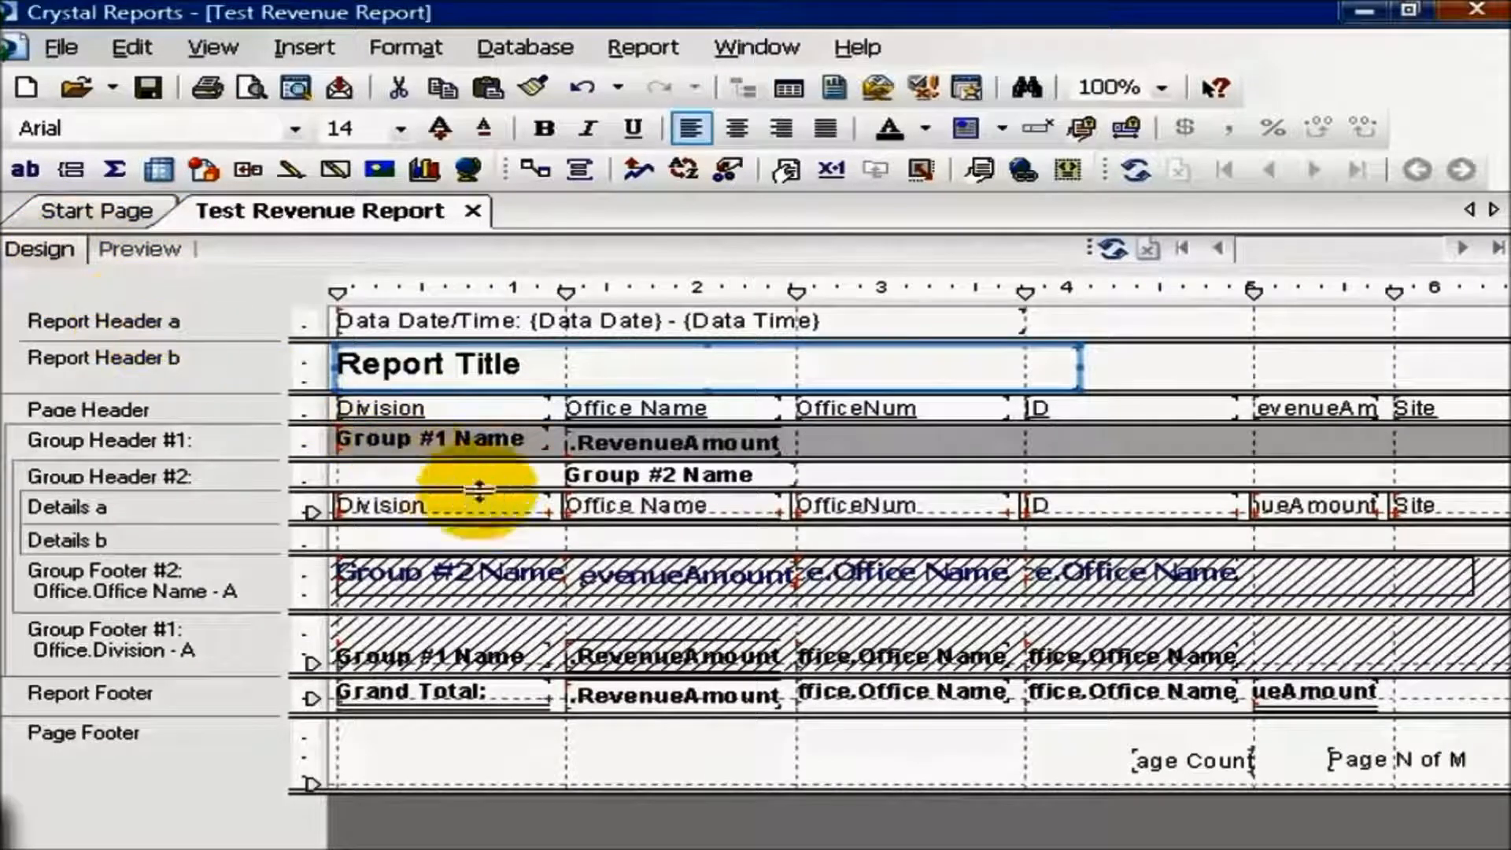
{"action": "left_click", "coordinate": [337, 53]}
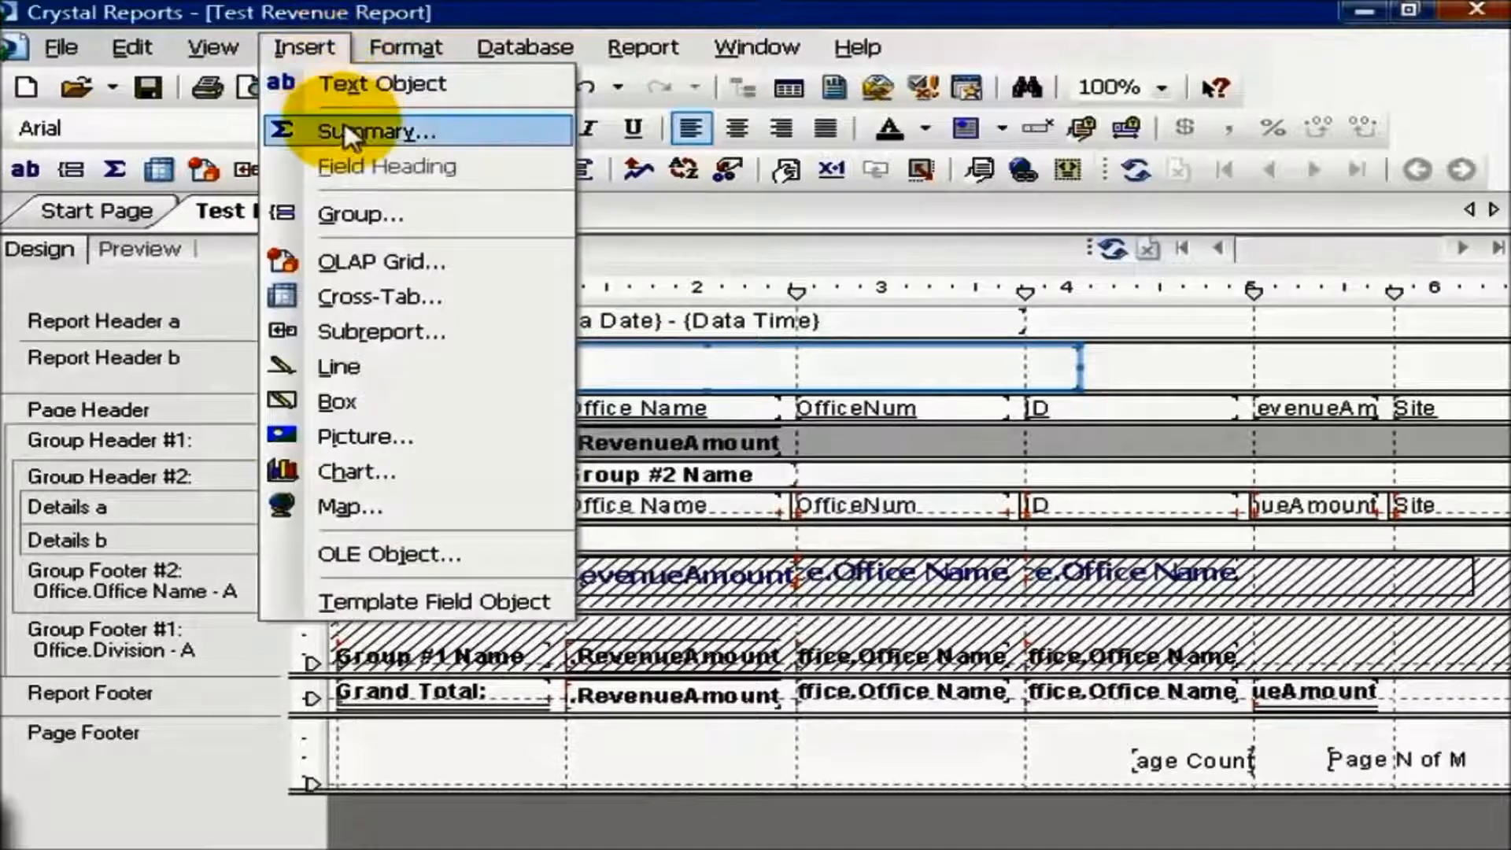
{"action": "mouse_move", "coordinate": [211, 49]}
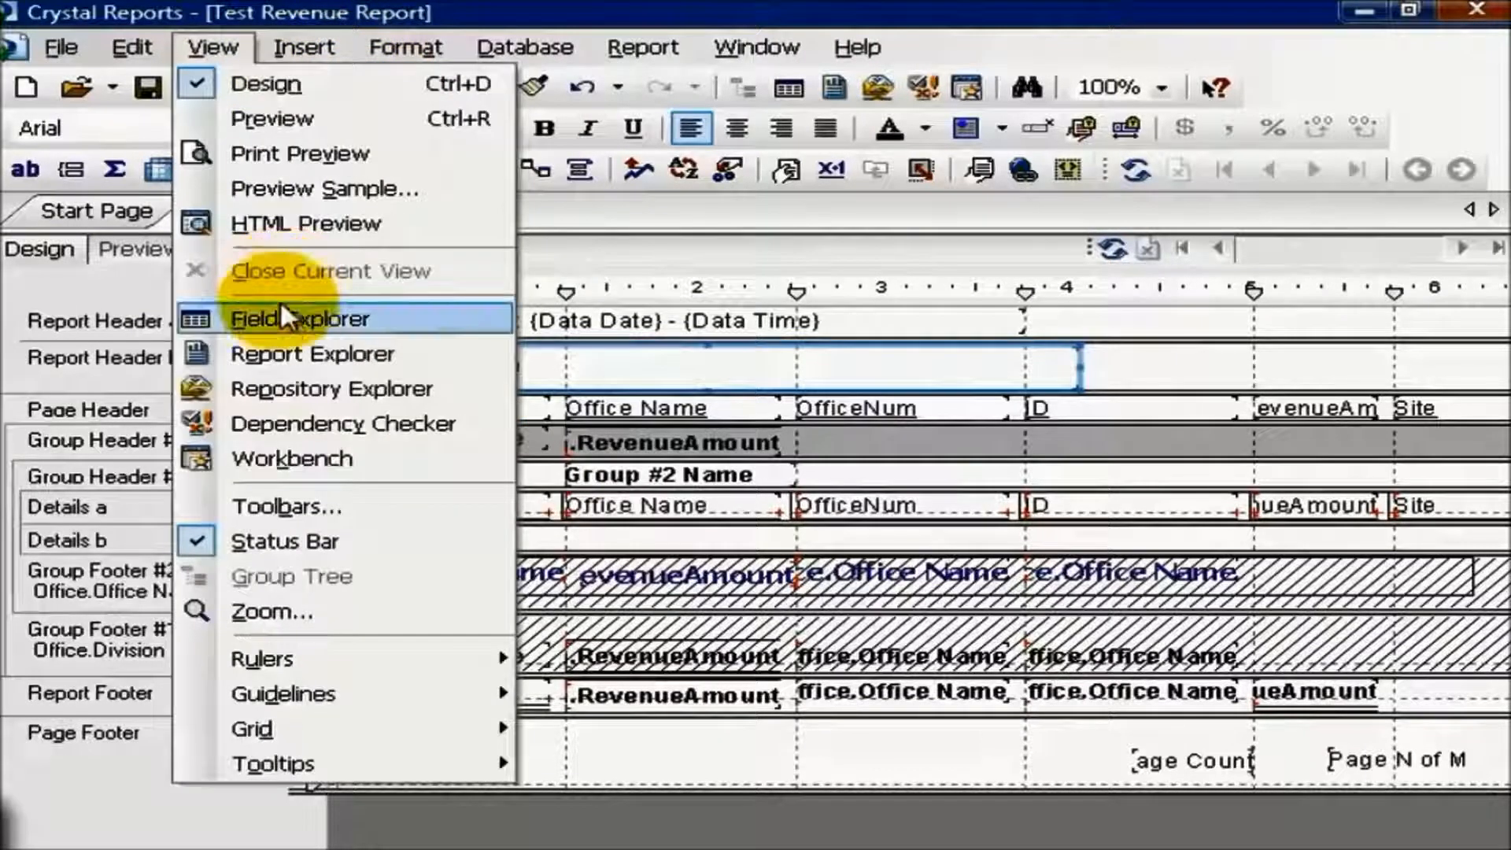
{"action": "left_click", "coordinate": [282, 311]}
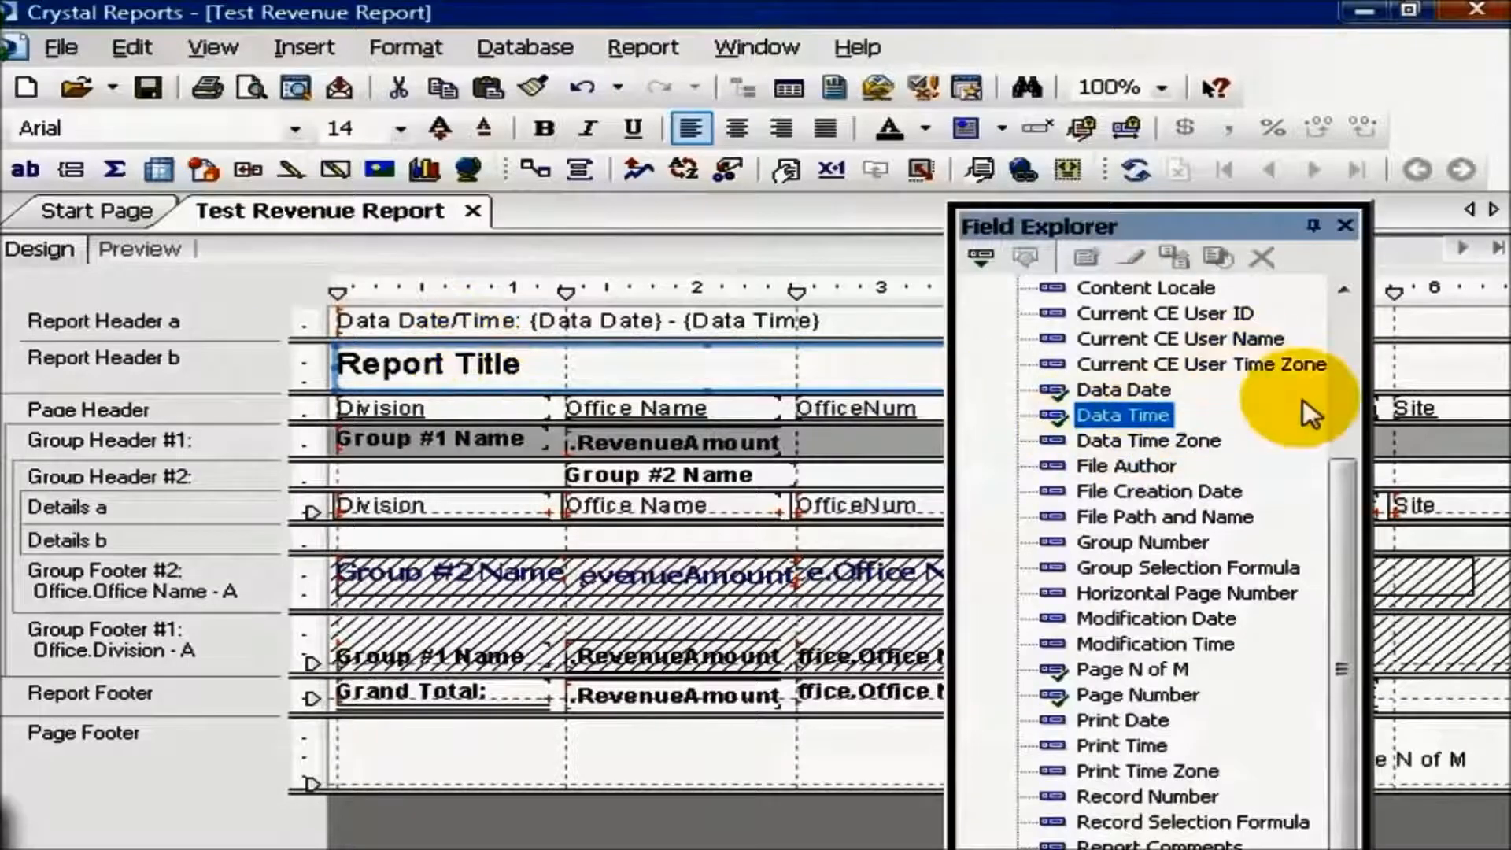
{"action": "left_click_drag", "start_coordinate": [1352, 482], "coordinate": [1302, 288]}
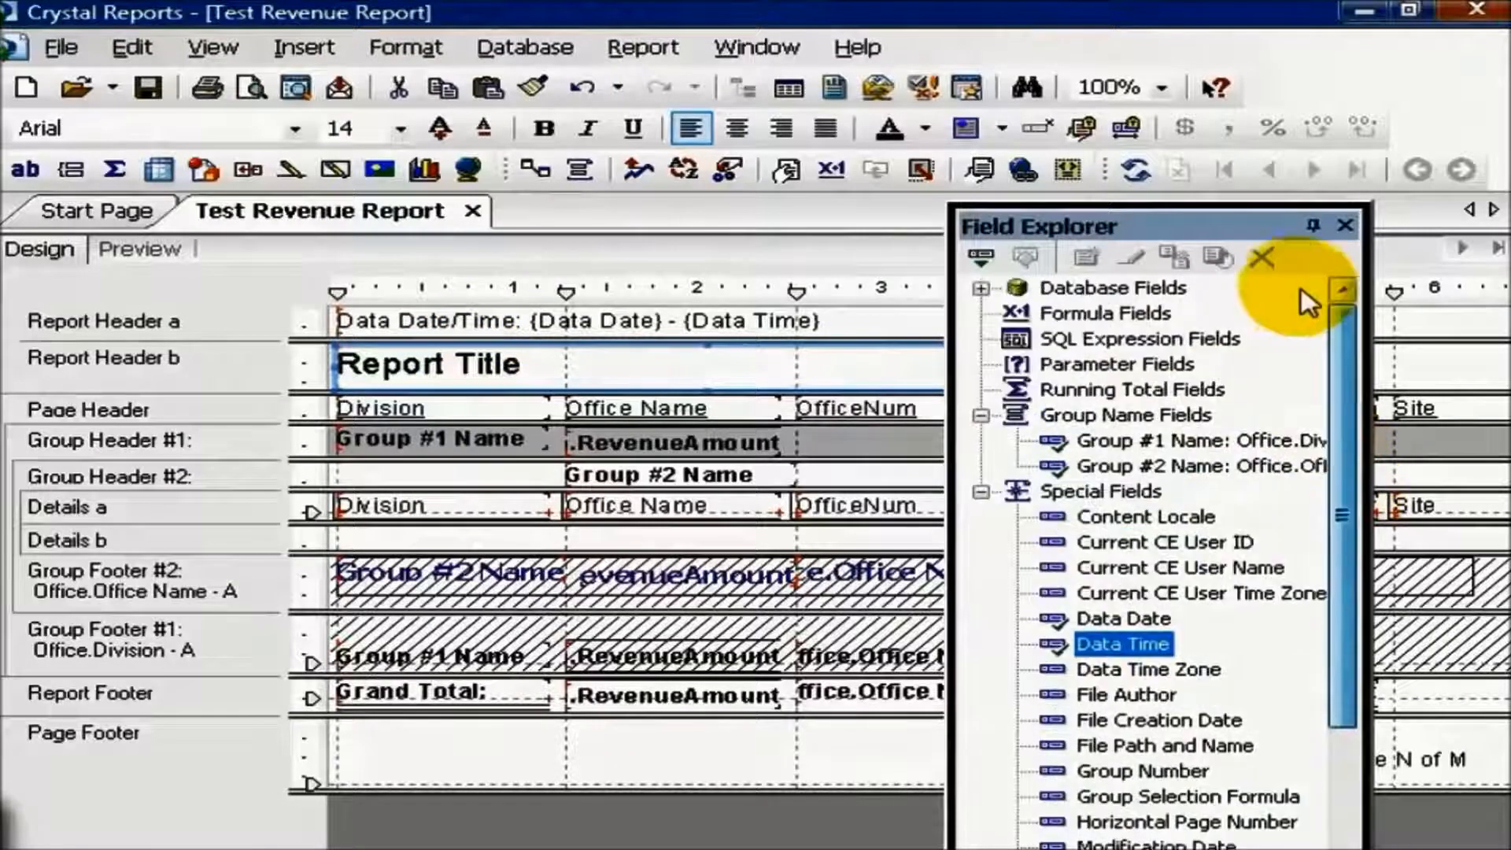
{"action": "left_click", "coordinate": [981, 288]}
{"action": "left_click", "coordinate": [1016, 338]}
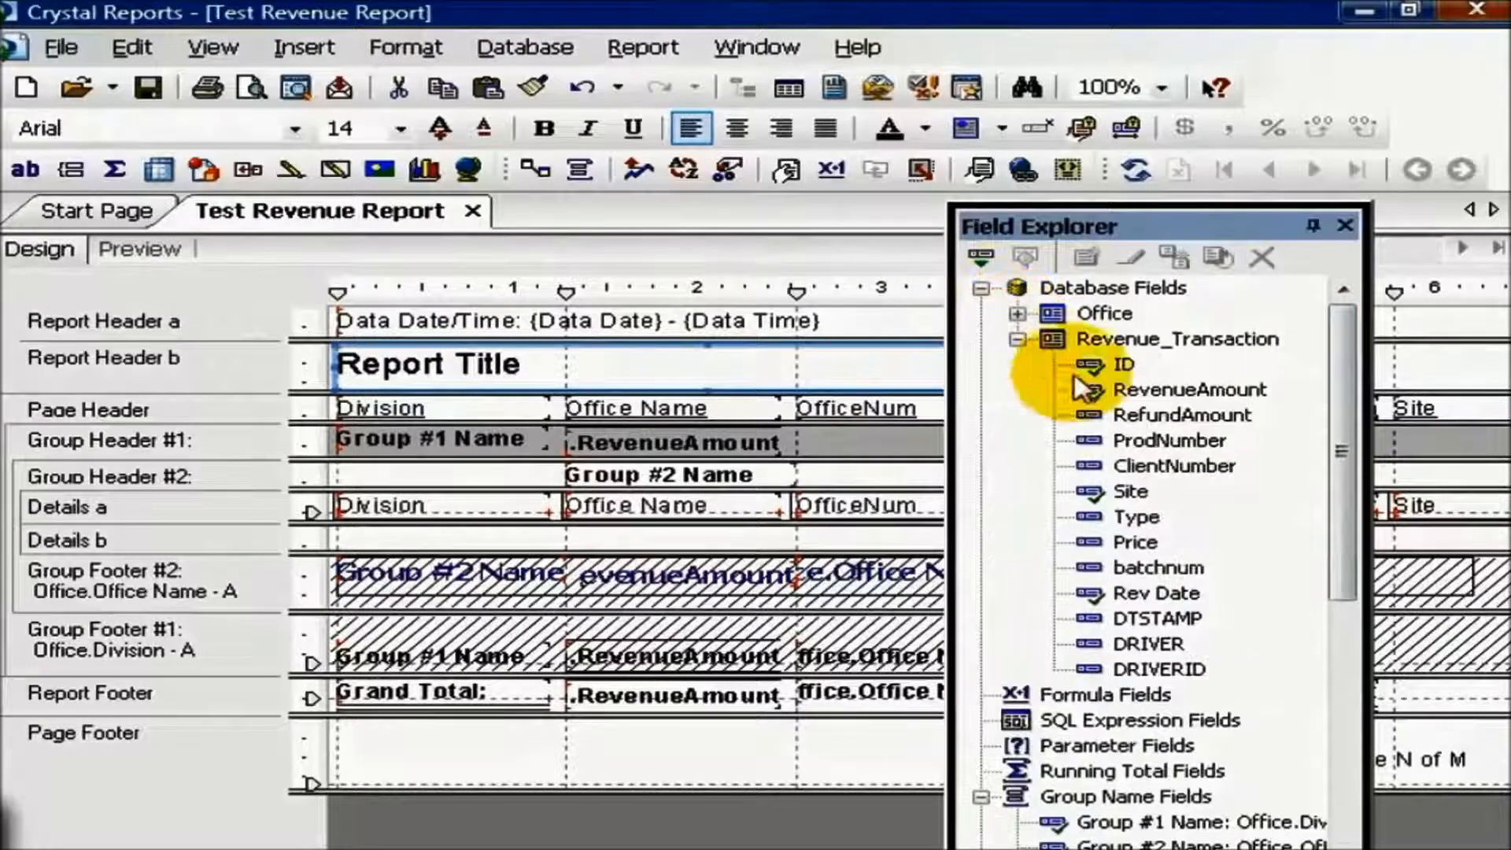
Place the ProdNumber, ClientNumber and Type fields side by side in Details b, close the Field Explorer and preview the report.
{"action": "left_click_drag", "start_coordinate": [1168, 439], "coordinate": [390, 542]}
{"action": "left_click_drag", "start_coordinate": [1173, 465], "coordinate": [702, 542]}
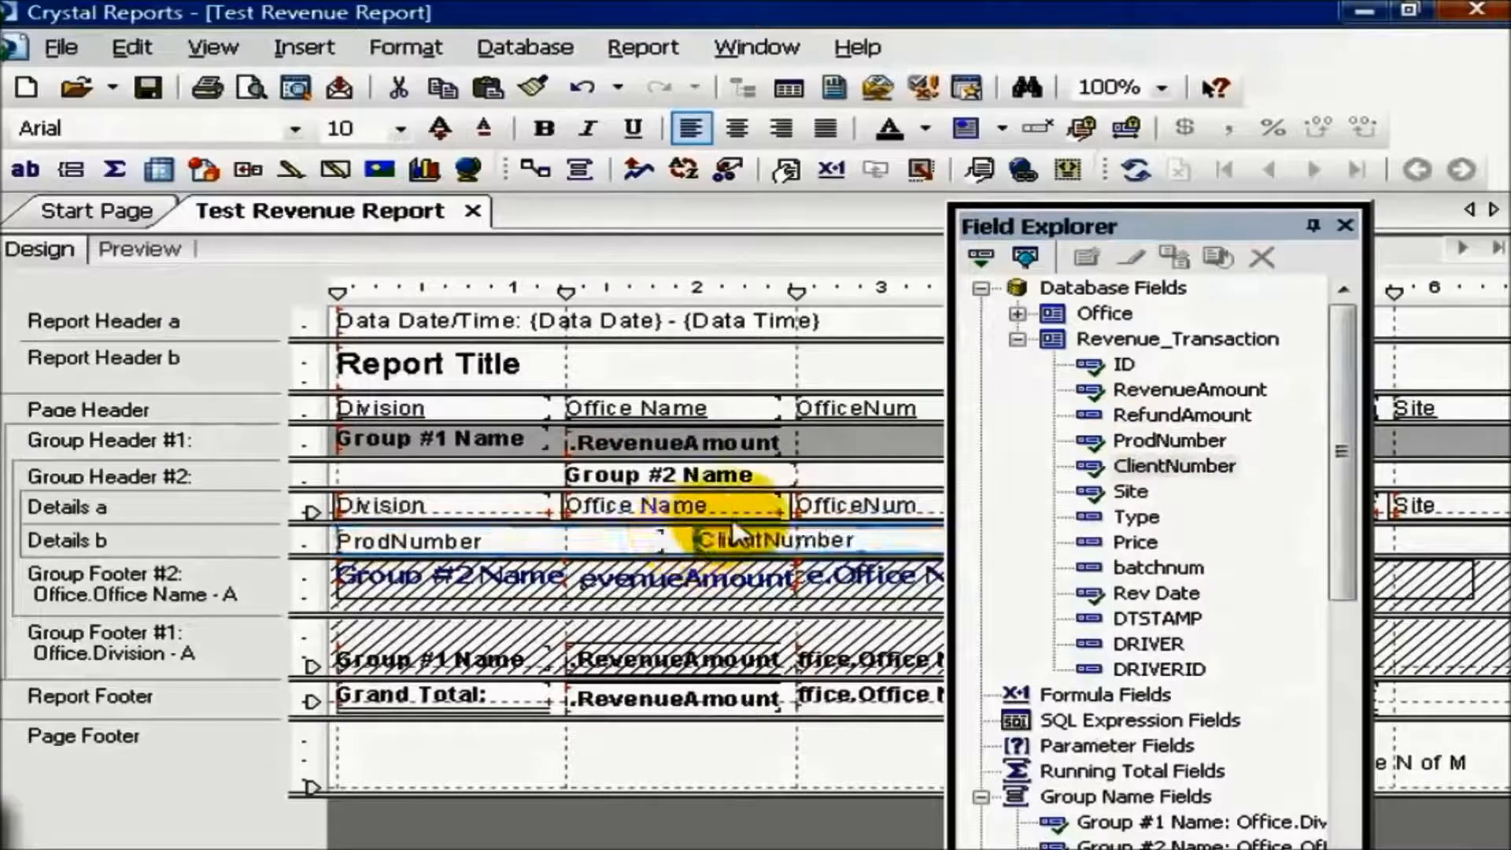
{"action": "left_click_drag", "start_coordinate": [1112, 215], "coordinate": [356, 230]}
{"action": "left_click_drag", "start_coordinate": [397, 532], "coordinate": [1078, 525]}
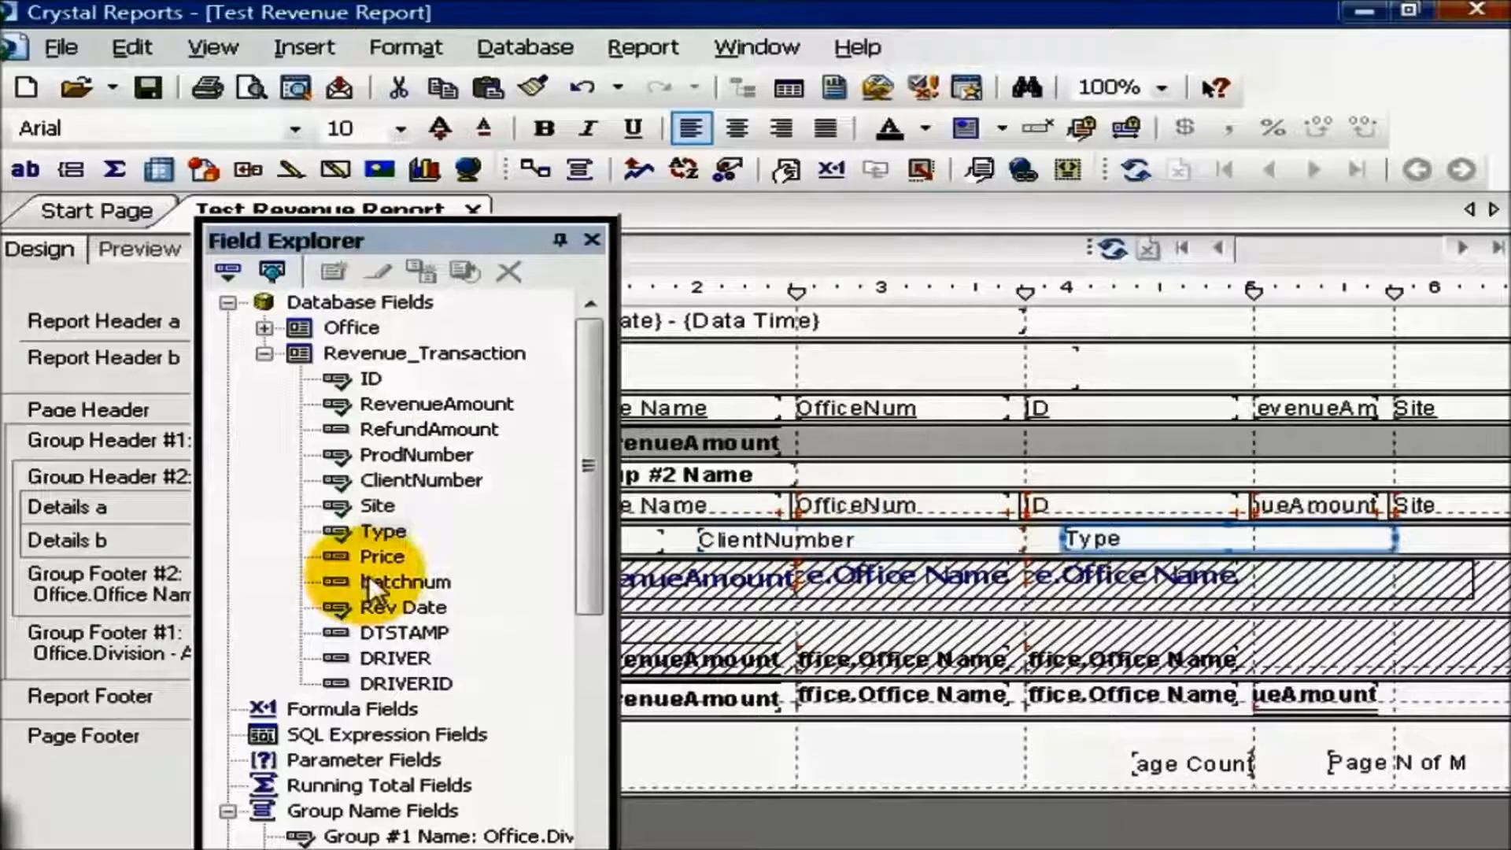
{"action": "left_click", "coordinate": [592, 240]}
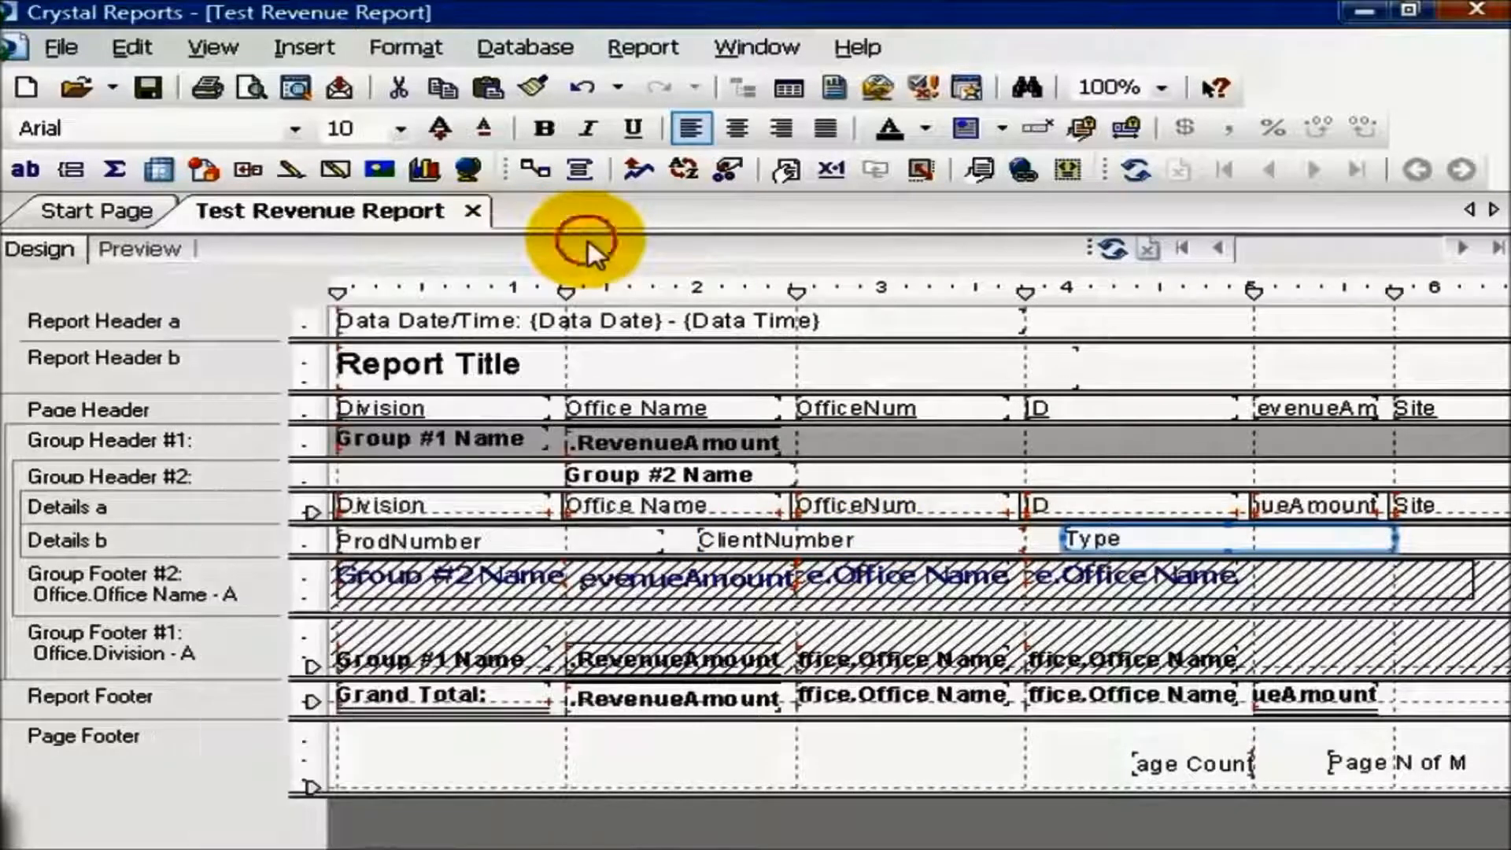
{"action": "left_click", "coordinate": [177, 247]}
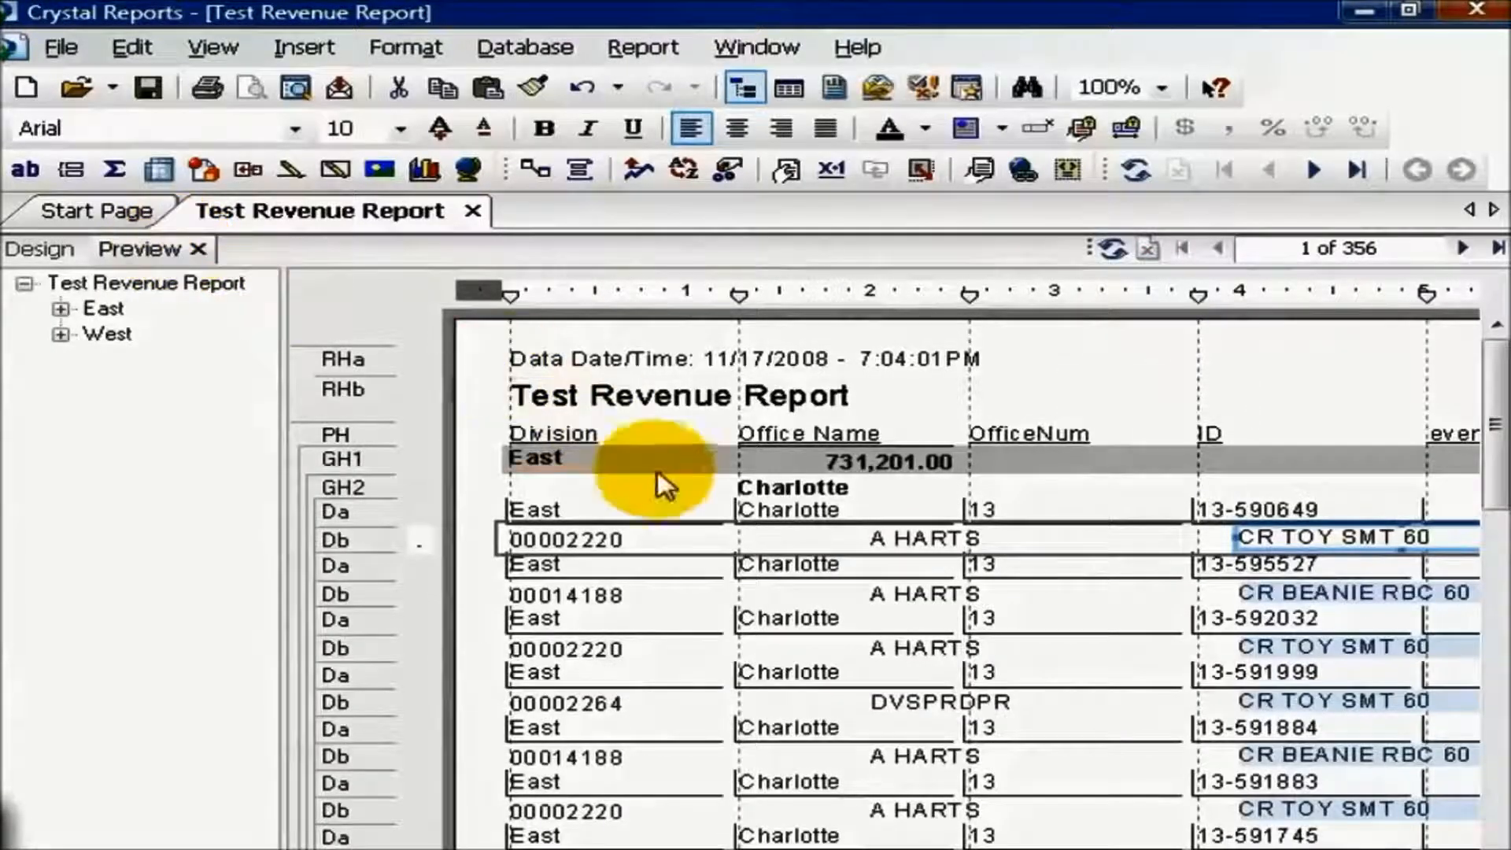
{"action": "left_click", "coordinate": [720, 384]}
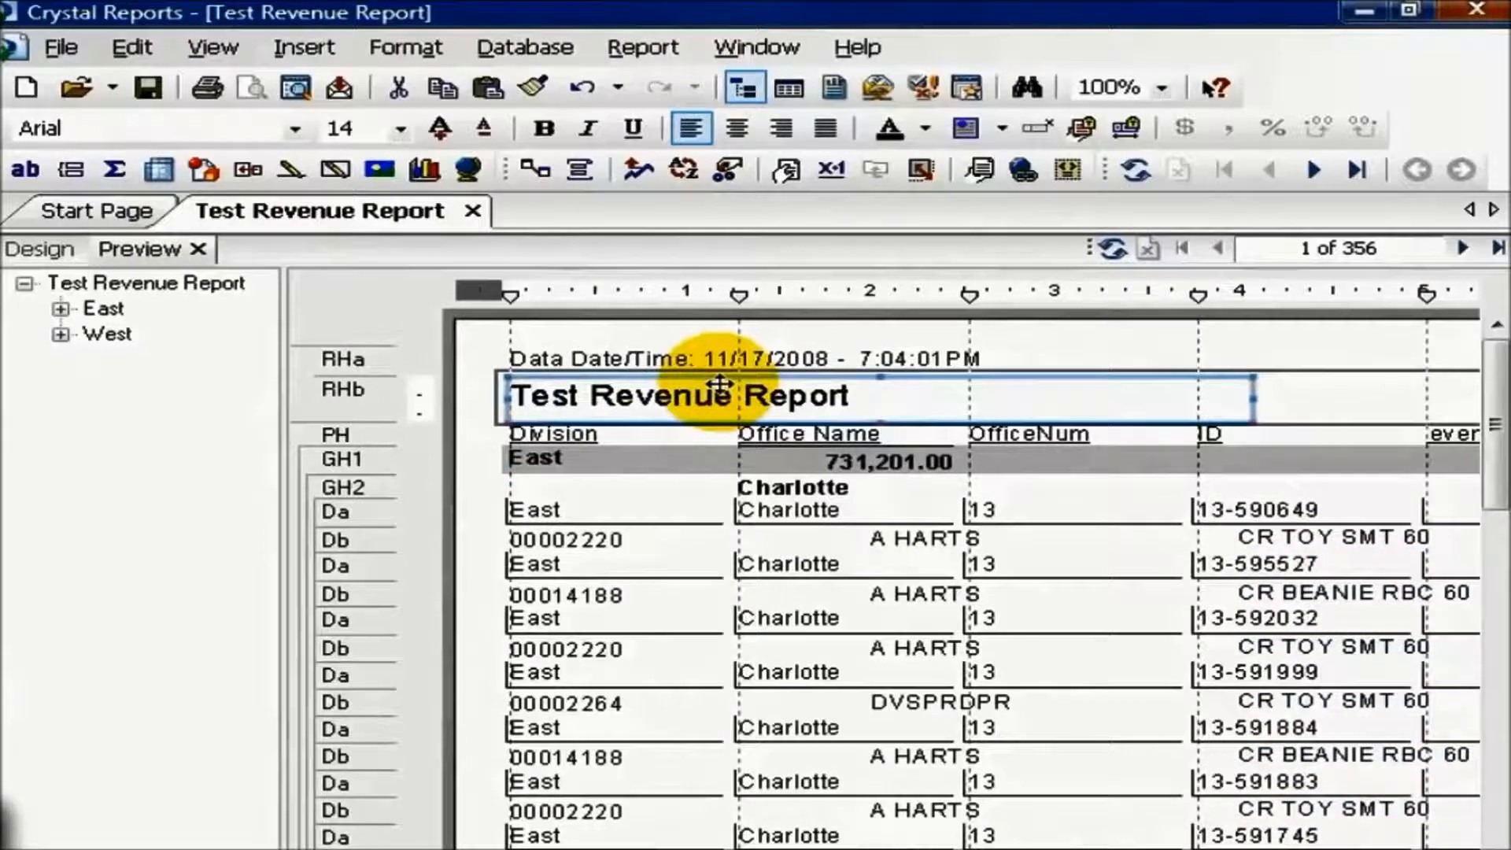